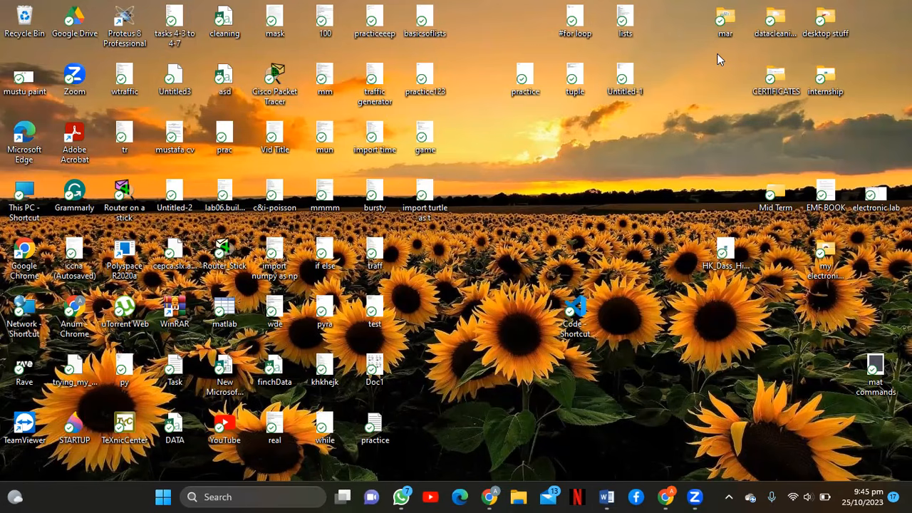
Bring the Lab Report No 5a Word document to the front, then return to the online course window.
{"action": "mouse_move", "coordinate": [603, 487]}
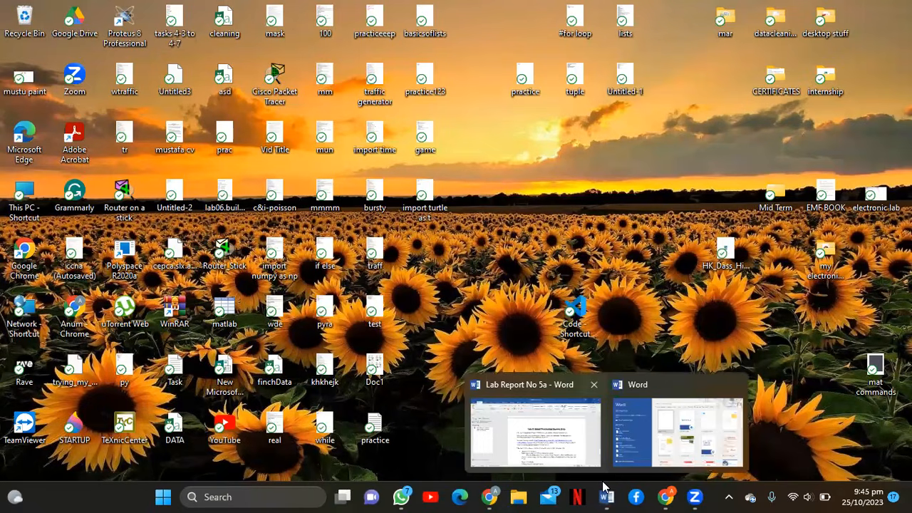
{"action": "left_click", "coordinate": [602, 487]}
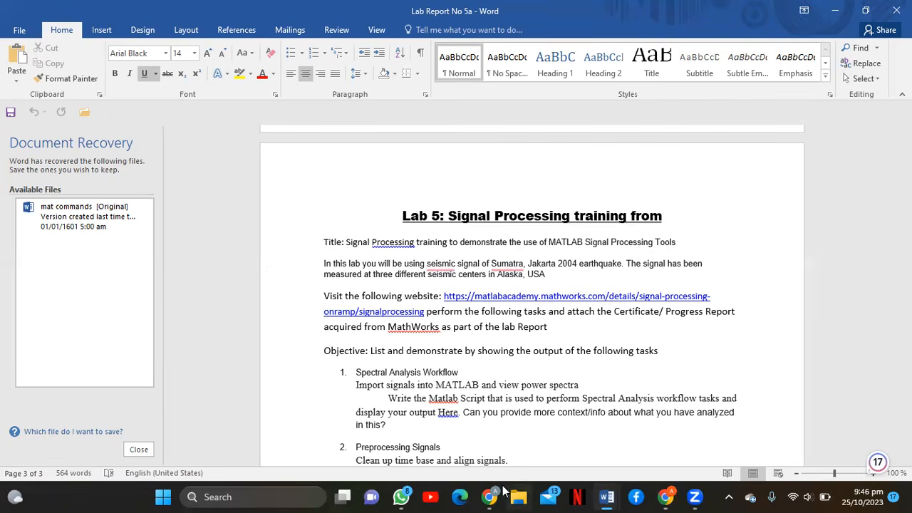
{"action": "mouse_move", "coordinate": [490, 494]}
{"action": "left_click", "coordinate": [481, 445]}
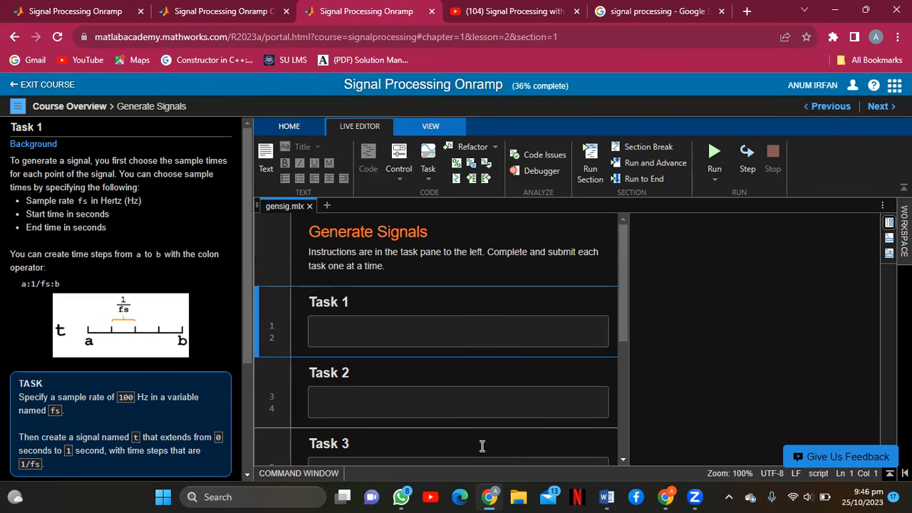
Cycle through the course, quick-reference, video and sign-in windows, ending on the Generate Signals lesson.
{"action": "left_click", "coordinate": [108, 15]}
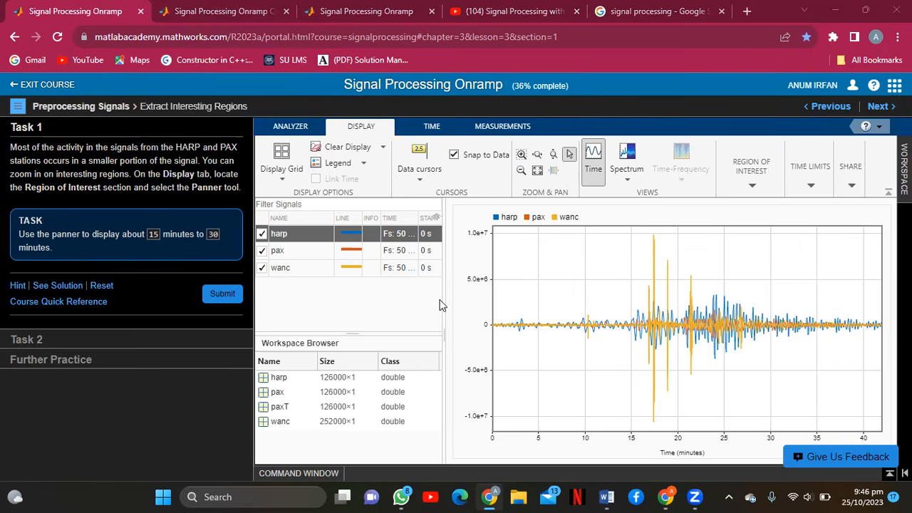
{"action": "left_click", "coordinate": [254, 9]}
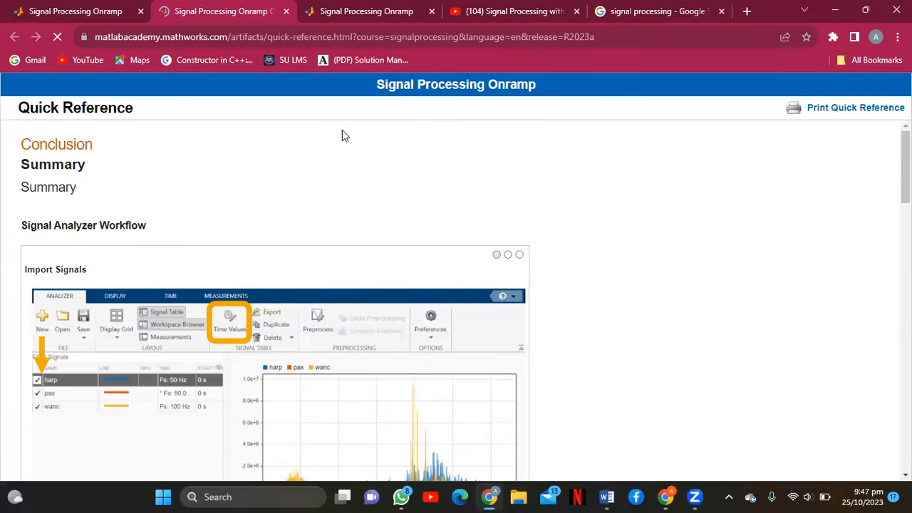
{"action": "left_click", "coordinate": [409, 10]}
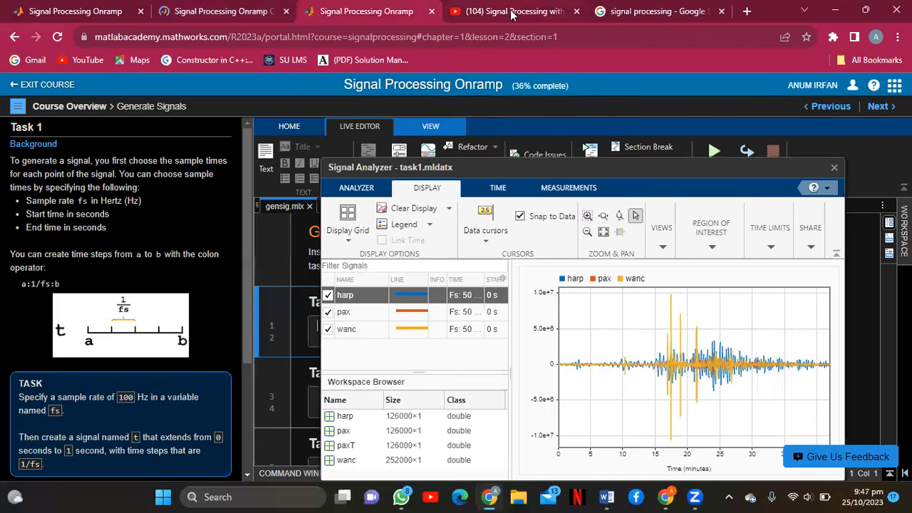
{"action": "left_click", "coordinate": [510, 12]}
{"action": "left_click", "coordinate": [208, 9]}
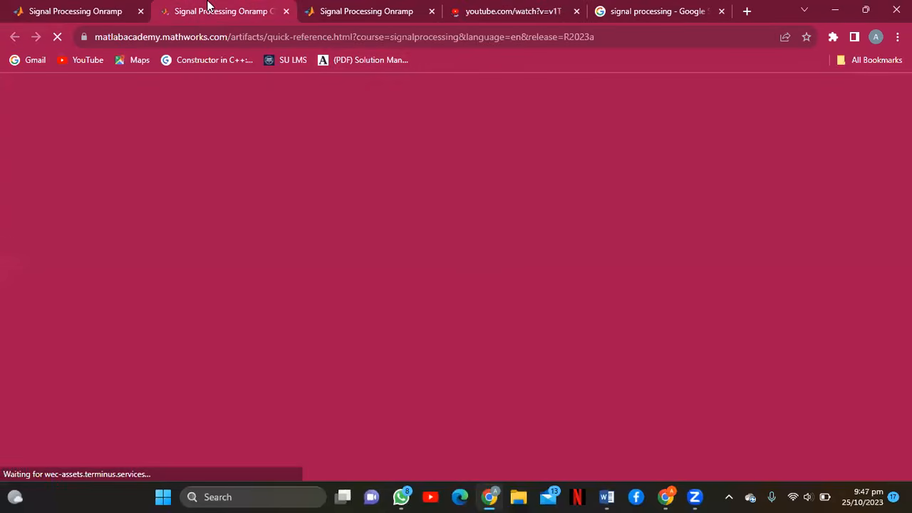
{"action": "left_click", "coordinate": [101, 9]}
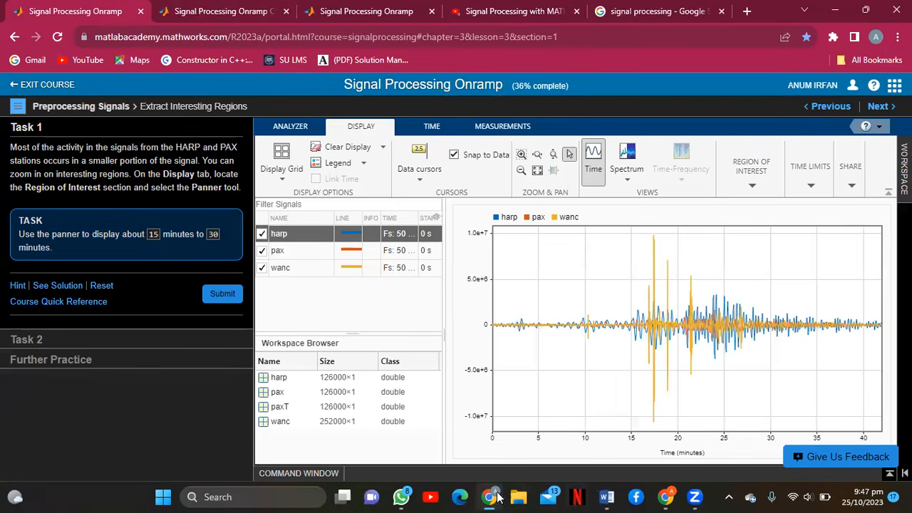
{"action": "mouse_move", "coordinate": [666, 497]}
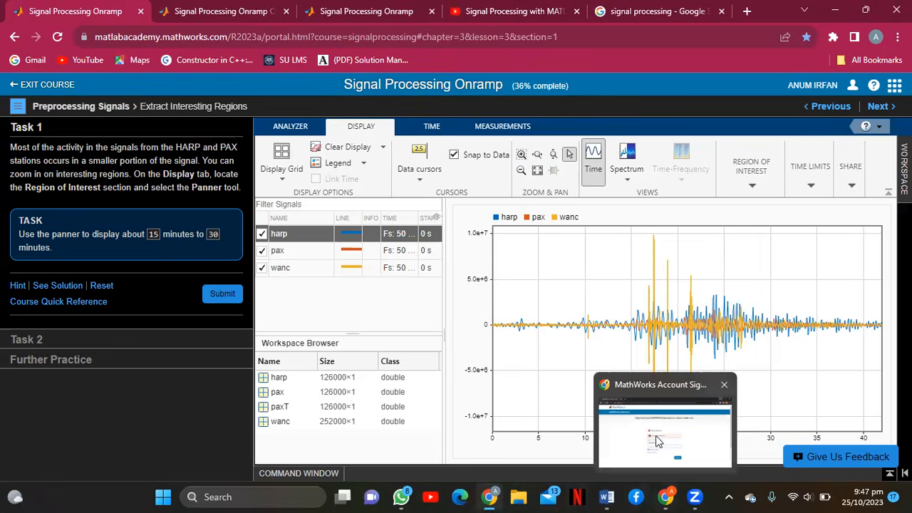
{"action": "left_click", "coordinate": [658, 441]}
{"action": "mouse_move", "coordinate": [489, 497]}
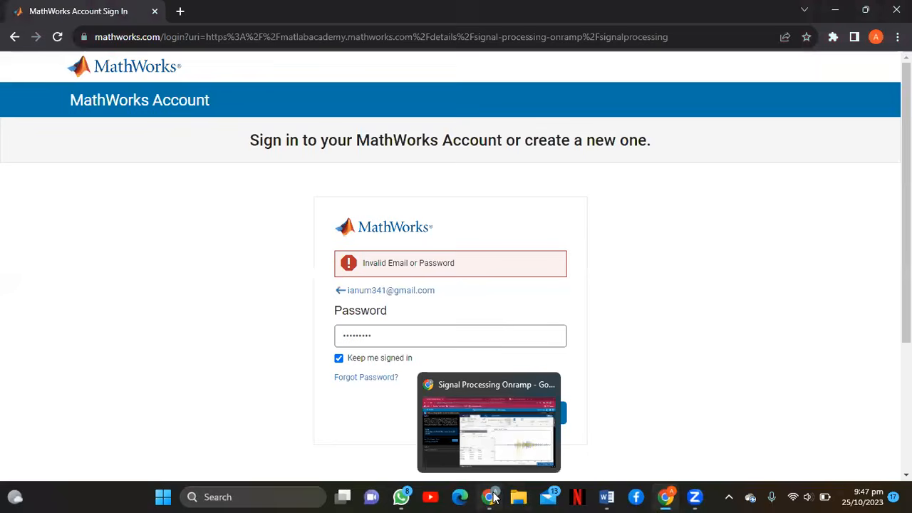
{"action": "left_click", "coordinate": [496, 430]}
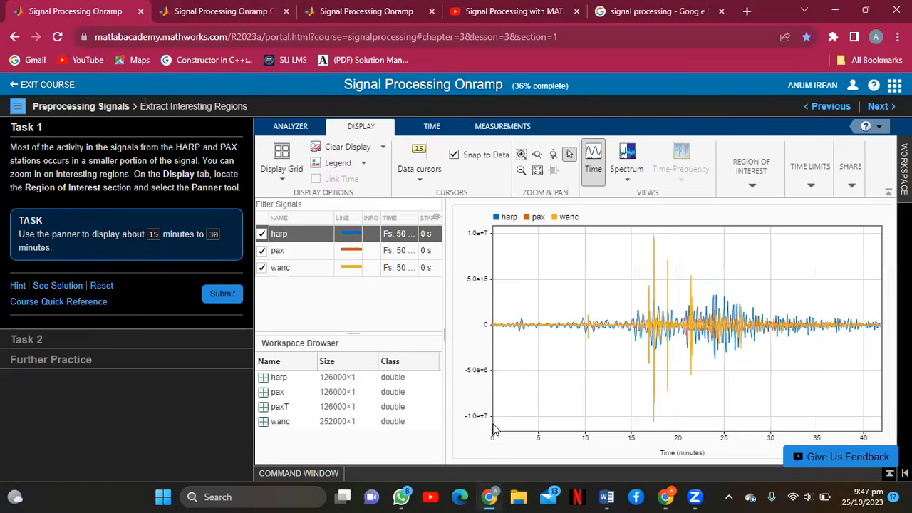
{"action": "left_click", "coordinate": [230, 7]}
{"action": "left_click", "coordinate": [381, 7]}
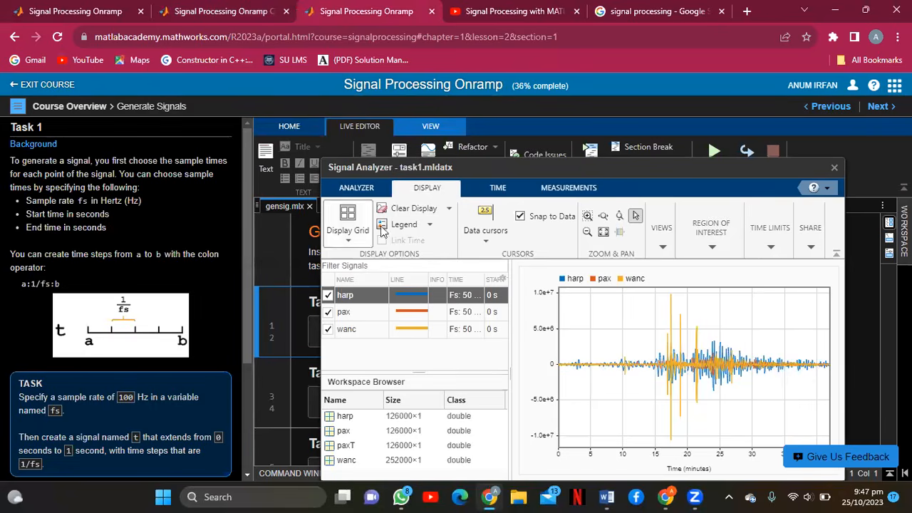
Close the Signal Analyzer window and scroll down to the empty Task 1 code section.
{"action": "left_click", "coordinate": [834, 168]}
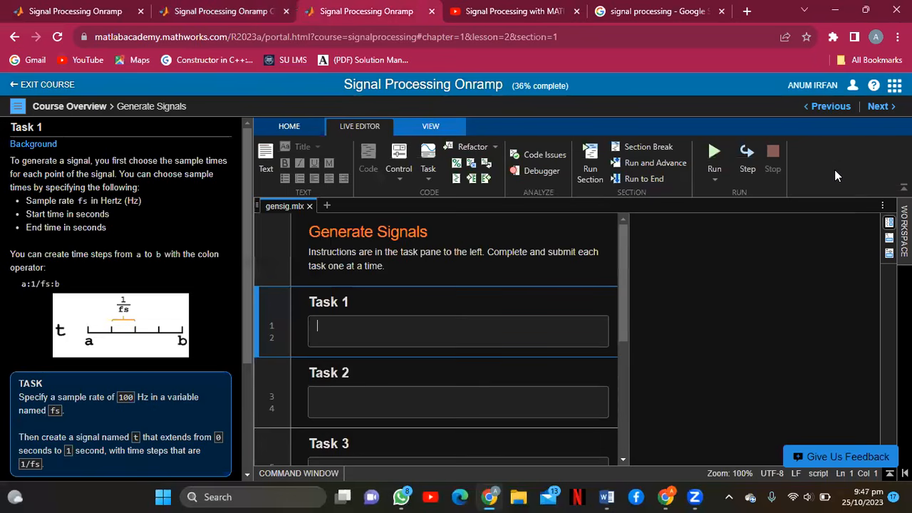
{"action": "left_click_drag", "start_coordinate": [622, 263], "coordinate": [623, 264]}
{"action": "scroll", "coordinate": [622, 264], "scroll_direction": "down", "scroll_amount": 1}
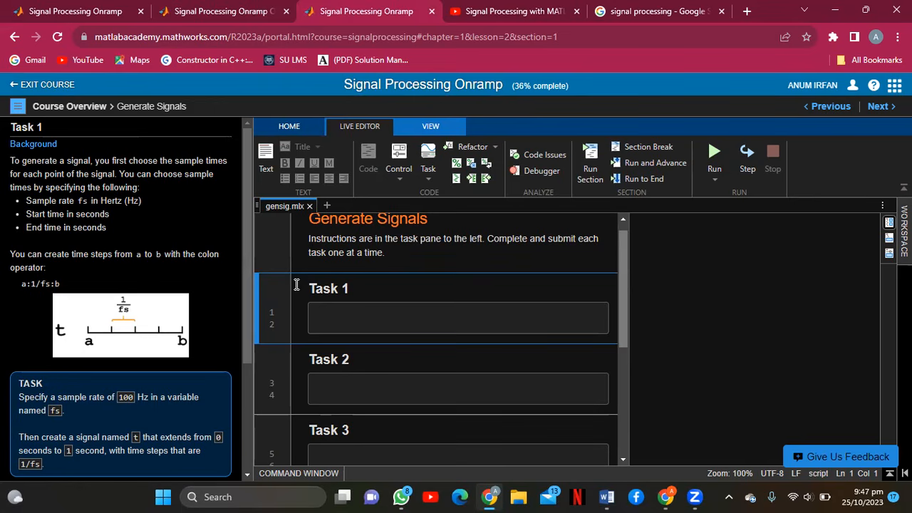
{"action": "left_click_drag", "start_coordinate": [246, 280], "coordinate": [252, 342]}
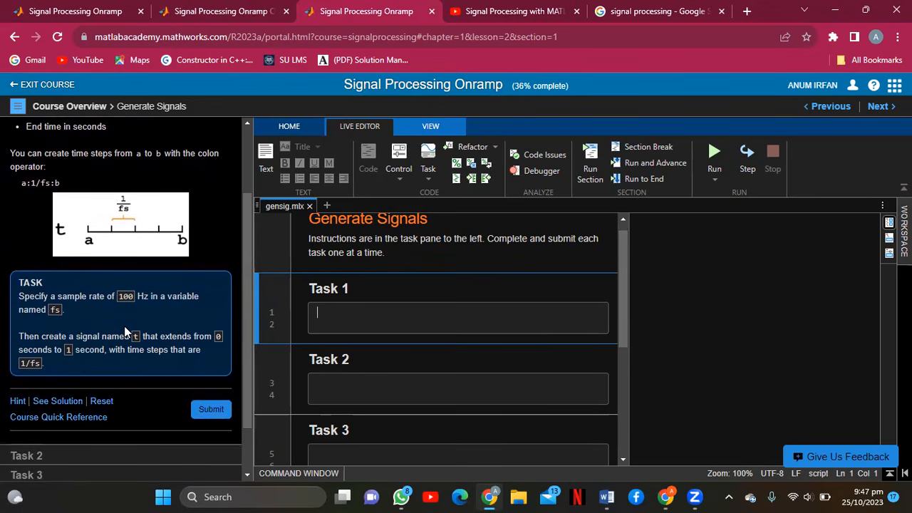
Enter fs = 100; and t = 0:1/fs:1; on separate lines in Task 1.
{"action": "type", "text": "fs"}
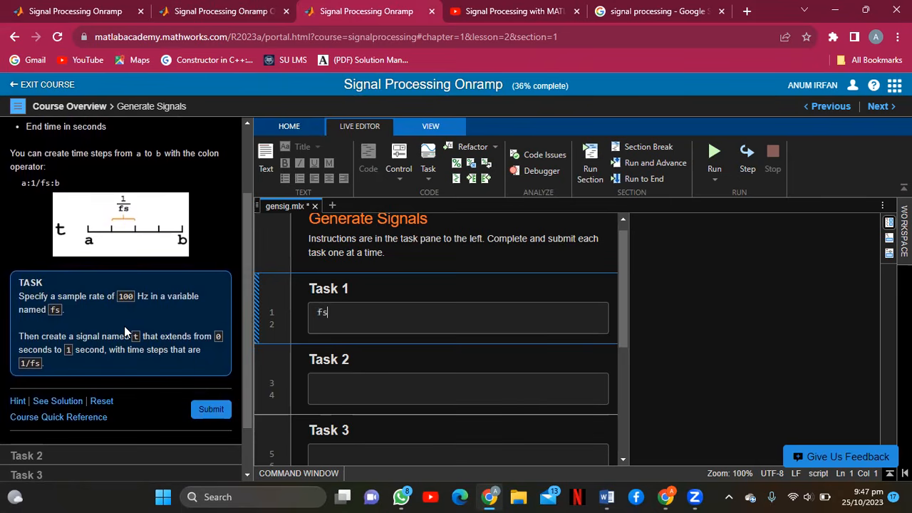
{"action": "type", "text": " = 100;"}
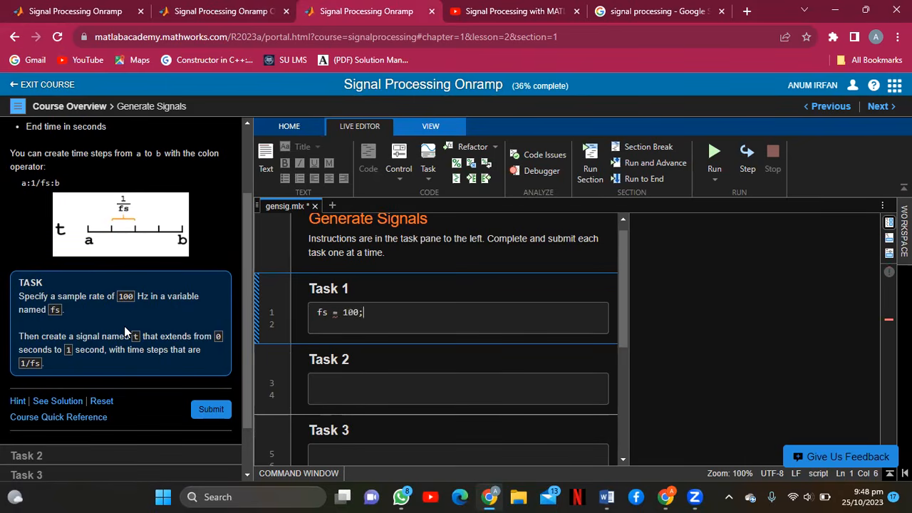
{"action": "key", "text": "Return"}
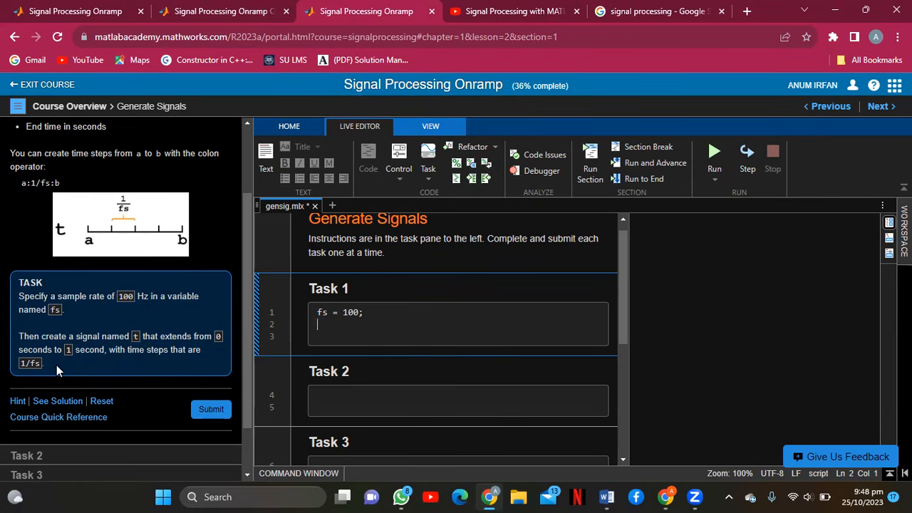
{"action": "type", "text": "t ="}
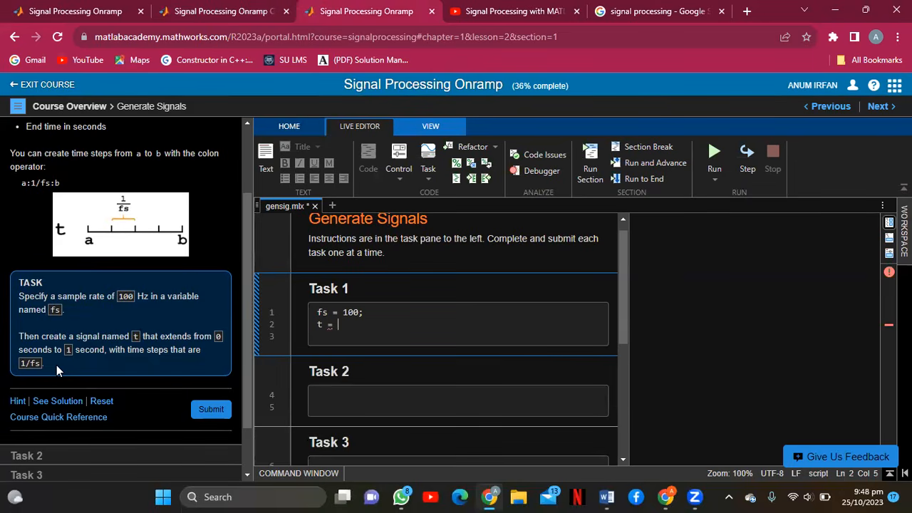
{"action": "type", "text": "0:1/fs:1"}
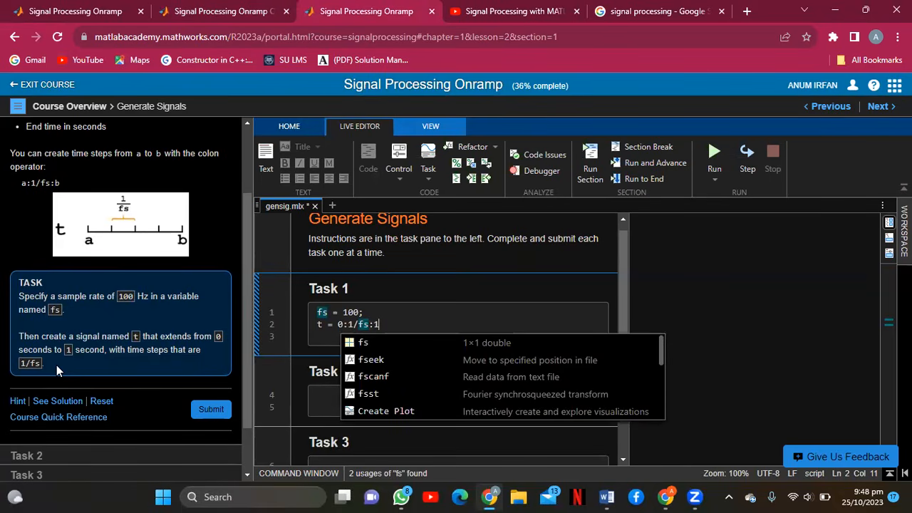
{"action": "type", "text": ";"}
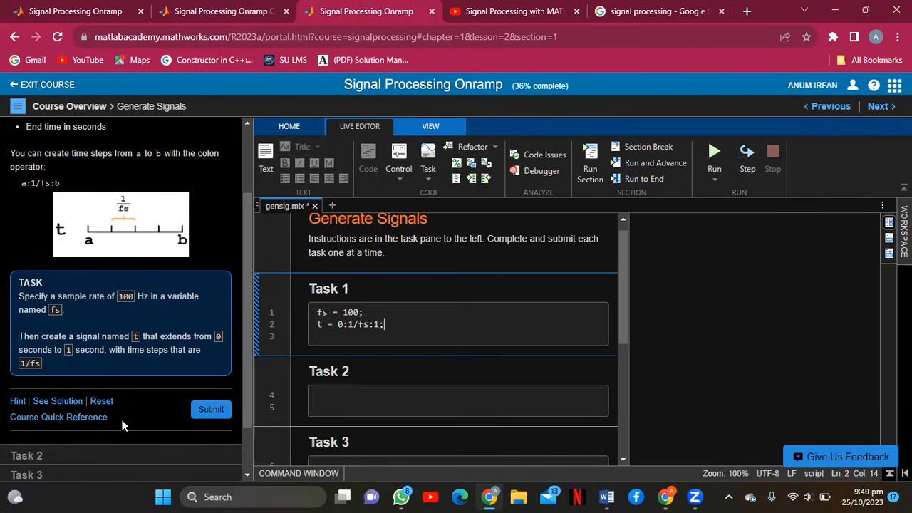
Submit the Task 1 code, review its Correct result, and advance to Task 2.
{"action": "left_click", "coordinate": [211, 412]}
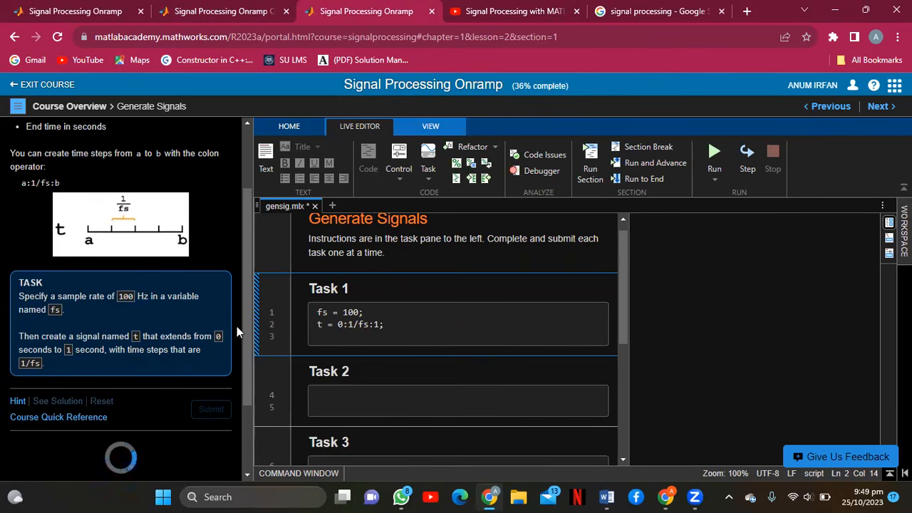
{"action": "left_click_drag", "start_coordinate": [243, 314], "coordinate": [242, 377]}
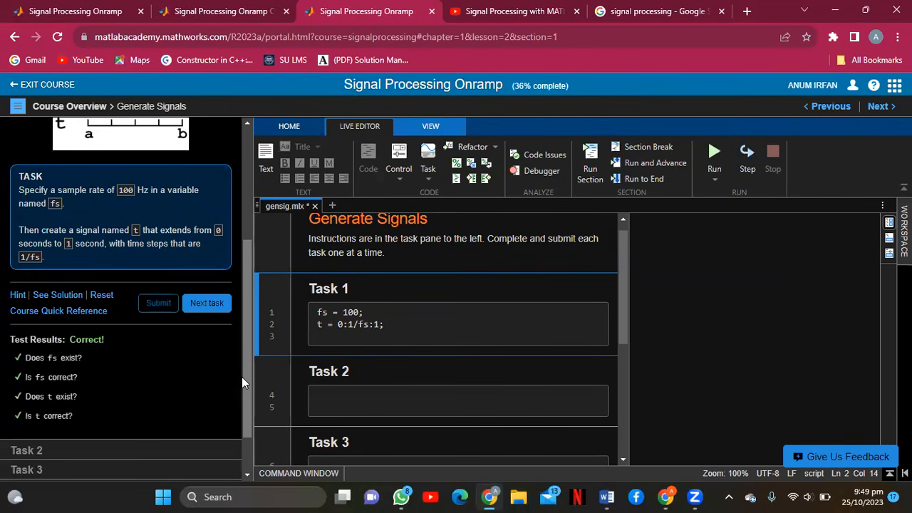
{"action": "scroll", "coordinate": [246, 302], "scroll_direction": "down", "scroll_amount": 1}
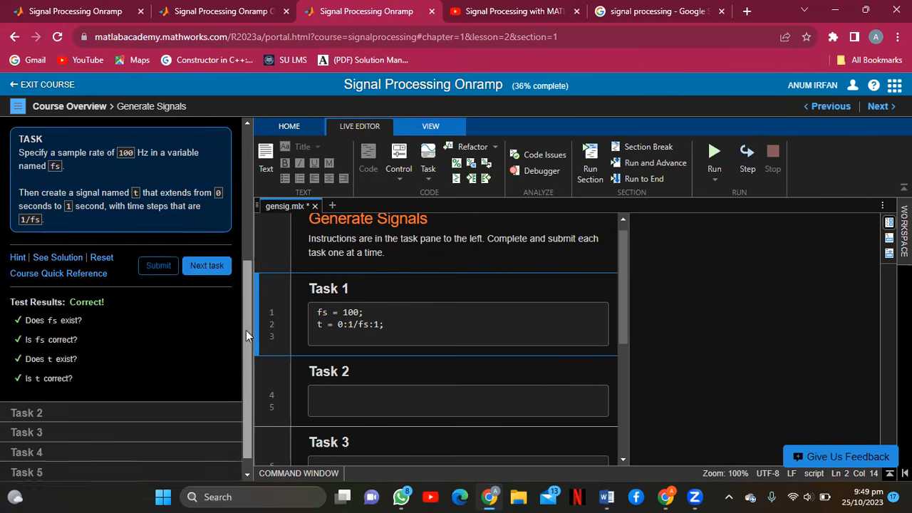
{"action": "left_click", "coordinate": [214, 246]}
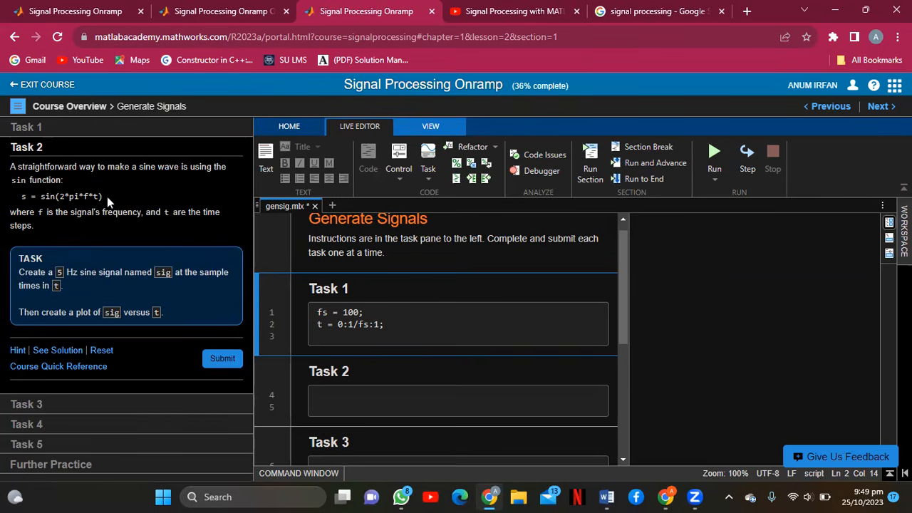
Write sig = sin(2*pi*5*t); and plot(t,sig) in Task 2 and submit it.
{"action": "left_click", "coordinate": [332, 394]}
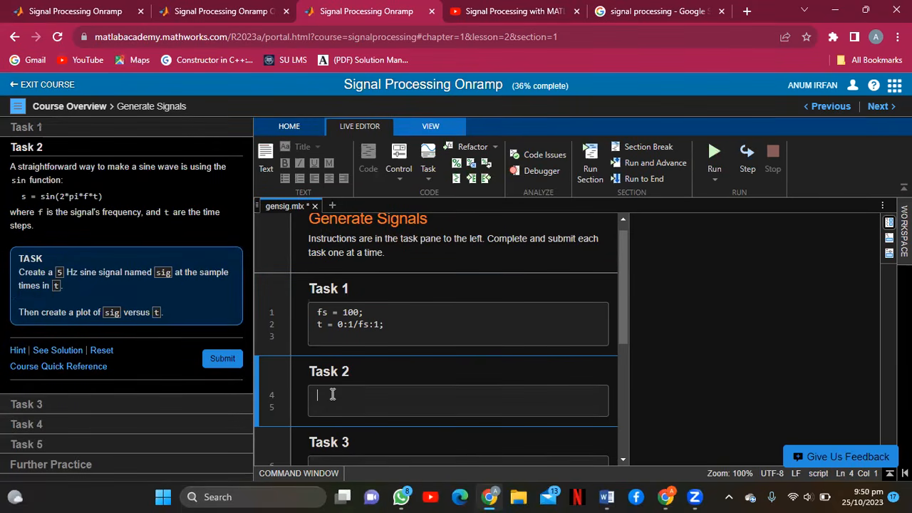
{"action": "type", "text": "sig"}
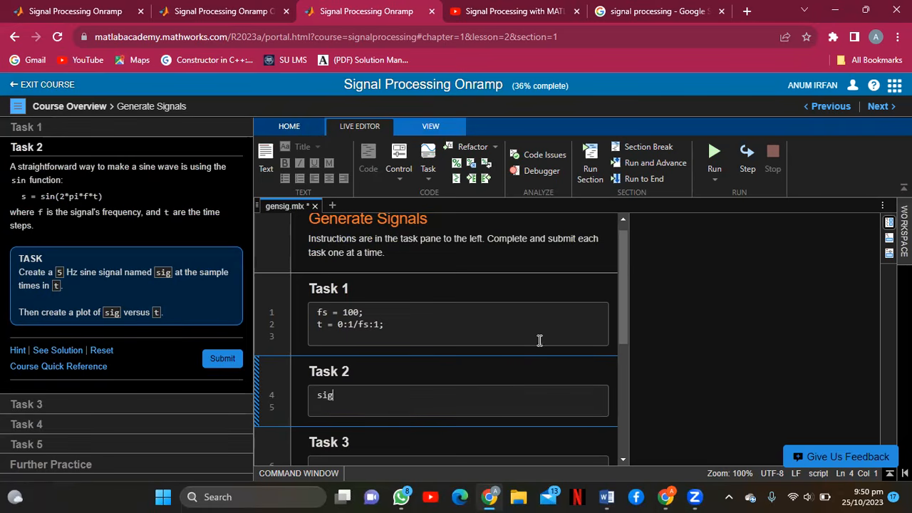
{"action": "type", "text": "= sin(2"}
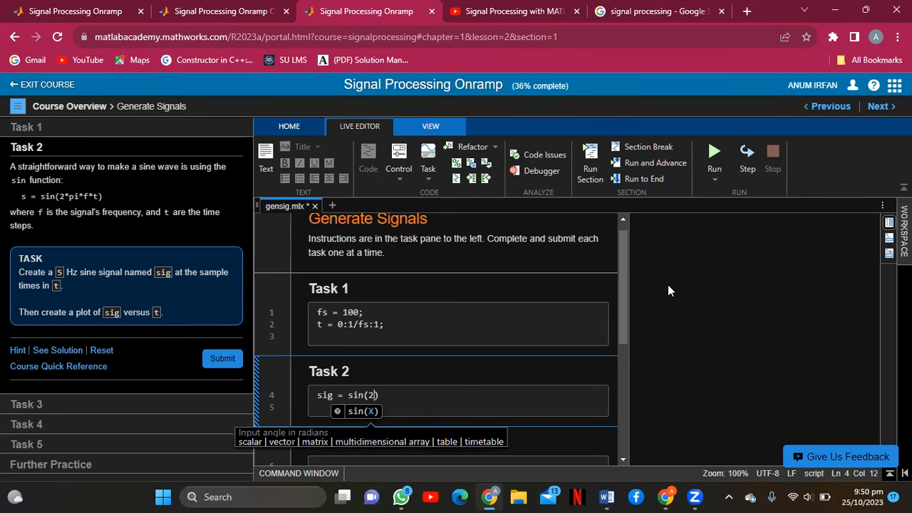
{"action": "type", "text": "*pi*"}
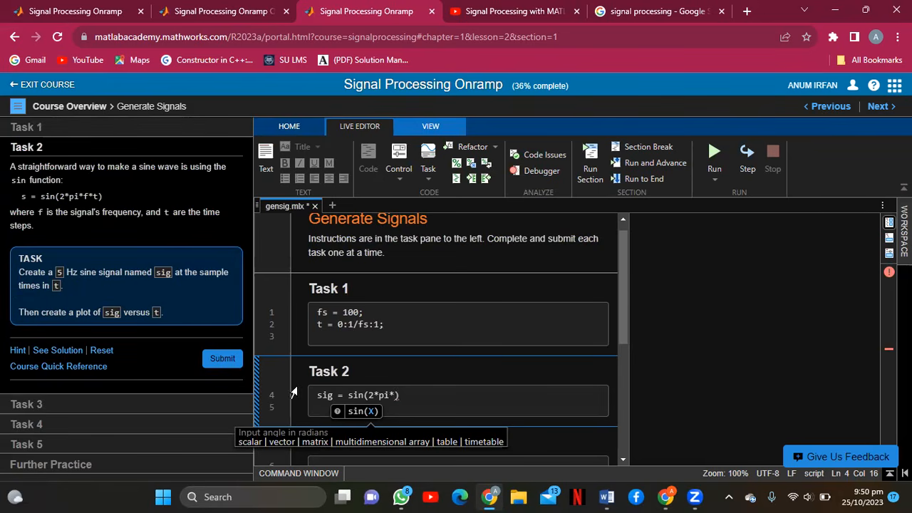
{"action": "type", "text": "5*t);"}
{"action": "key", "text": "Return"}
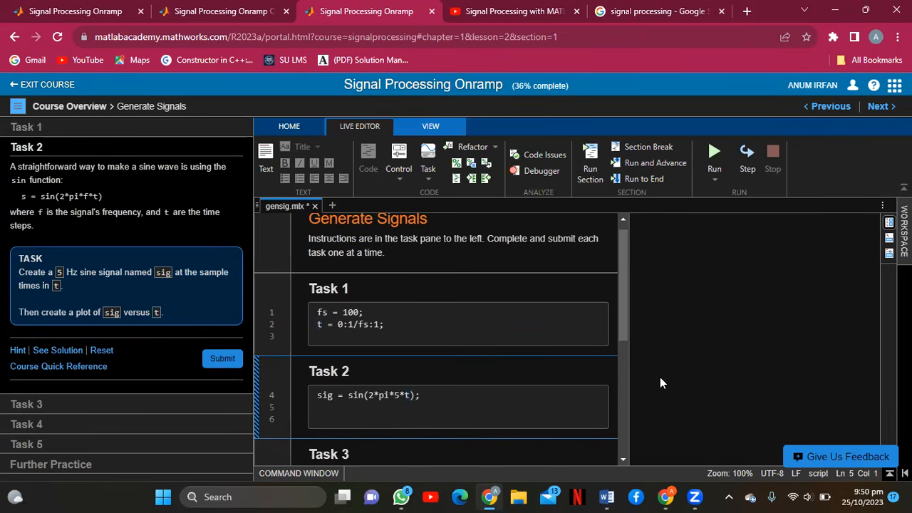
{"action": "type", "text": "plot(t,"}
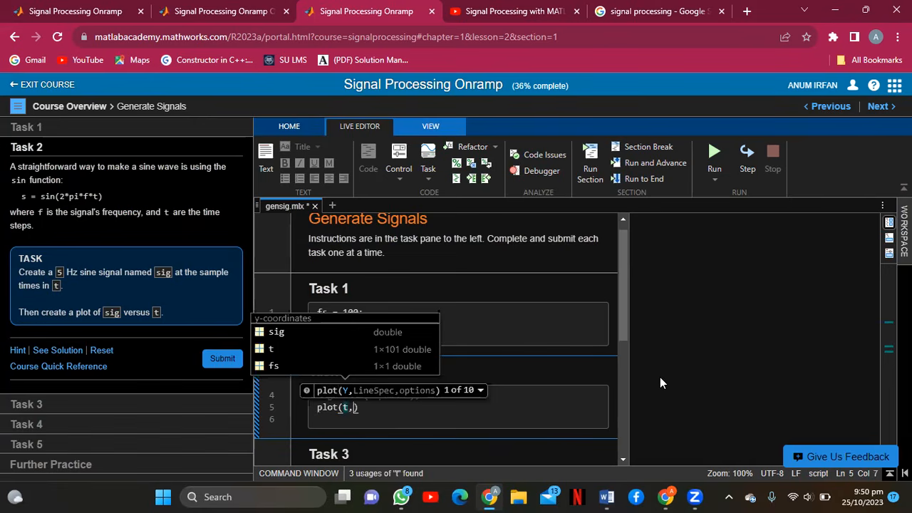
{"action": "type", "text": "sig"}
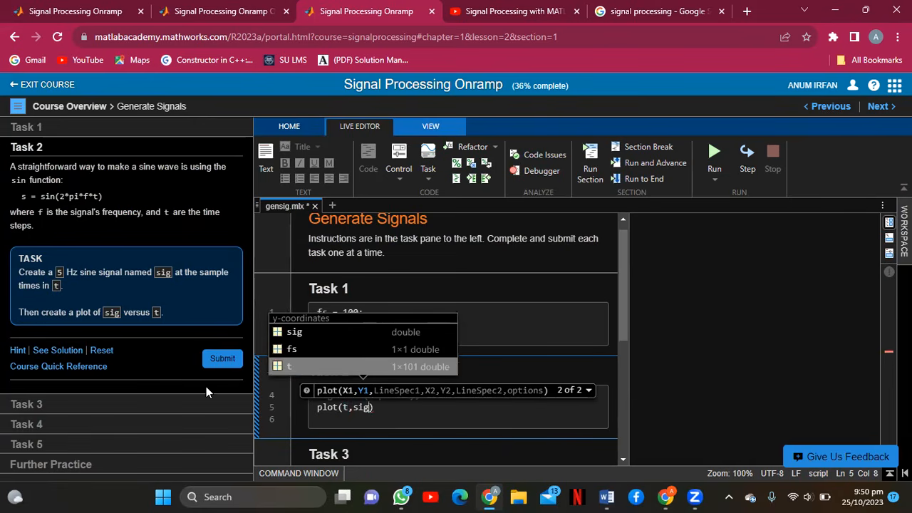
{"action": "left_click", "coordinate": [216, 362]}
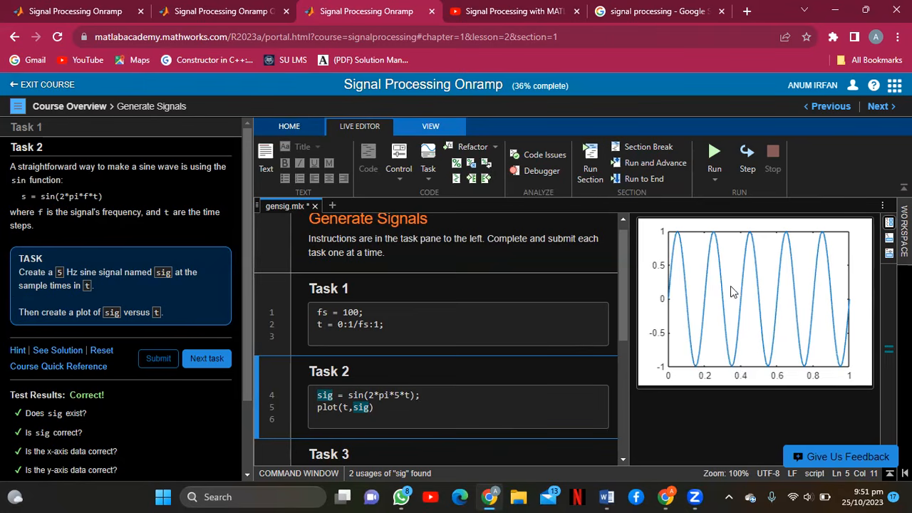
Advance to the Task 3 instructions and scroll to its code box.
{"action": "left_click_drag", "start_coordinate": [249, 282], "coordinate": [253, 324]}
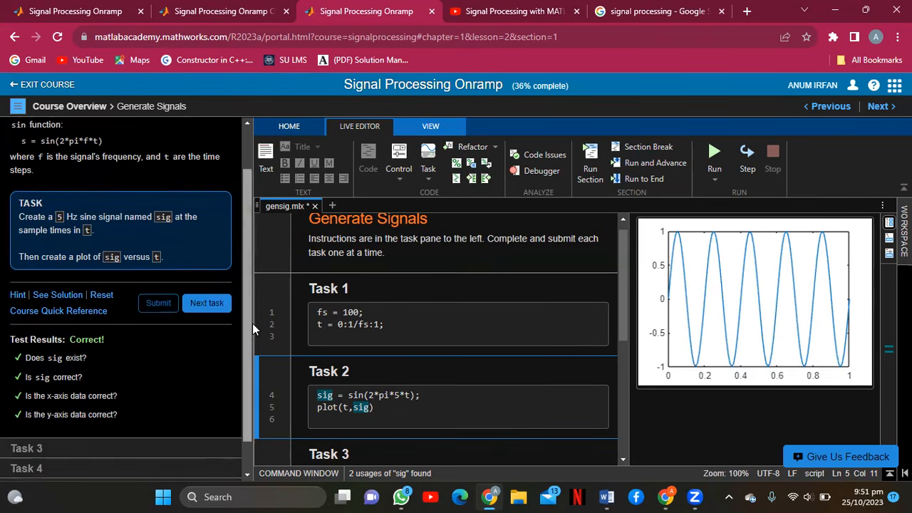
{"action": "left_click", "coordinate": [208, 305]}
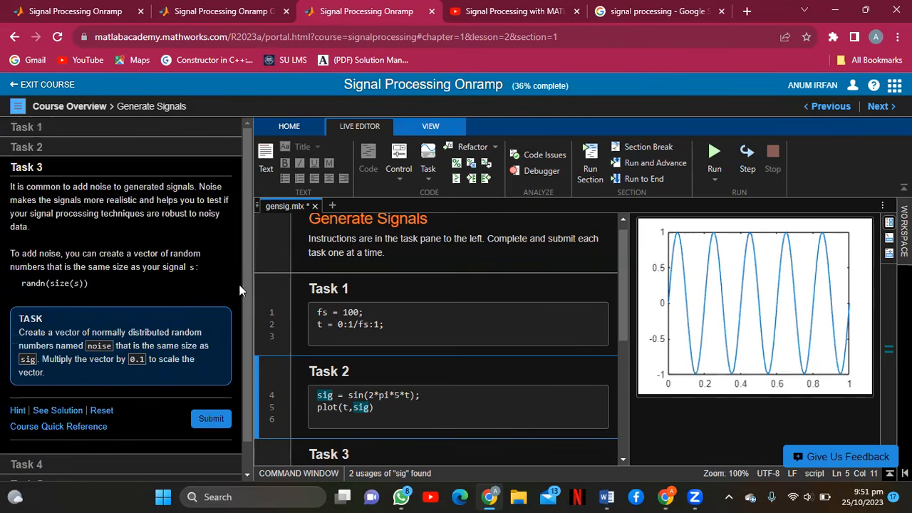
{"action": "left_click_drag", "start_coordinate": [246, 285], "coordinate": [247, 332]}
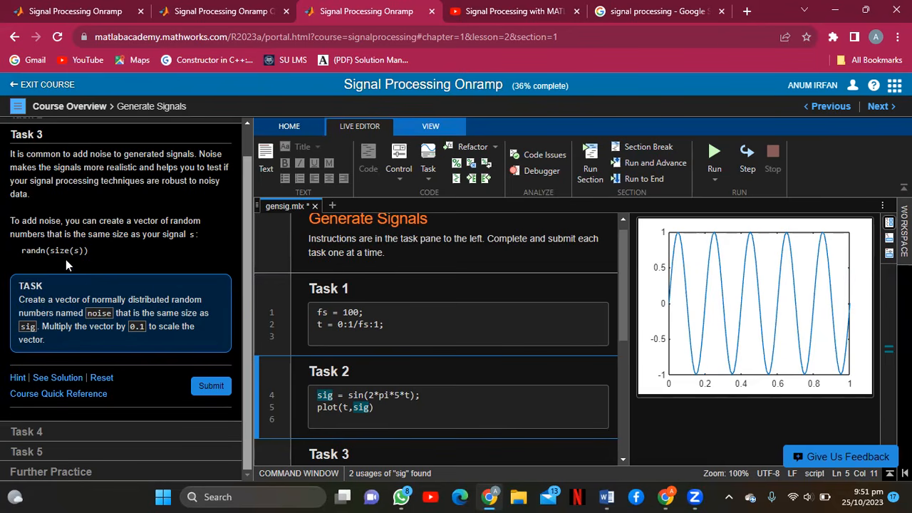
{"action": "left_click_drag", "start_coordinate": [623, 275], "coordinate": [623, 317]}
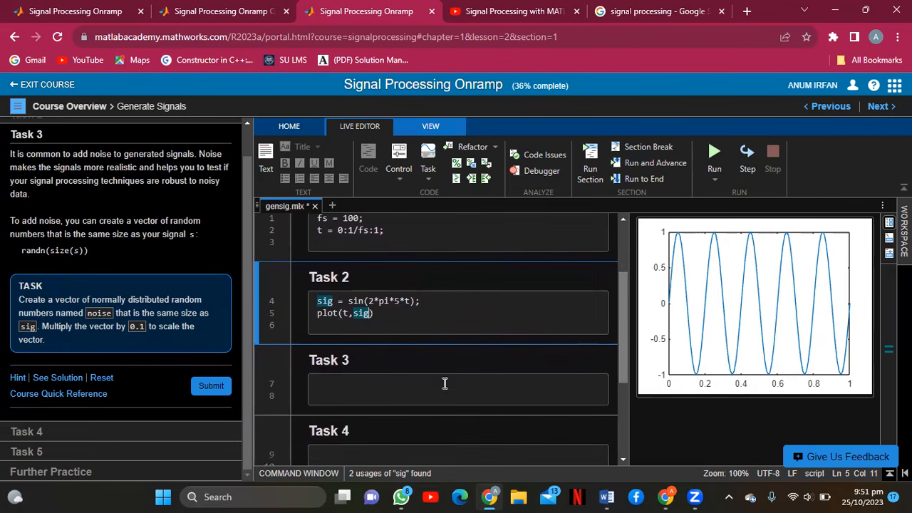
Enter noise = randn(size(sig))*0.1 in Task 3 and submit it.
{"action": "left_click", "coordinate": [351, 388]}
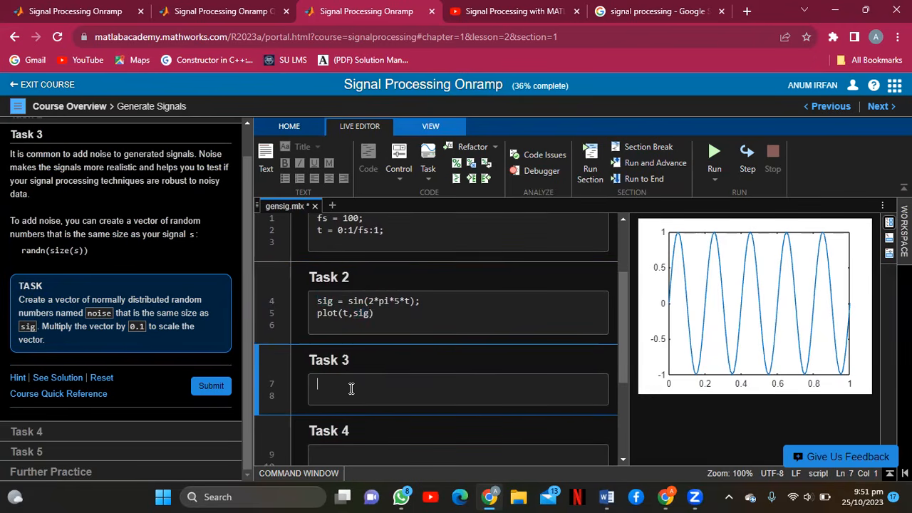
{"action": "type", "text": "noise = ra"}
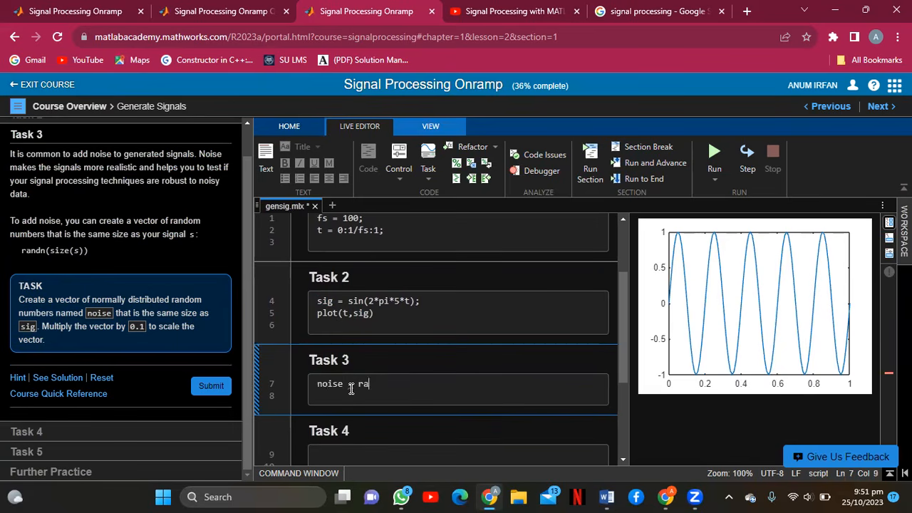
{"action": "type", "text": "ndn(size(sig"}
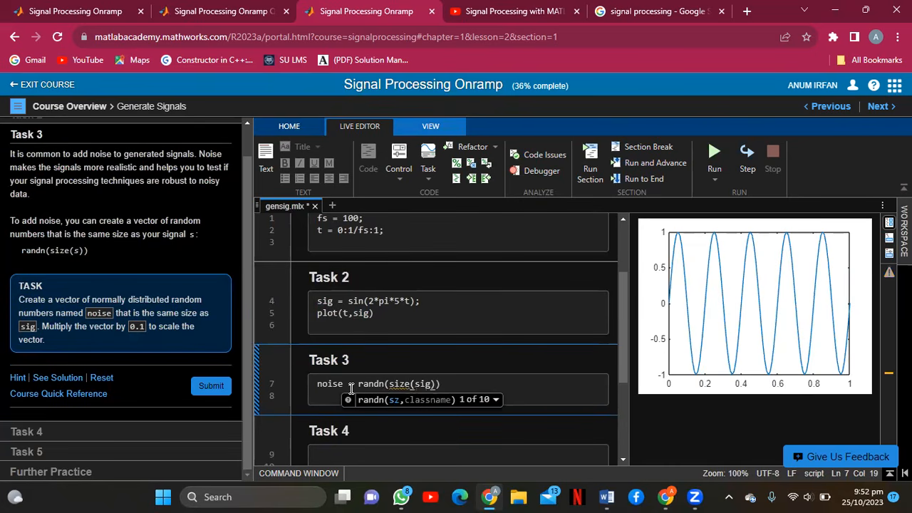
{"action": "type", "text": "))"}
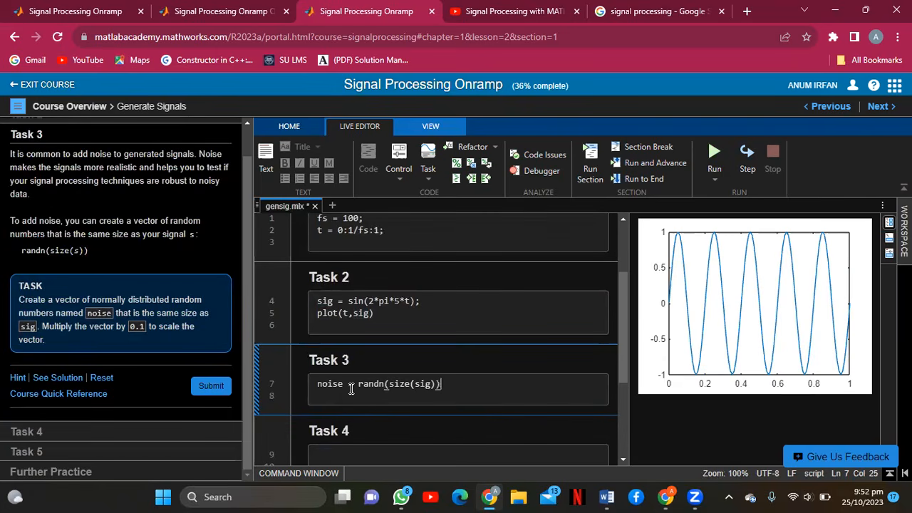
{"action": "type", "text": "*0.1"}
{"action": "left_click", "coordinate": [205, 392]}
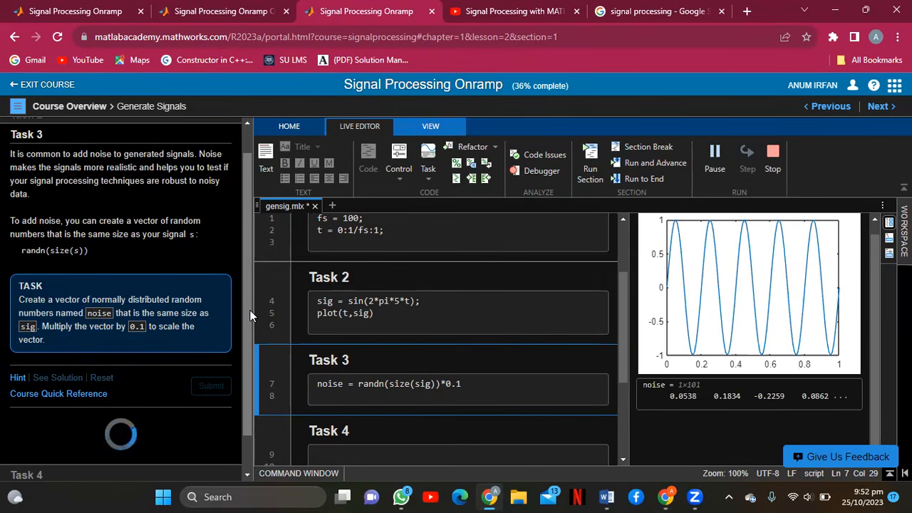
{"action": "scroll", "coordinate": [245, 420], "scroll_direction": "down", "scroll_amount": 1}
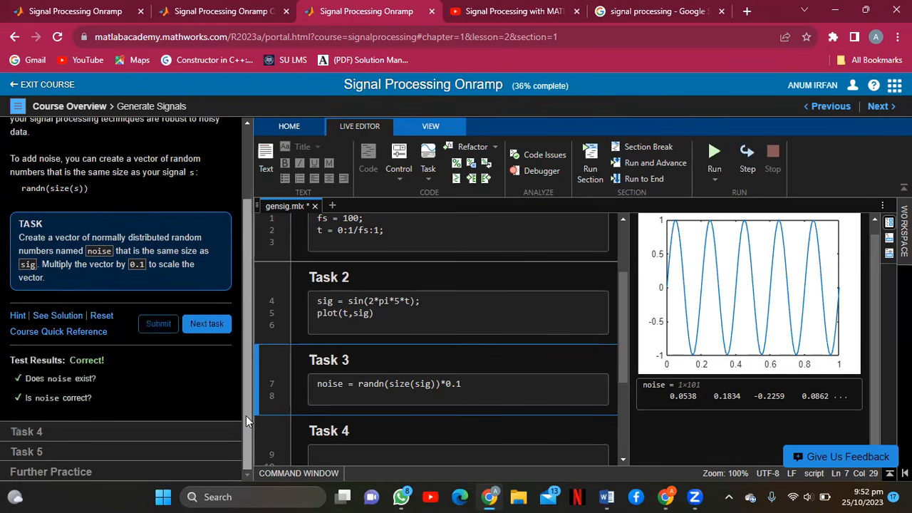
Advance to Task 4 and enter sigNoisy = sig + noise with plot(t,sigNoisy).
{"action": "left_click", "coordinate": [216, 322]}
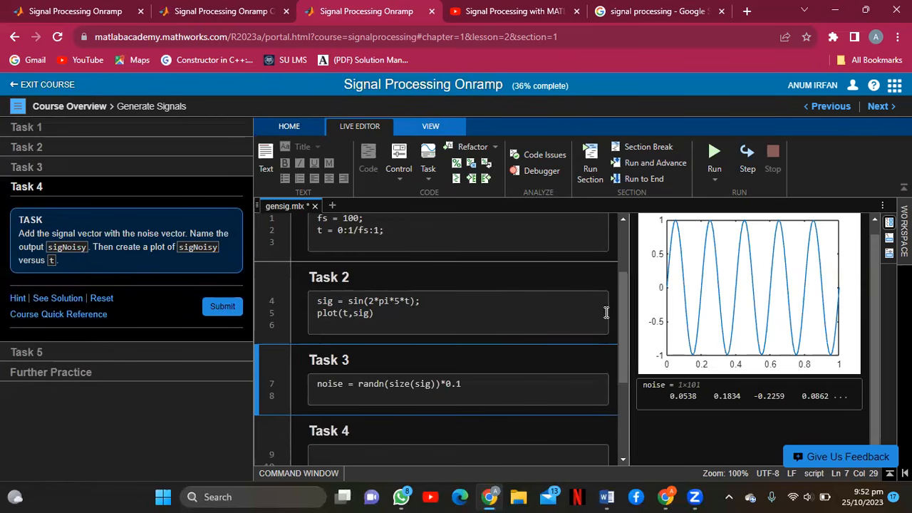
{"action": "left_click_drag", "start_coordinate": [621, 322], "coordinate": [620, 350]}
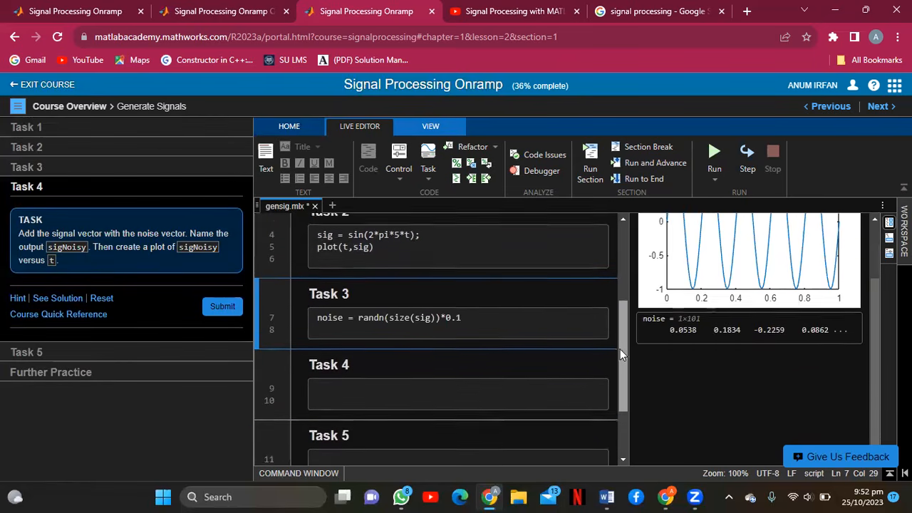
{"action": "left_click", "coordinate": [331, 379]}
{"action": "type", "text": "no"}
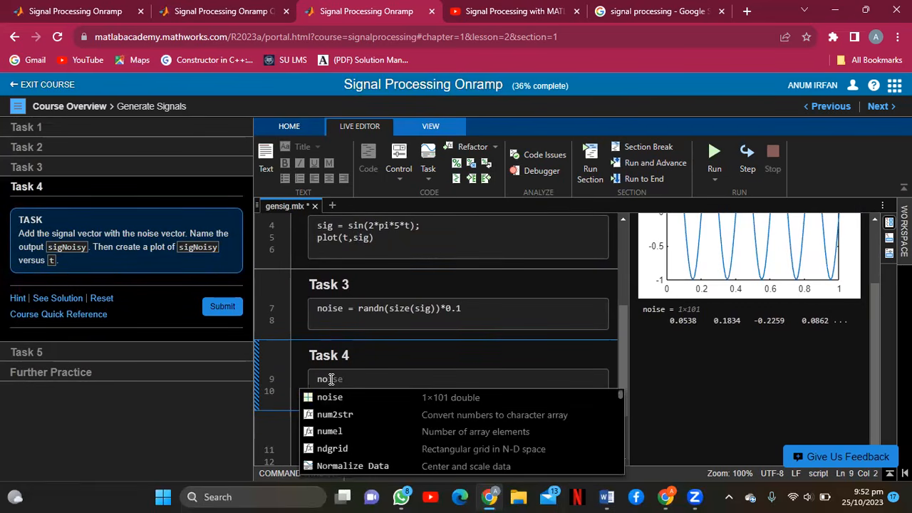
{"action": "type", "text": "i"}
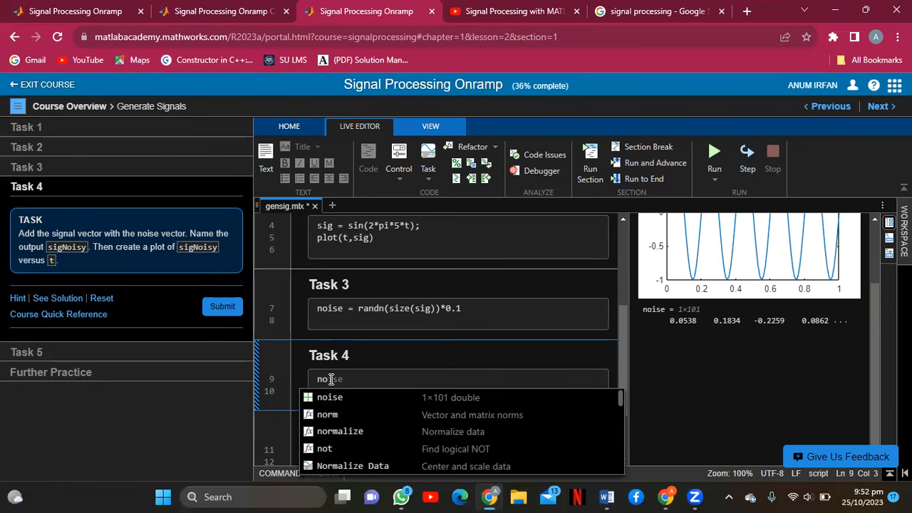
{"action": "key", "text": "BackSpace"}
{"action": "key", "text": "BackSpace"}
{"action": "type", "text": "si"}
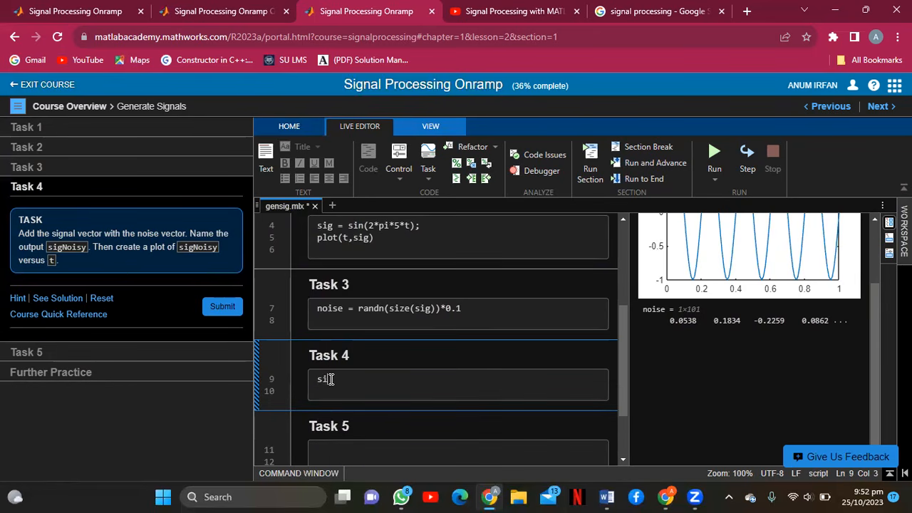
{"action": "type", "text": "gNoisy"}
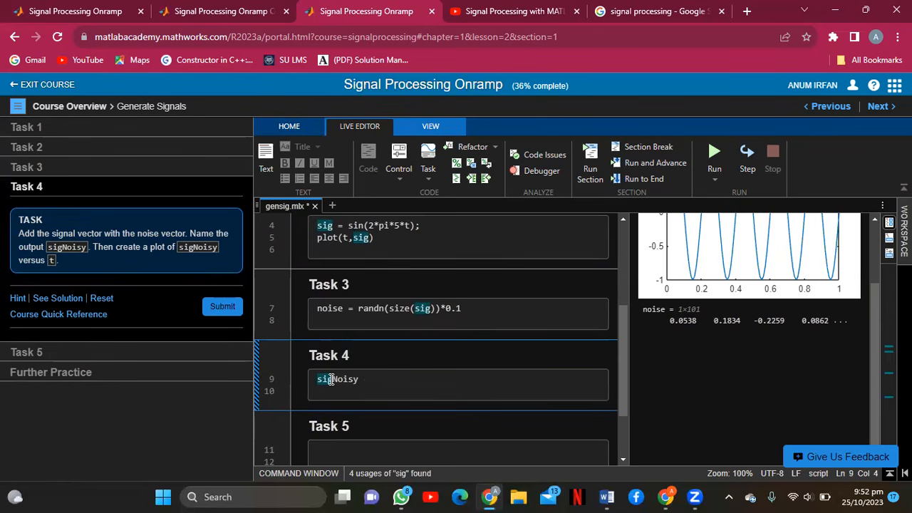
{"action": "type", "text": " -"}
{"action": "key", "text": "BackSpace"}
{"action": "type", "text": "= si"}
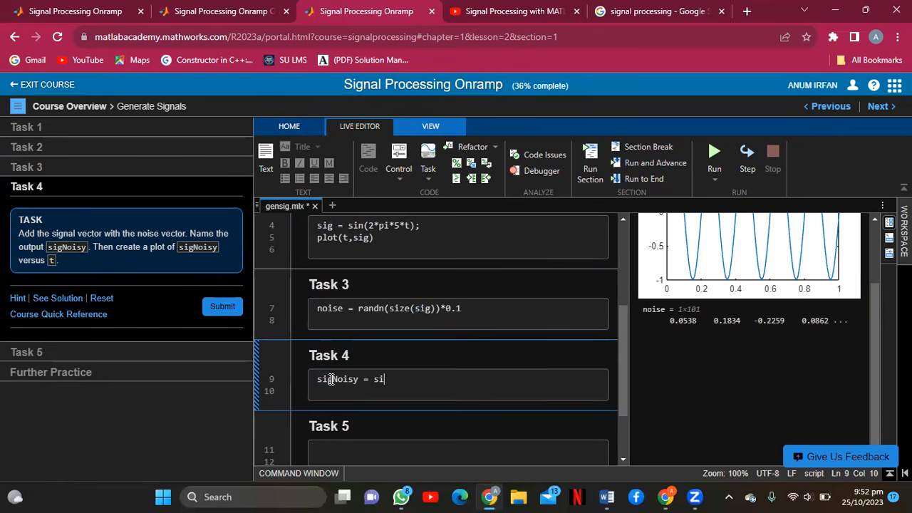
{"action": "type", "text": "g + noise"}
{"action": "key", "text": "Return"}
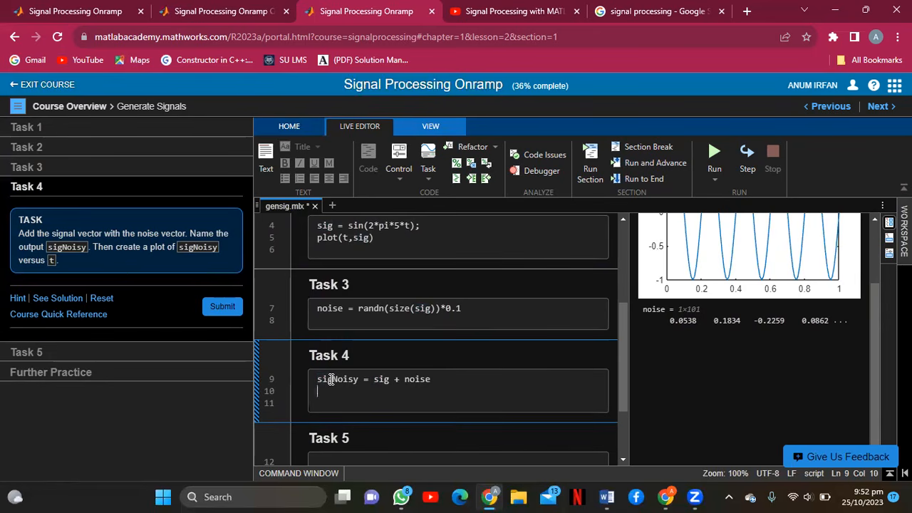
{"action": "type", "text": "plot(t"}
{"action": "type", "text": ",s"}
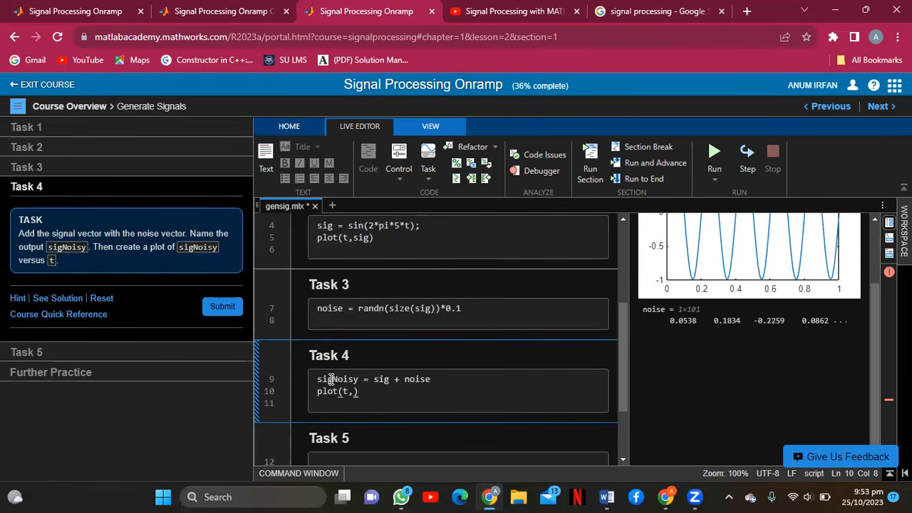
{"action": "type", "text": "igNoisy"}
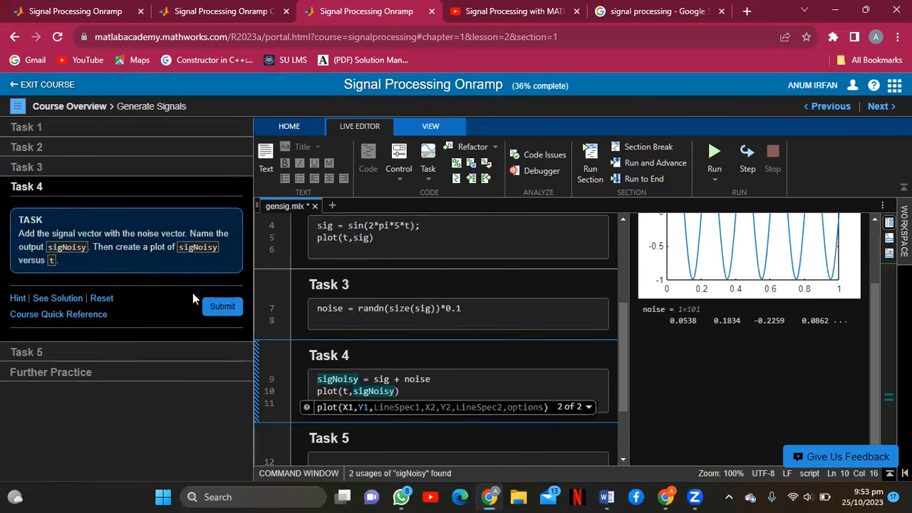
Submit the Task 4 code, check the result, and move on to Task 5.
{"action": "left_click", "coordinate": [211, 308]}
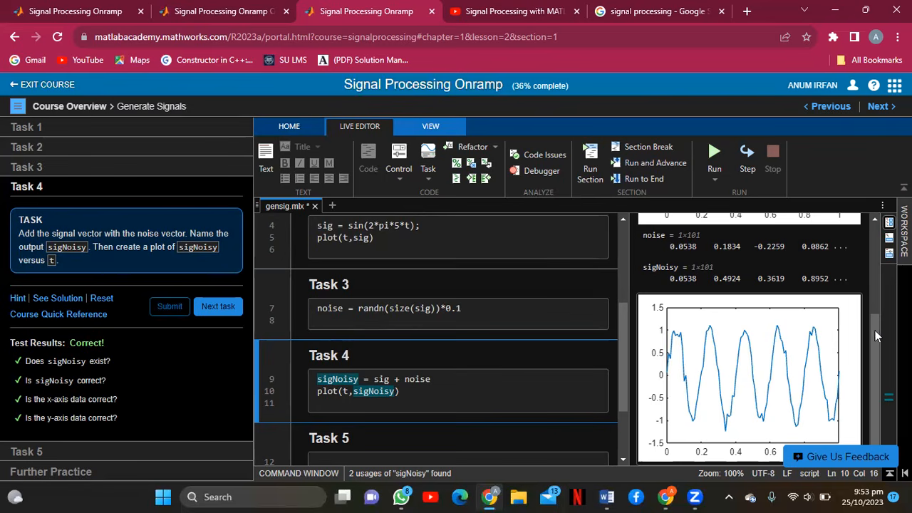
{"action": "scroll", "coordinate": [877, 331], "scroll_direction": "up", "scroll_amount": 2}
{"action": "scroll", "coordinate": [878, 318], "scroll_direction": "up", "scroll_amount": 3}
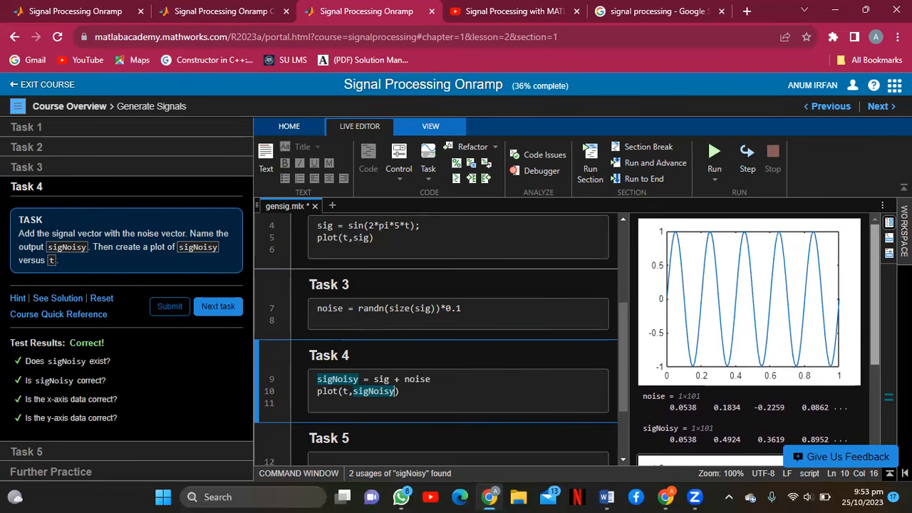
{"action": "scroll", "coordinate": [879, 318], "scroll_direction": "down", "scroll_amount": 5}
{"action": "scroll", "coordinate": [878, 315], "scroll_direction": "down", "scroll_amount": 1}
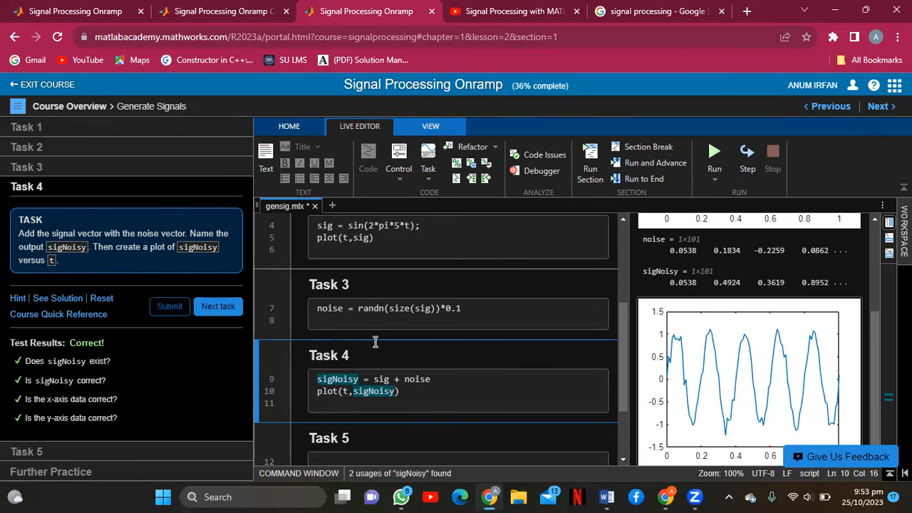
{"action": "left_click", "coordinate": [218, 305]}
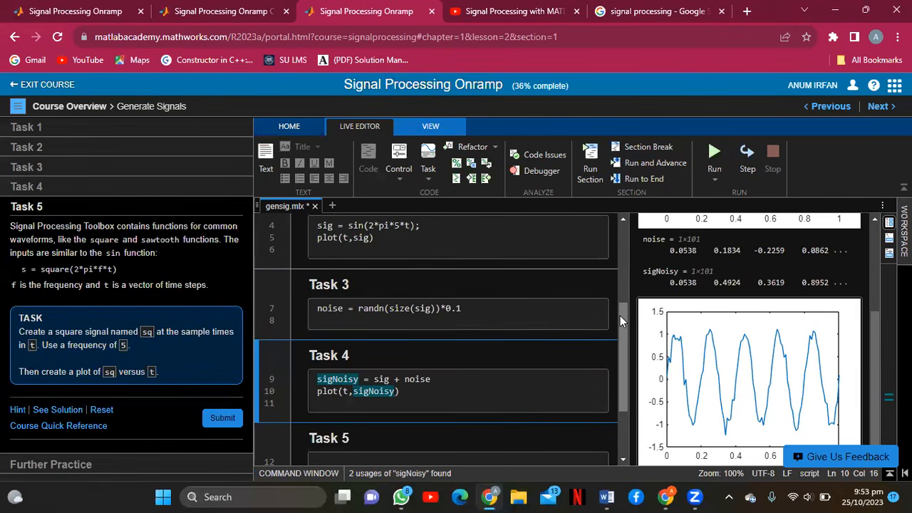
Write sq = square(2*pi*5*t); and plot(t,sq) in Task 5 and submit it.
{"action": "left_click_drag", "start_coordinate": [620, 316], "coordinate": [620, 379]}
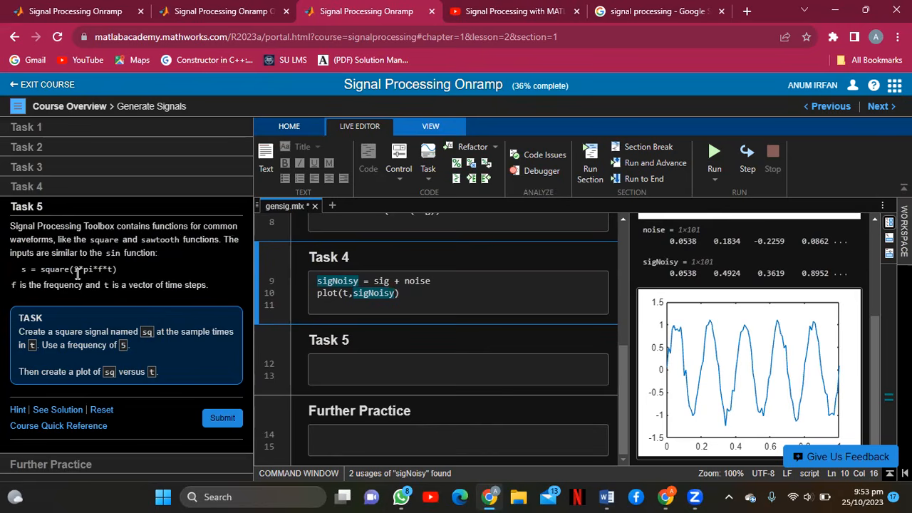
{"action": "left_click", "coordinate": [323, 364]}
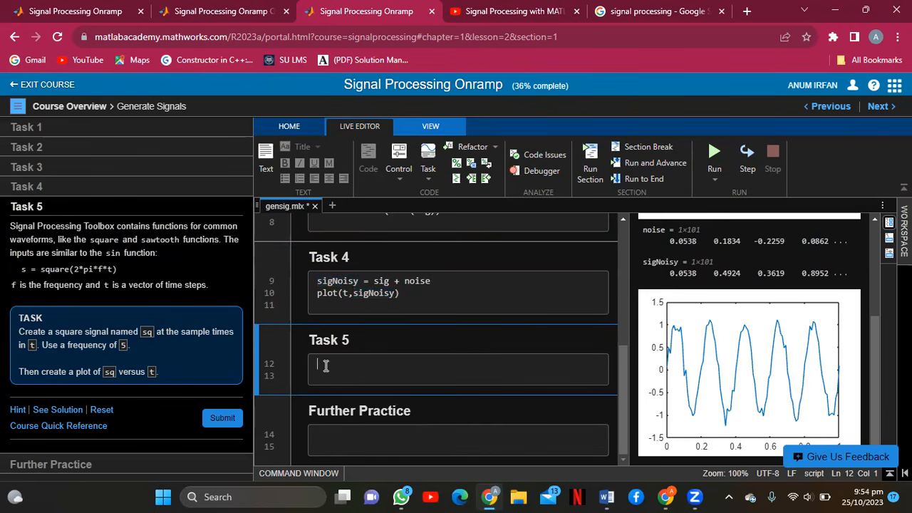
{"action": "type", "text": "sq = square"}
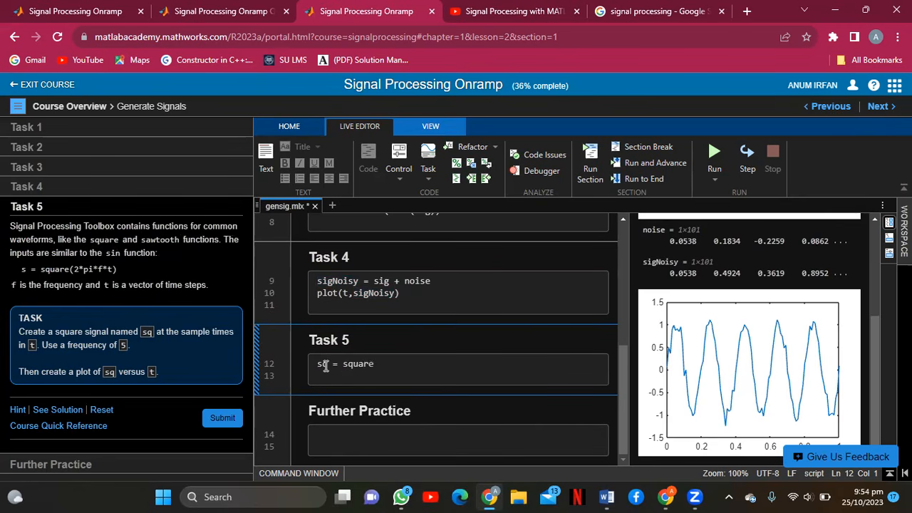
{"action": "type", "text": "(2*pi*5*t)"}
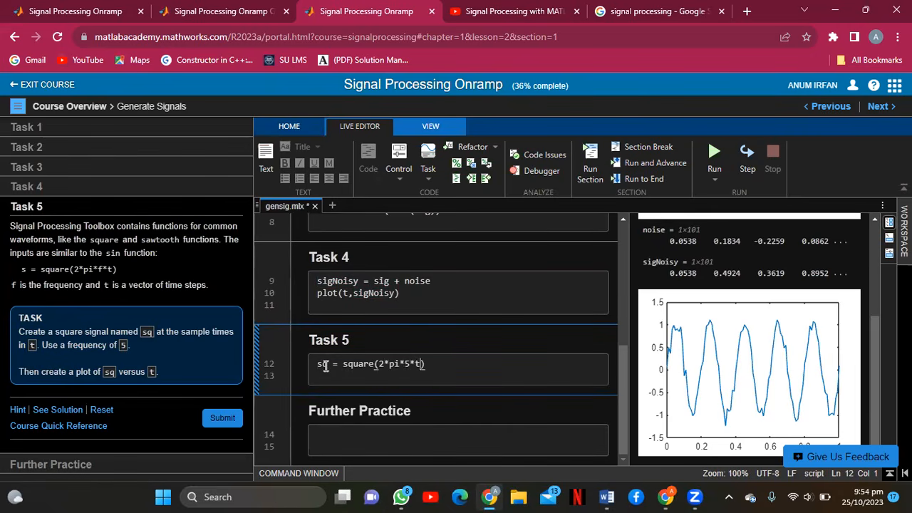
{"action": "type", "text": ";"}
{"action": "key", "text": "Return"}
{"action": "type", "text": "plot("}
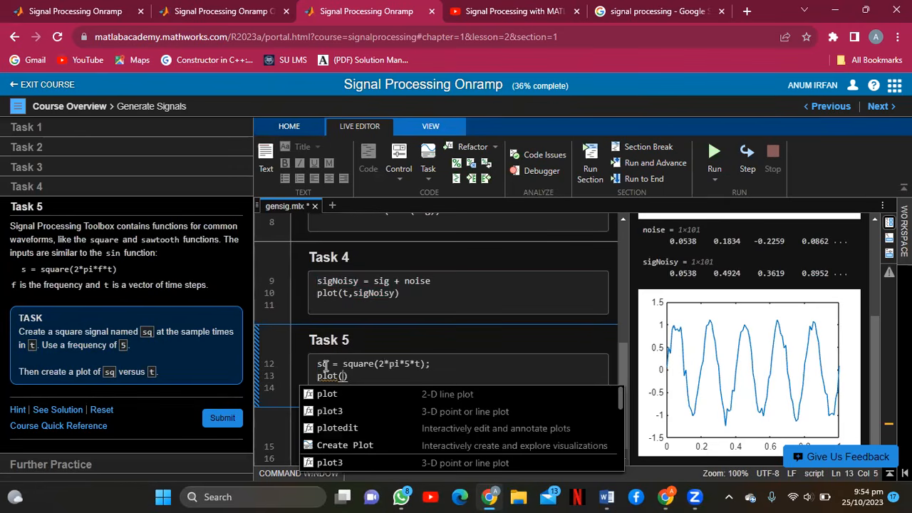
{"action": "type", "text": "t,sq"}
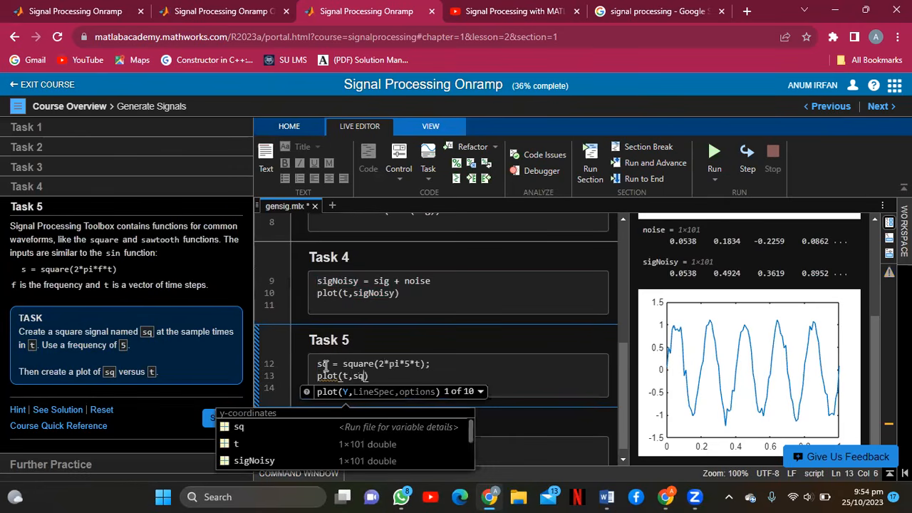
{"action": "left_click", "coordinate": [228, 418]}
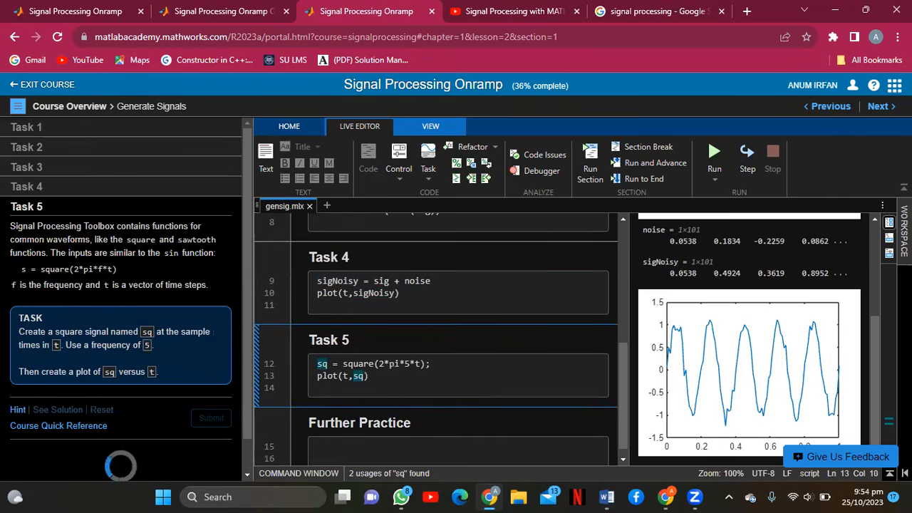
Move past Task 5 to the next section's Earthquake Example video.
{"action": "left_click_drag", "start_coordinate": [247, 285], "coordinate": [241, 340]}
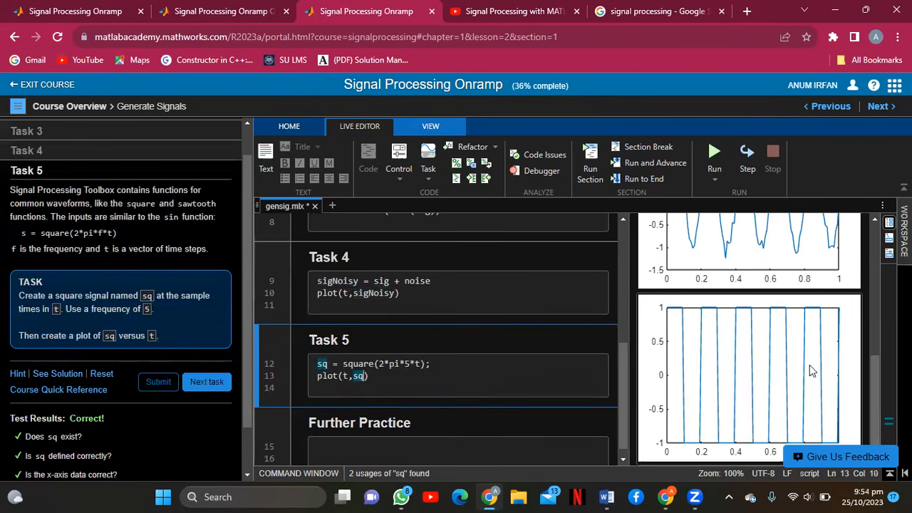
{"action": "left_click", "coordinate": [209, 383]}
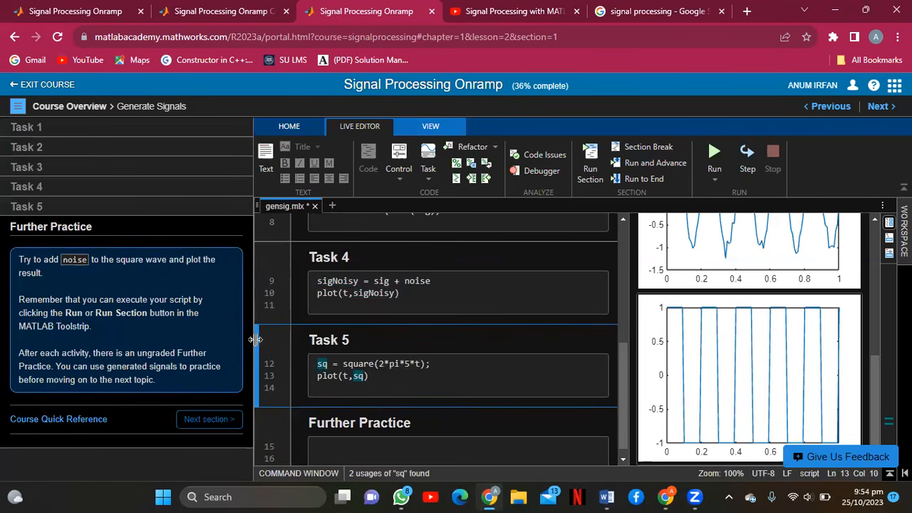
{"action": "left_click", "coordinate": [222, 419]}
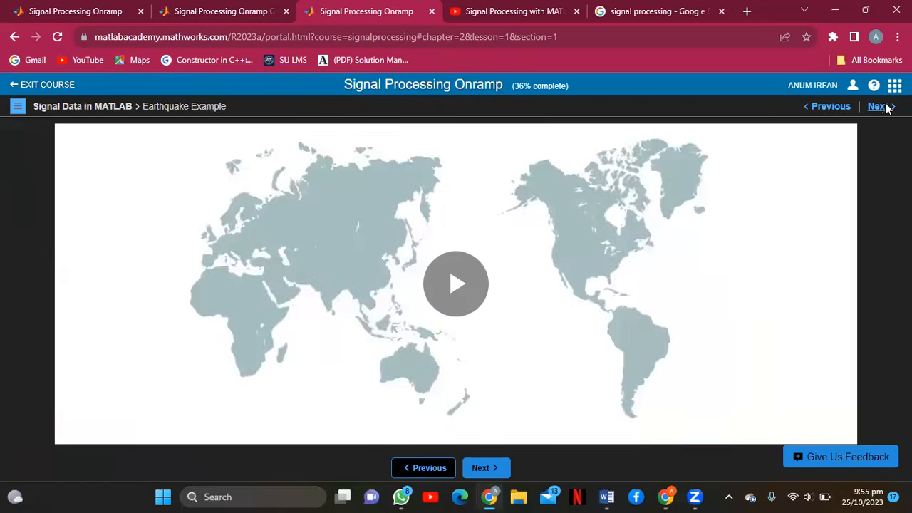
Advance from the Earthquake Example video to the Import a Signal lesson.
{"action": "left_click", "coordinate": [877, 106]}
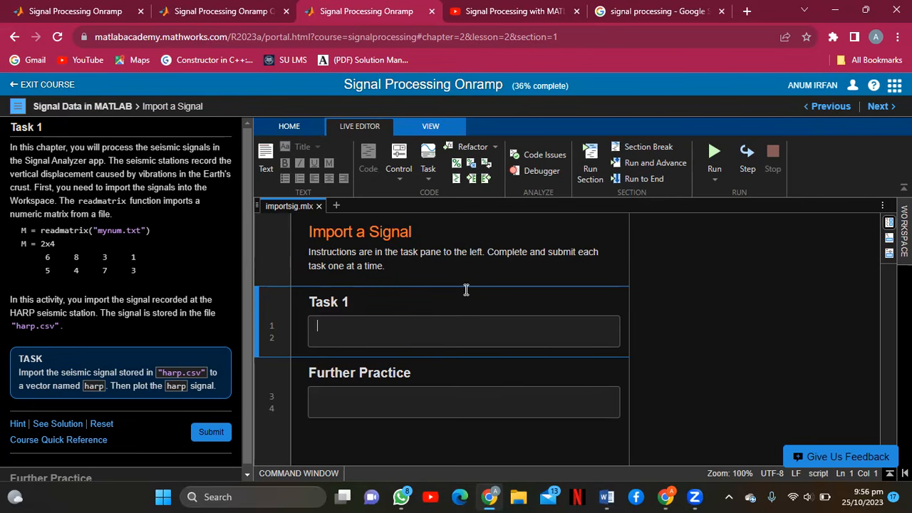
Enter the harp.csv import line and plot(harp) in Task 1, then submit.
{"action": "type", "text": "har"}
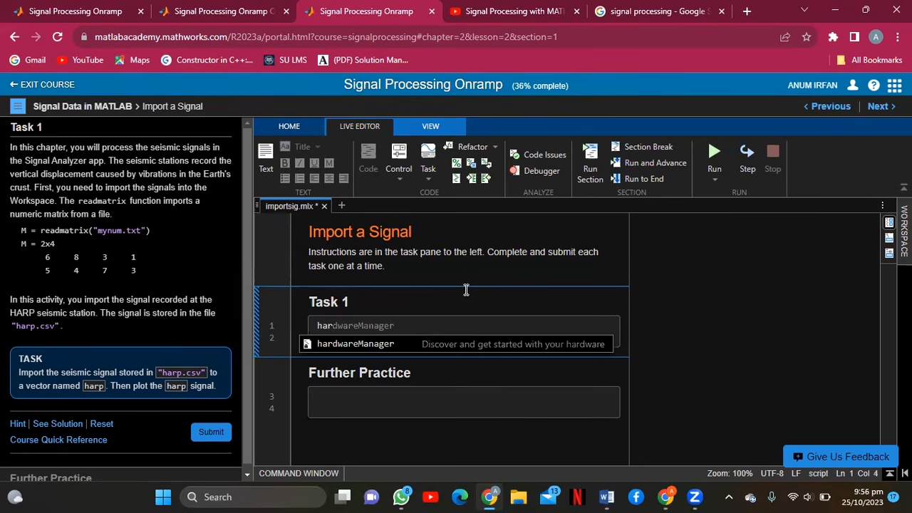
{"action": "type", "text": "p = "}
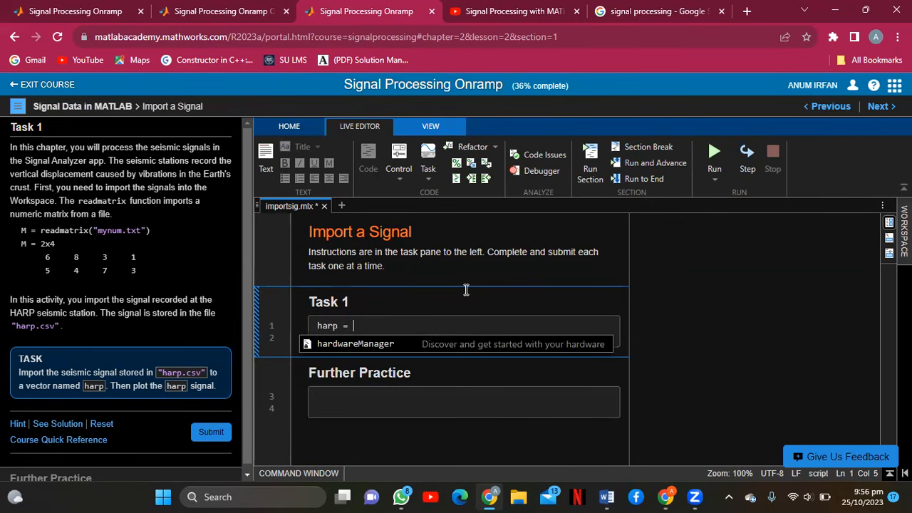
{"action": "type", "text": "read"}
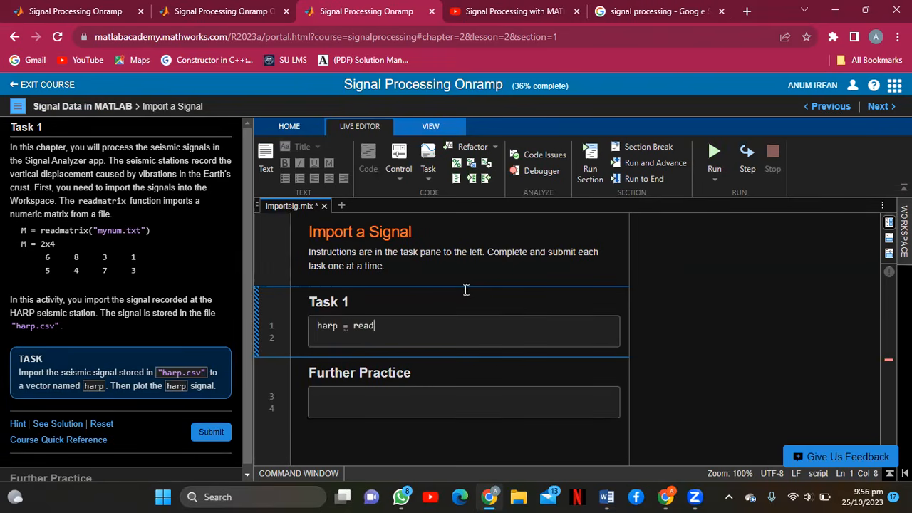
{"action": "type", "text": "matric"}
{"action": "type", "text": "(\""}
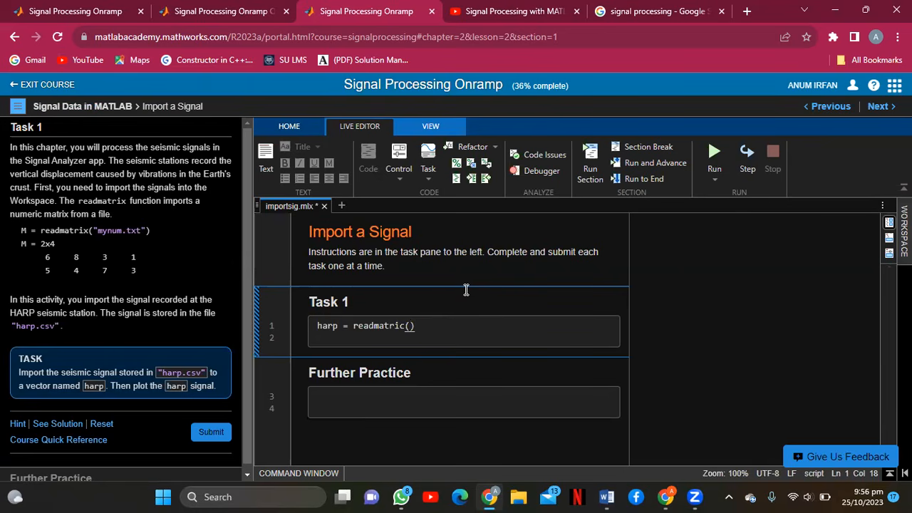
{"action": "type", "text": "harp.csv"}
{"action": "left_click", "coordinate": [469, 327]}
{"action": "key", "text": "Return"}
{"action": "type", "text": "plot"}
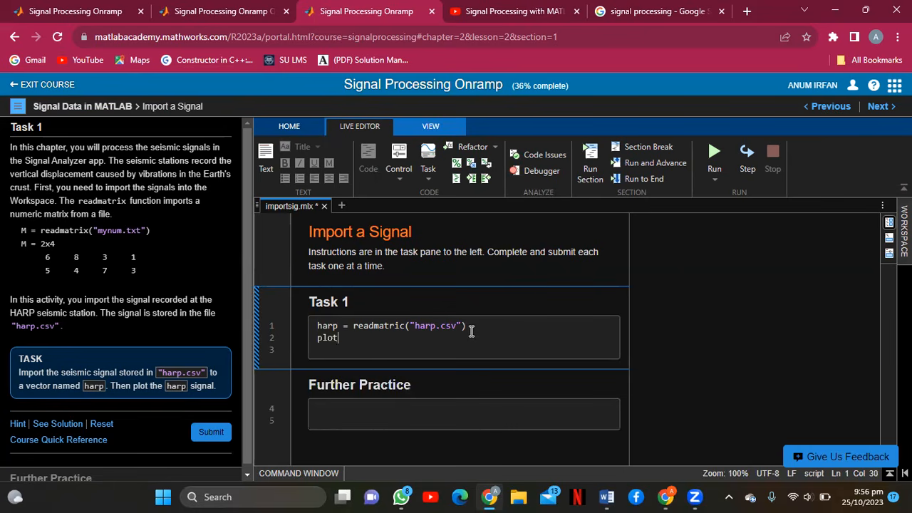
{"action": "type", "text": "("}
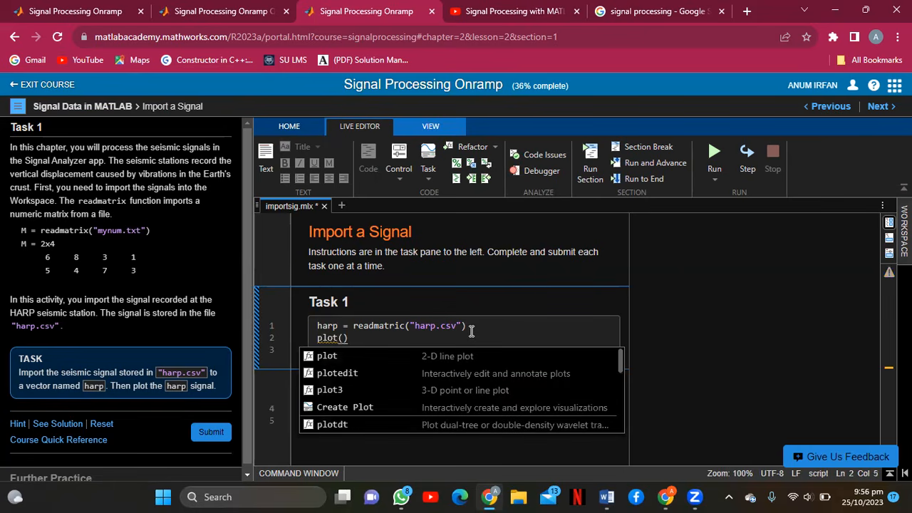
{"action": "type", "text": "harp"}
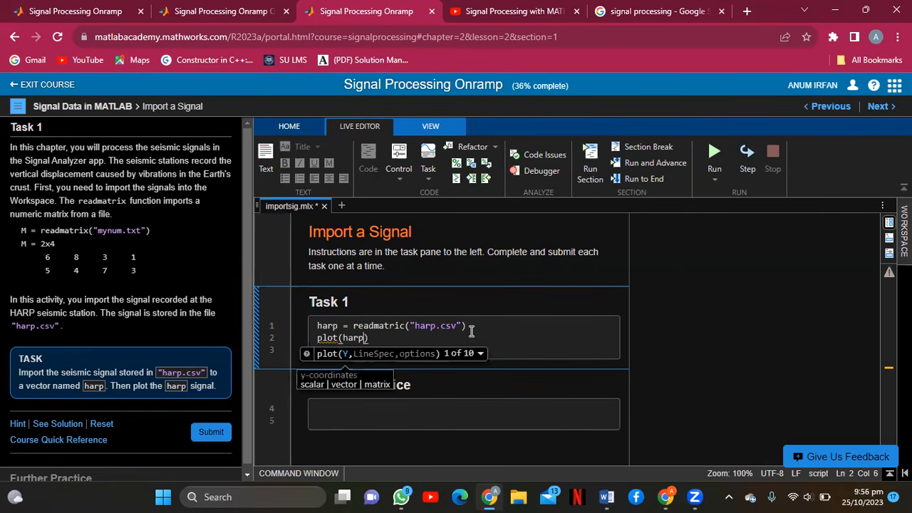
{"action": "left_click", "coordinate": [205, 432]}
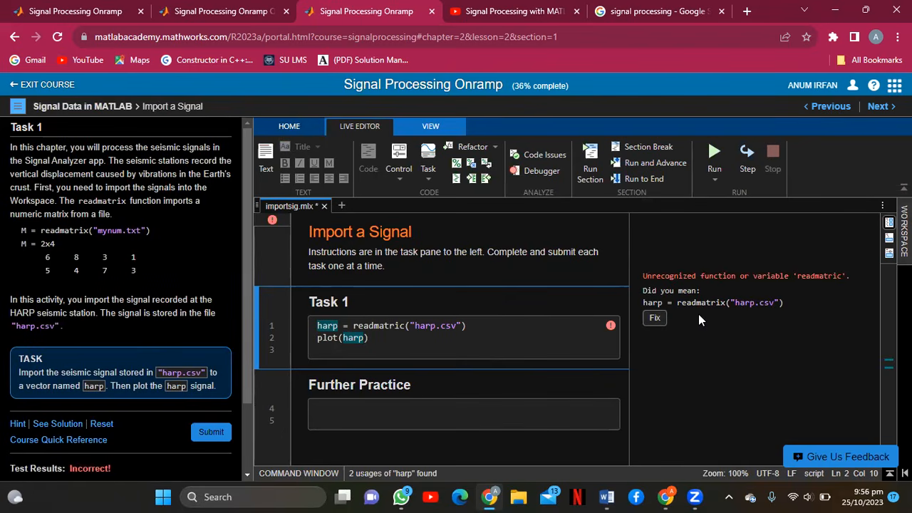
Correct the readmatric typo to readmatrix and resubmit the Task 1 code.
{"action": "left_click", "coordinate": [403, 325]}
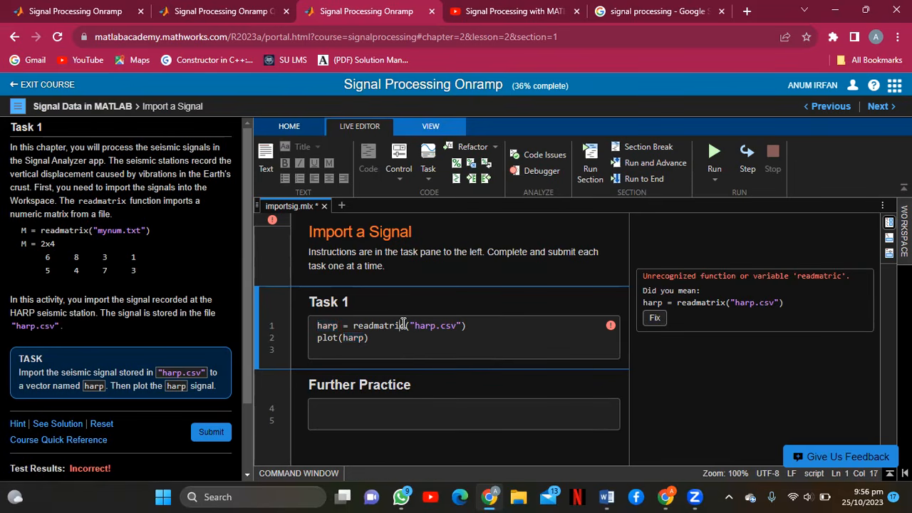
{"action": "key", "text": "Delete"}
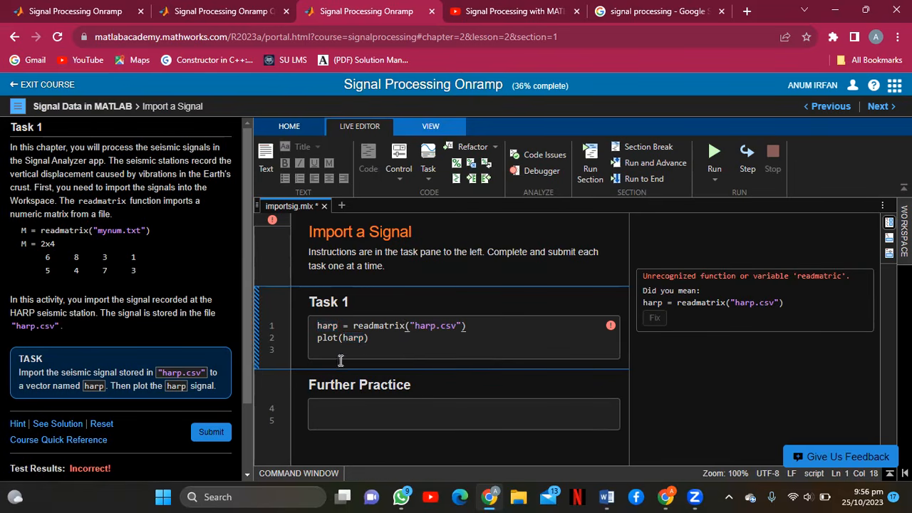
{"action": "type", "text": "x"}
{"action": "left_click", "coordinate": [214, 430]}
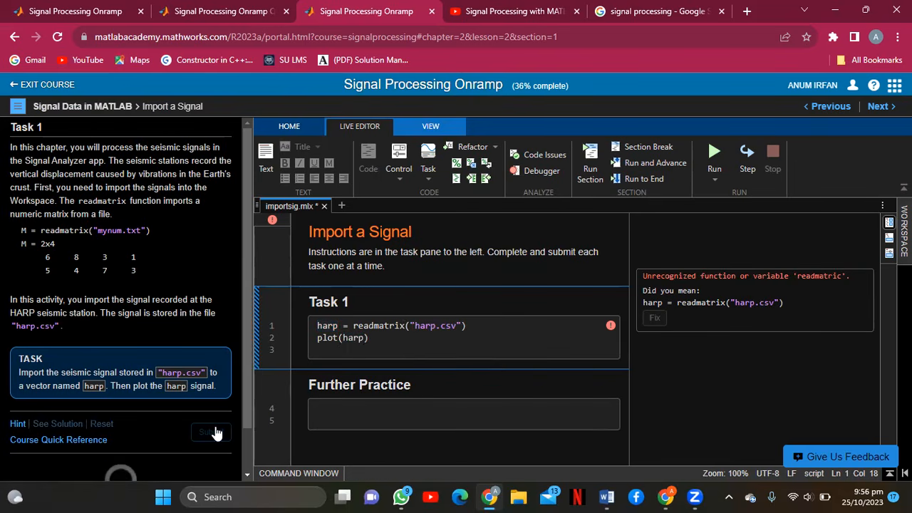
{"action": "left_click_drag", "start_coordinate": [248, 365], "coordinate": [246, 405]}
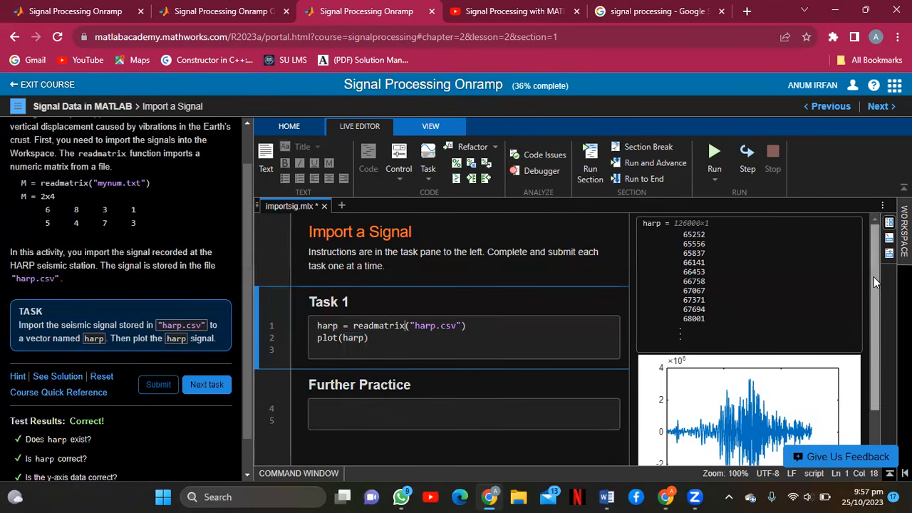
{"action": "left_click_drag", "start_coordinate": [874, 276], "coordinate": [874, 356]}
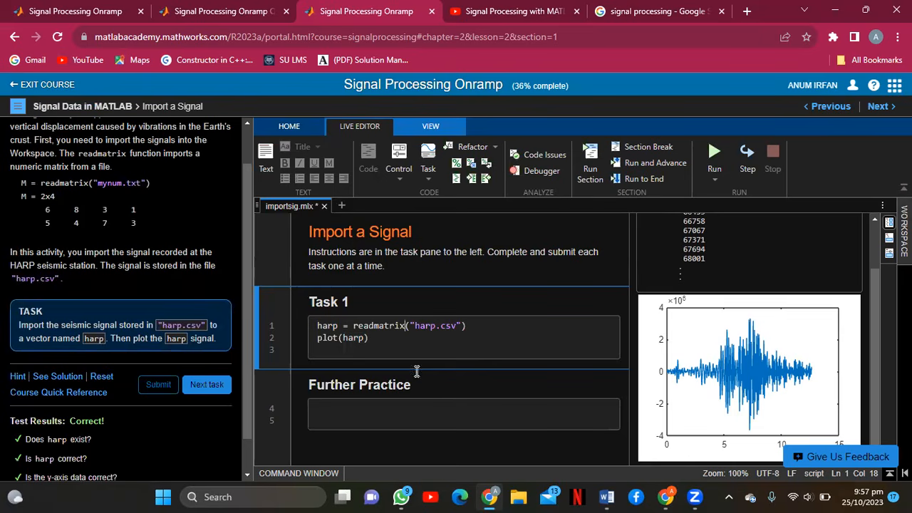
Advance past further practice and the Signal Analyzer video to the View Power Spectrum lesson.
{"action": "left_click", "coordinate": [195, 380]}
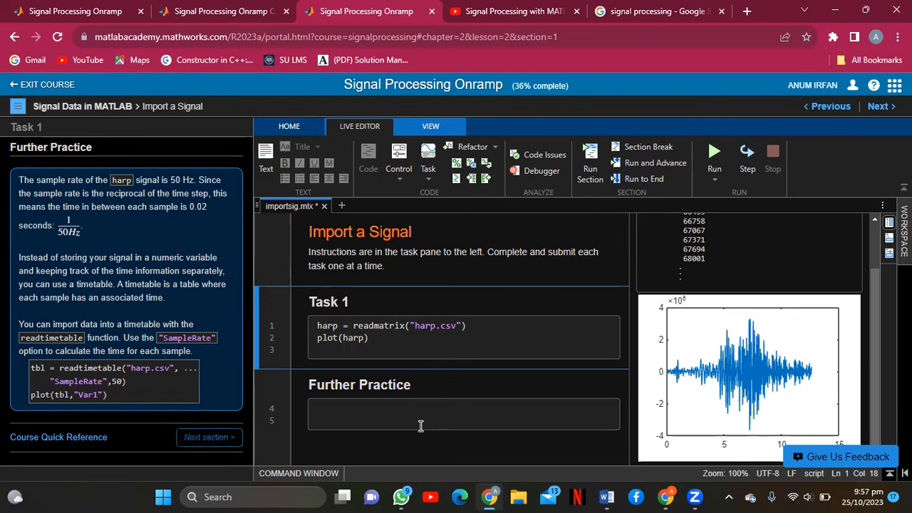
{"action": "left_click", "coordinate": [183, 440]}
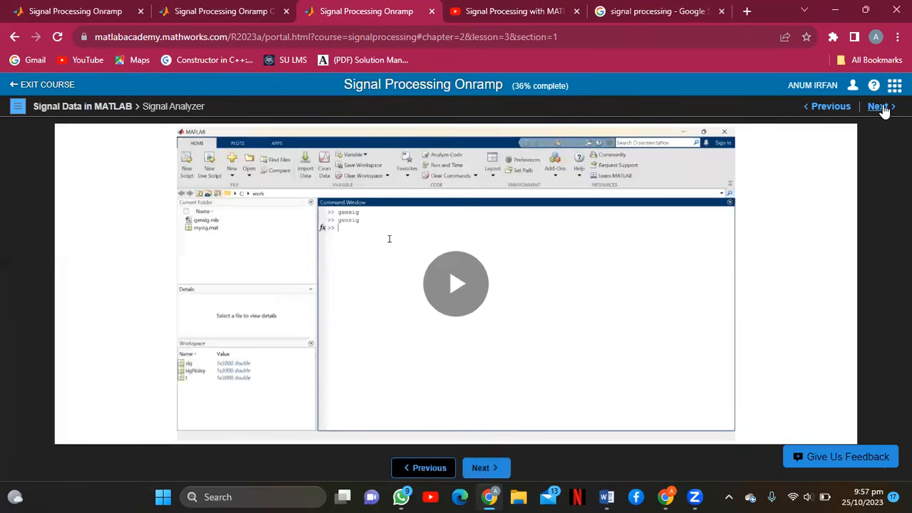
{"action": "left_click", "coordinate": [878, 106]}
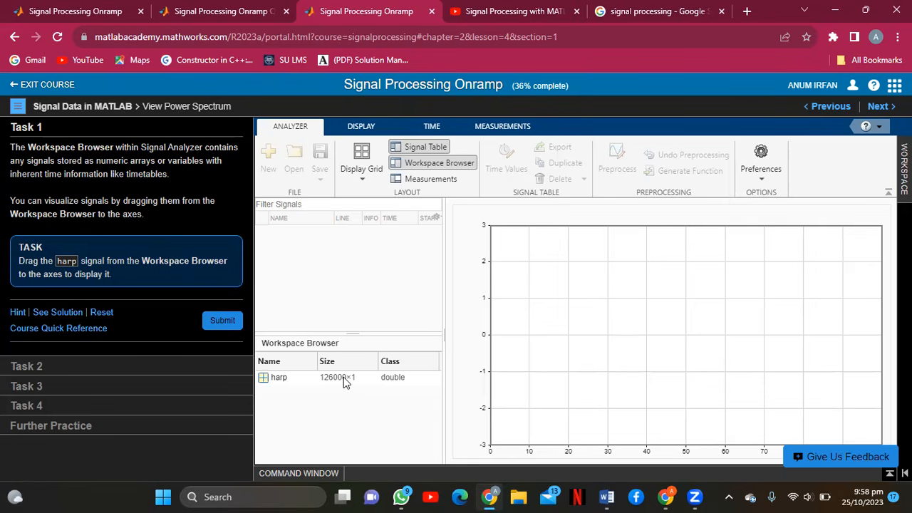
Drag harp onto the empty axes to plot it, submit Task 1, and continue to Task 2.
{"action": "left_click_drag", "start_coordinate": [342, 383], "coordinate": [591, 360]}
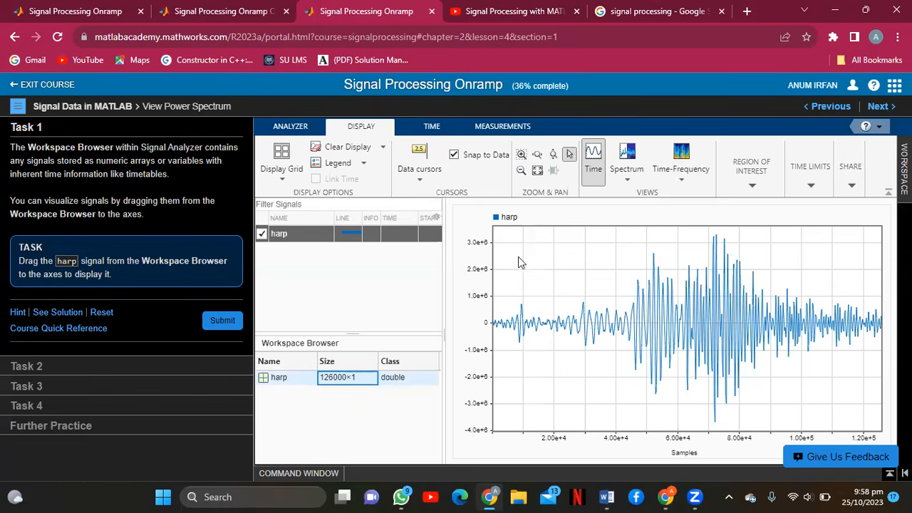
{"action": "left_click", "coordinate": [221, 322]}
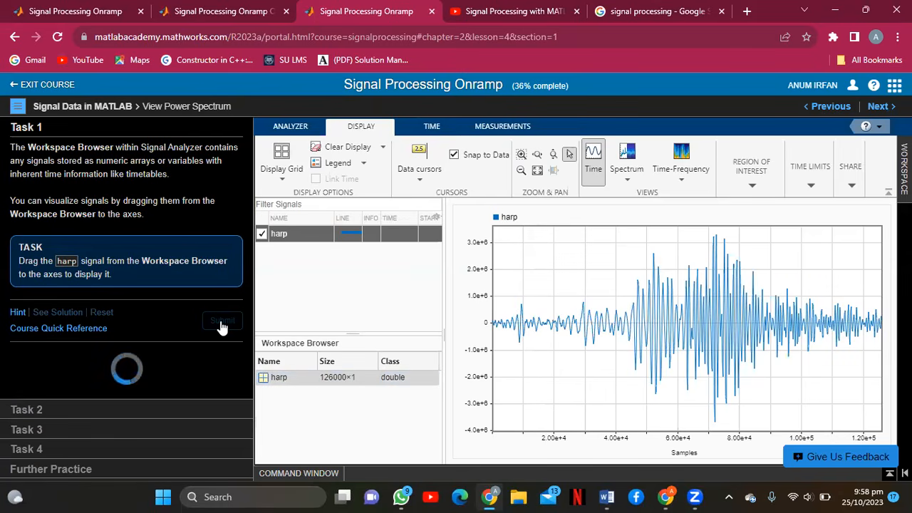
{"action": "left_click", "coordinate": [213, 321]}
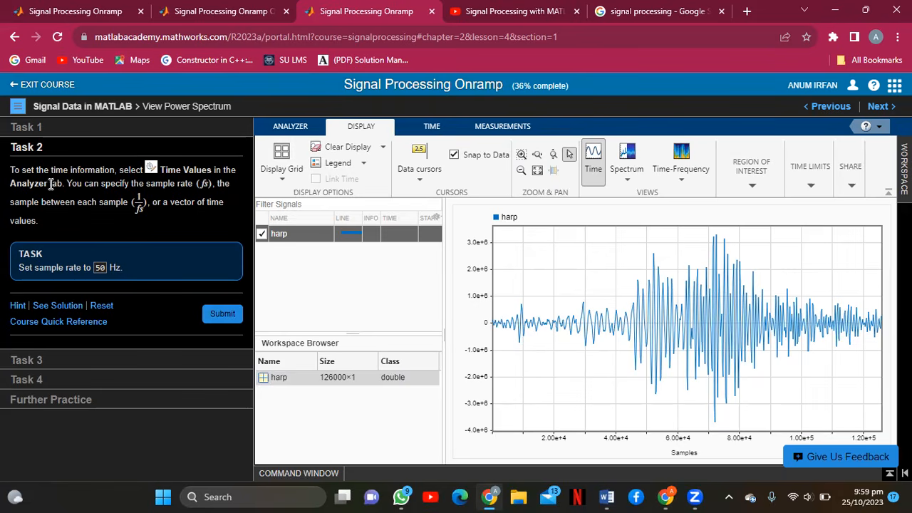
Give harp a 50 Hz sample rate via Sample Rate and Start Time, then submit Task 2.
{"action": "left_click", "coordinate": [280, 130]}
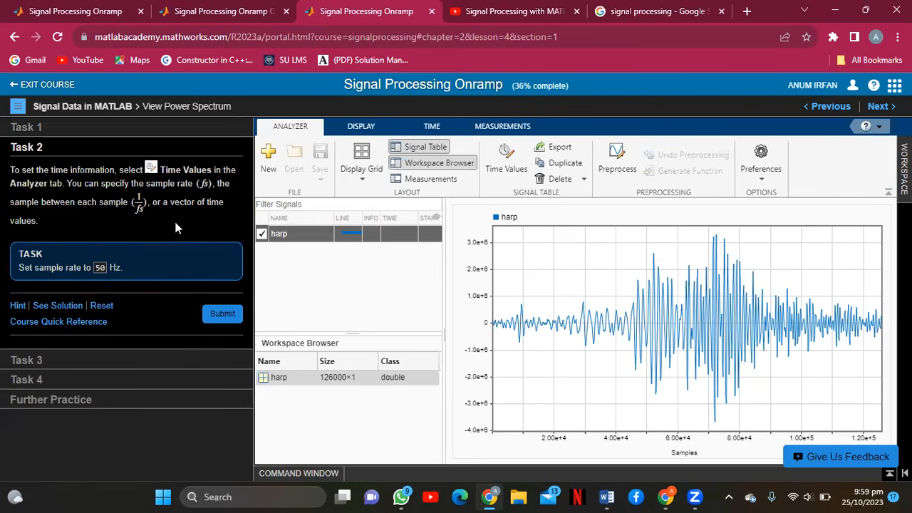
{"action": "left_click", "coordinate": [502, 169]}
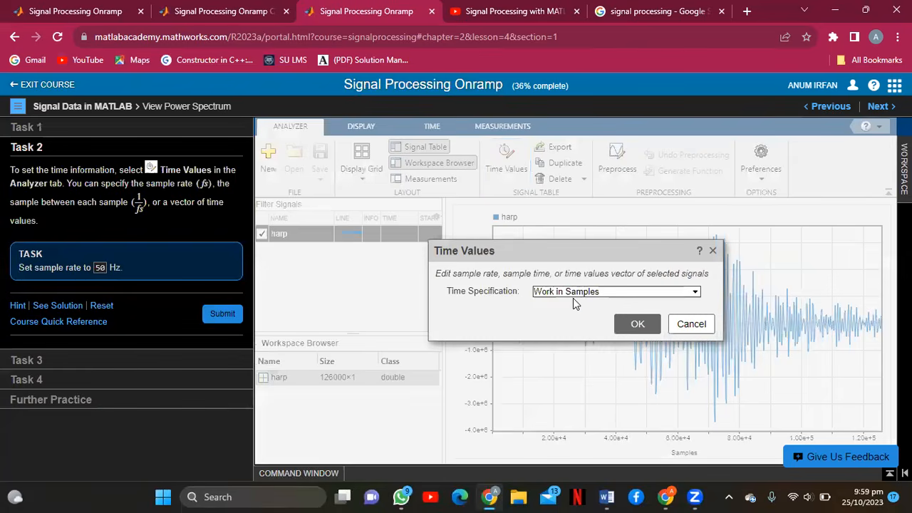
{"action": "left_click", "coordinate": [575, 293]}
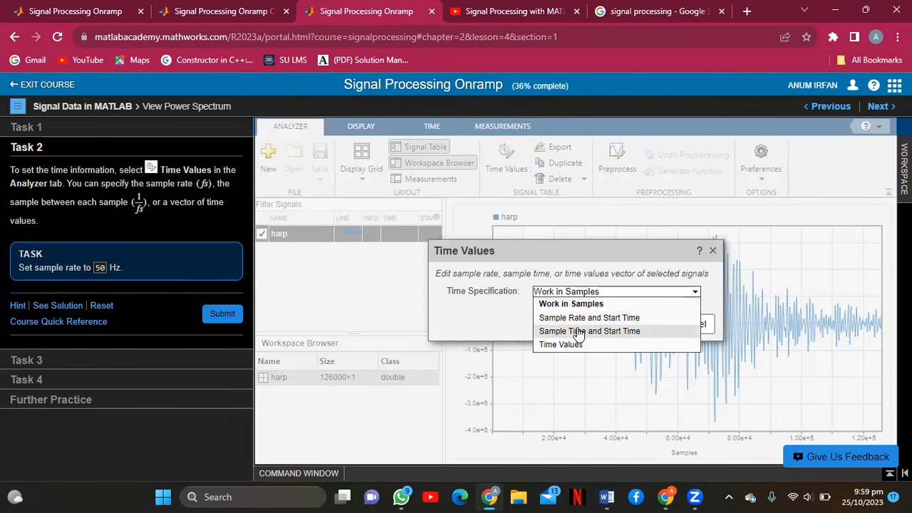
{"action": "left_click", "coordinate": [578, 318]}
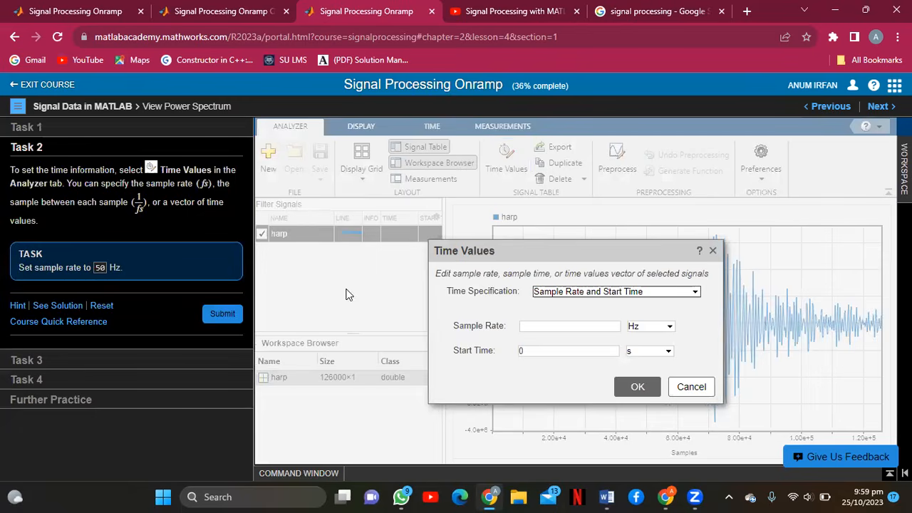
{"action": "left_click", "coordinate": [528, 327]}
{"action": "type", "text": "50"}
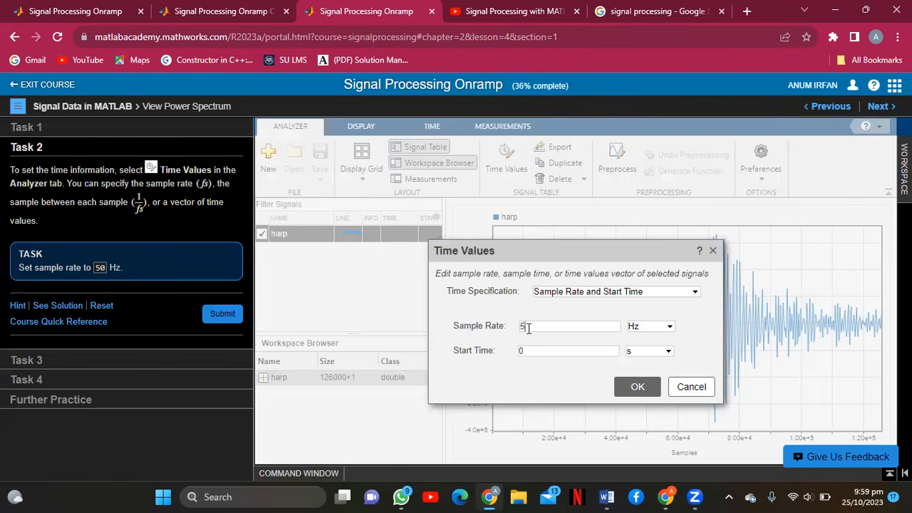
{"action": "left_click", "coordinate": [638, 387]}
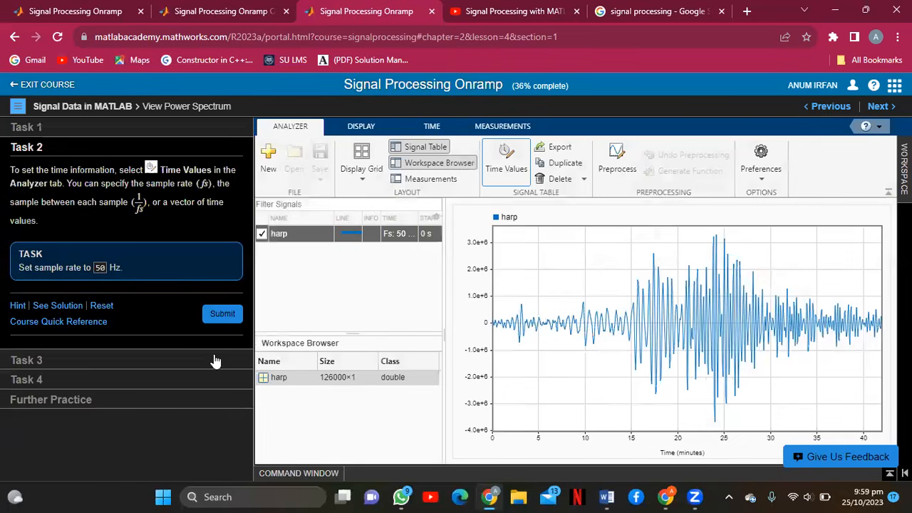
{"action": "left_click", "coordinate": [219, 314]}
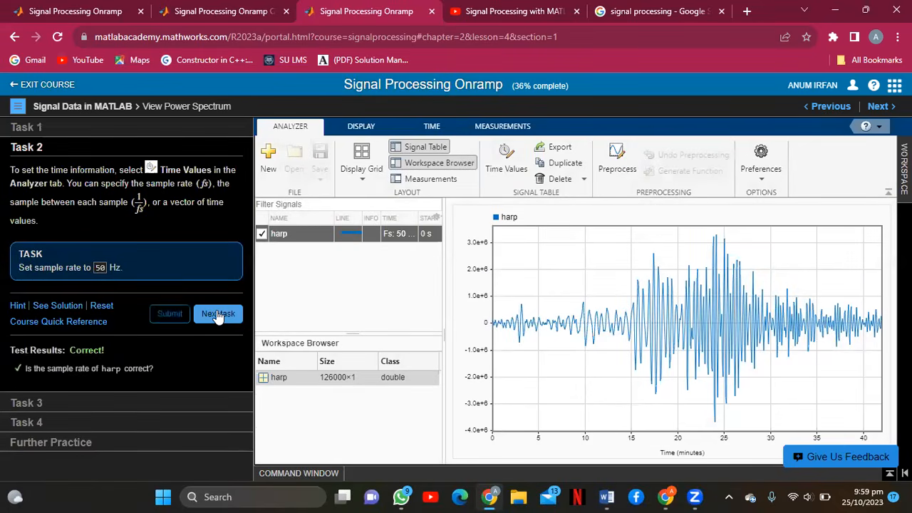
Move on to Task 3, briefly revisiting the Task 2 instructions.
{"action": "left_click", "coordinate": [218, 315]}
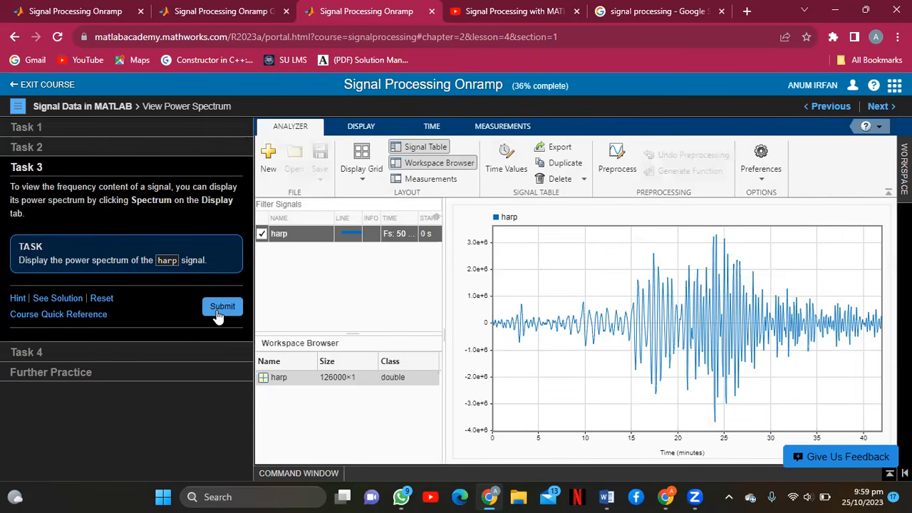
{"action": "left_click", "coordinate": [168, 147]}
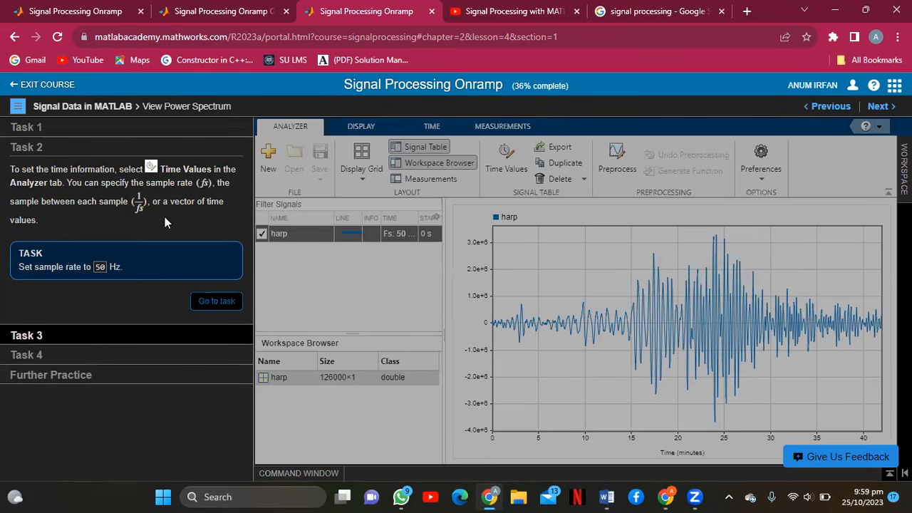
{"action": "left_click", "coordinate": [99, 336]}
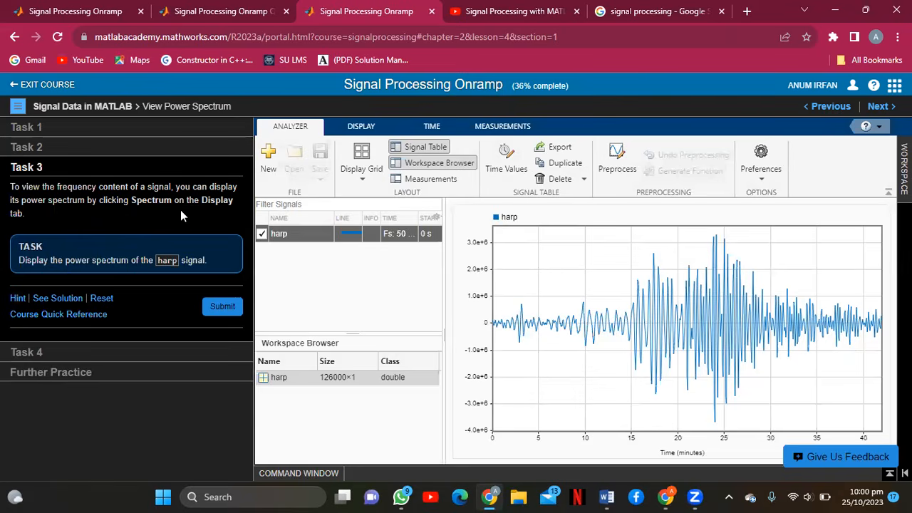
Show harp's power spectrum from the Display options, submit Task 3, and continue to Task 4.
{"action": "left_click", "coordinate": [363, 126]}
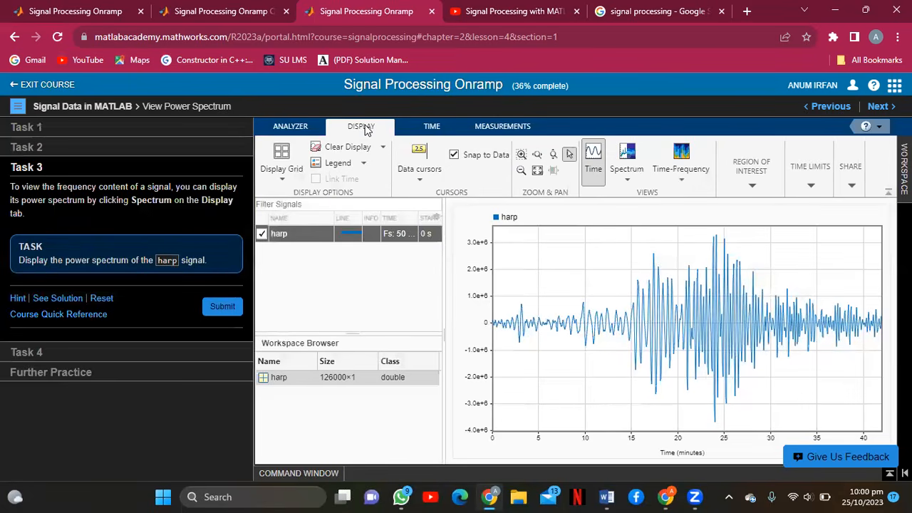
{"action": "left_click", "coordinate": [627, 158]}
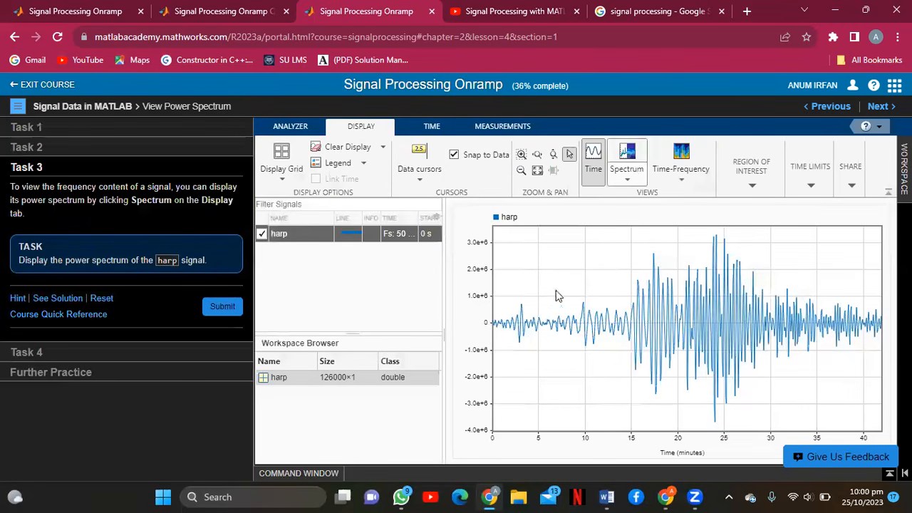
{"action": "left_click", "coordinate": [625, 158]}
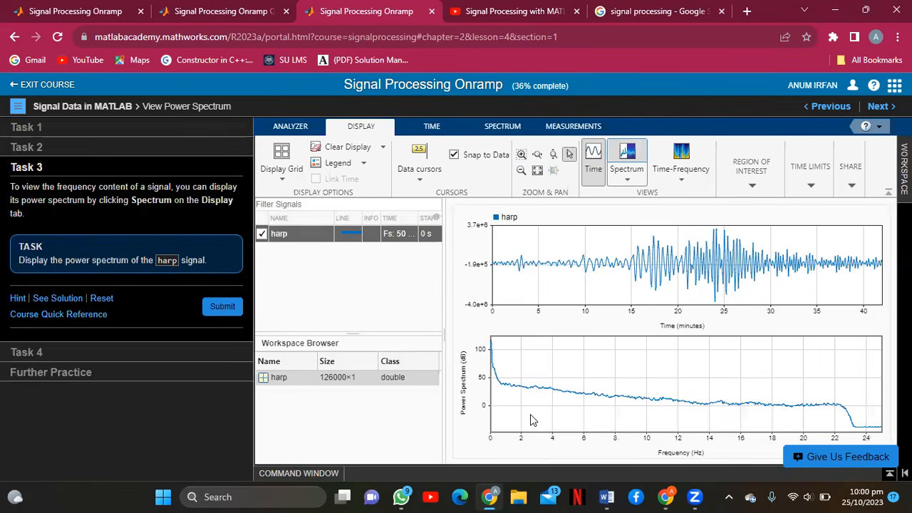
{"action": "left_click", "coordinate": [236, 307]}
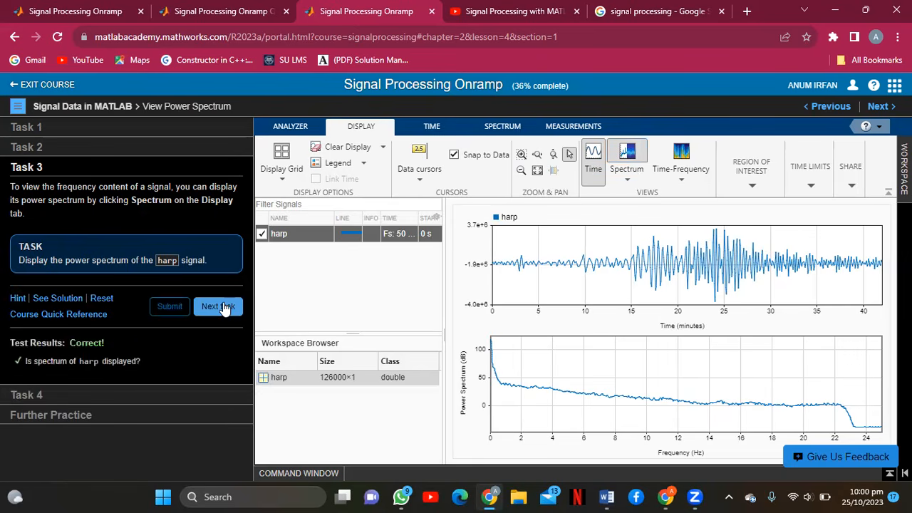
{"action": "left_click", "coordinate": [217, 307]}
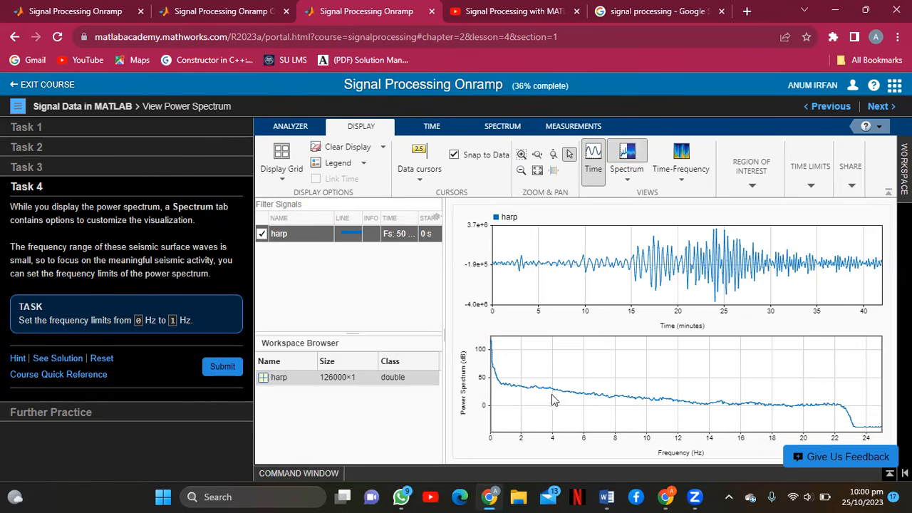
Add a Time-Frequency spectrogram view of harp.
{"action": "right_click", "coordinate": [602, 369]}
{"action": "left_click", "coordinate": [603, 369]}
{"action": "left_click", "coordinate": [687, 176]}
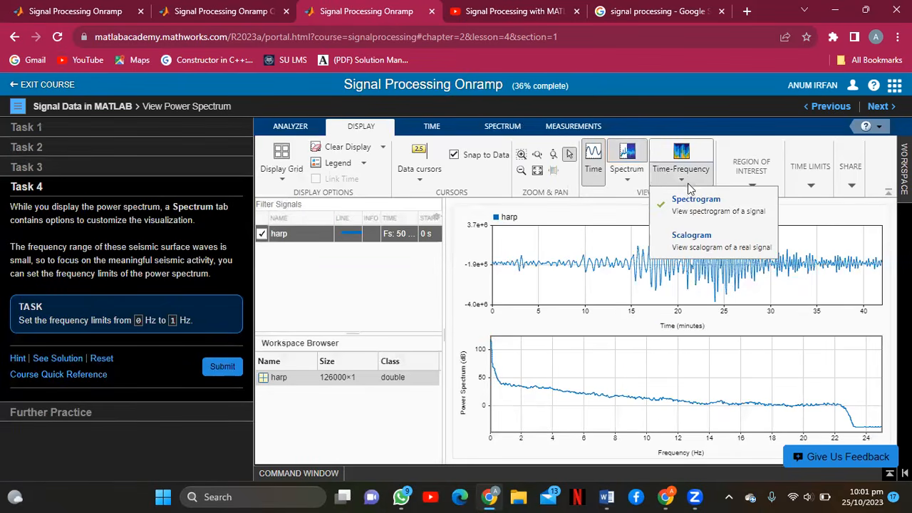
{"action": "left_click", "coordinate": [689, 200]}
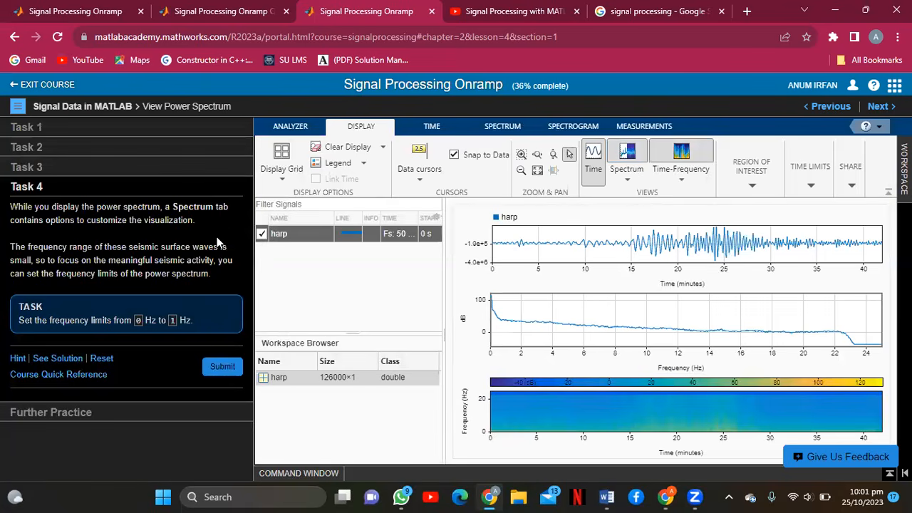
Change the spectrum's maximum frequency from 25 to 1 Hz, submit Task 4, and go to Further Practice.
{"action": "left_click", "coordinate": [513, 131]}
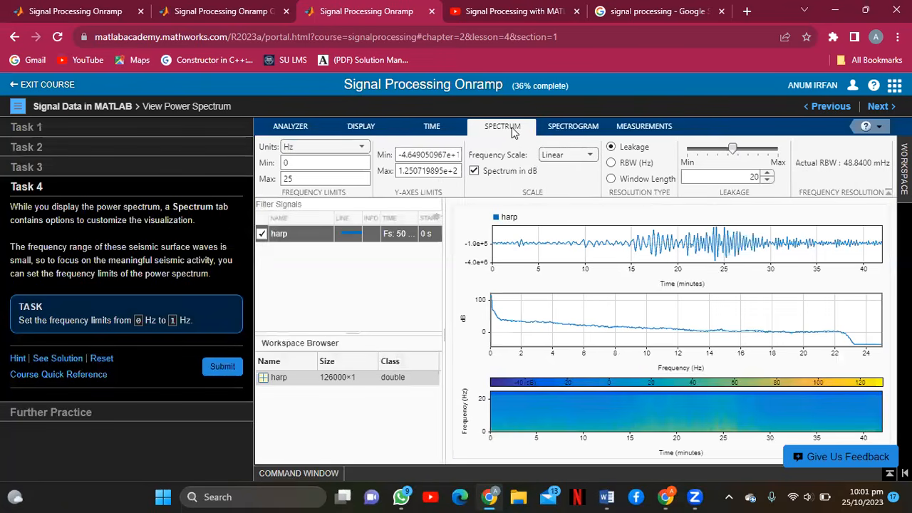
{"action": "left_click", "coordinate": [295, 163]}
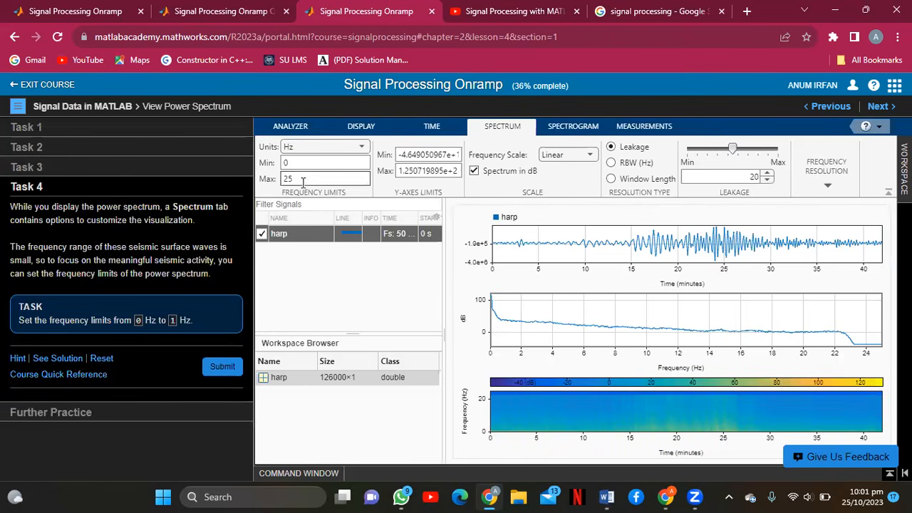
{"action": "left_click", "coordinate": [310, 178]}
{"action": "double_click", "coordinate": [310, 179]}
{"action": "key", "text": "BackSpace"}
{"action": "type", "text": "1"}
{"action": "left_click", "coordinate": [232, 368]}
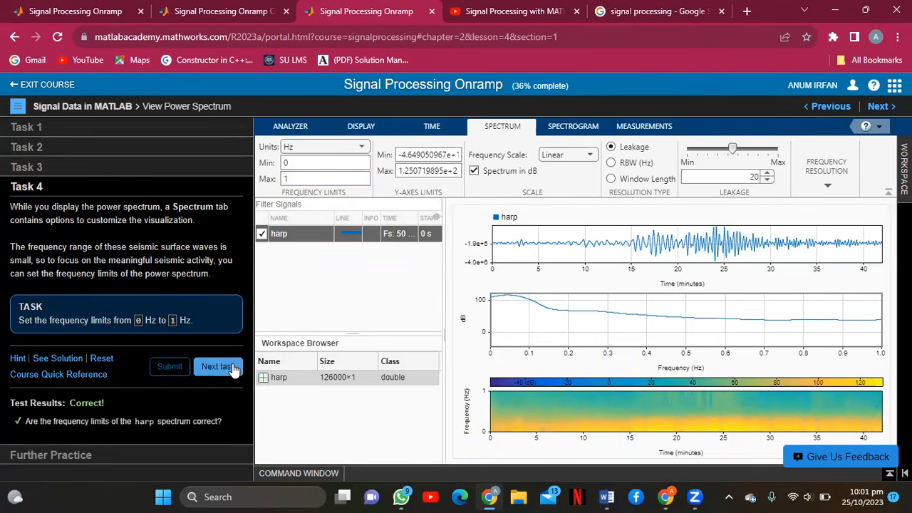
{"action": "left_click", "coordinate": [217, 366]}
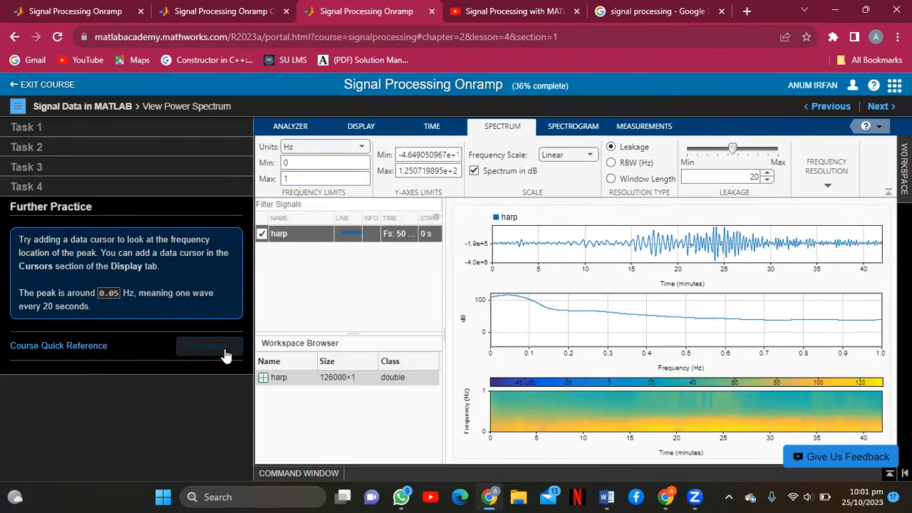
Move on to the Compare Signals lesson.
{"action": "left_click", "coordinate": [224, 349]}
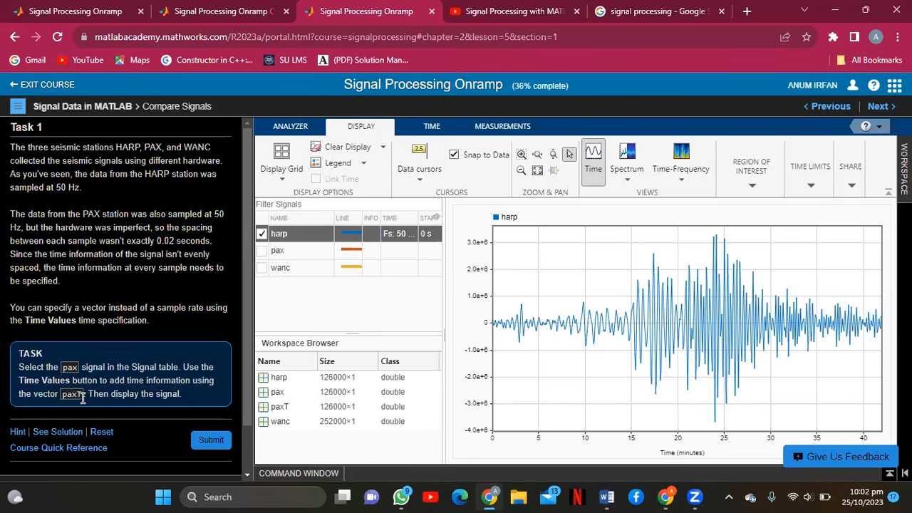
Select pax and set its Time Values specification to the paxT vector.
{"action": "left_click", "coordinate": [290, 394]}
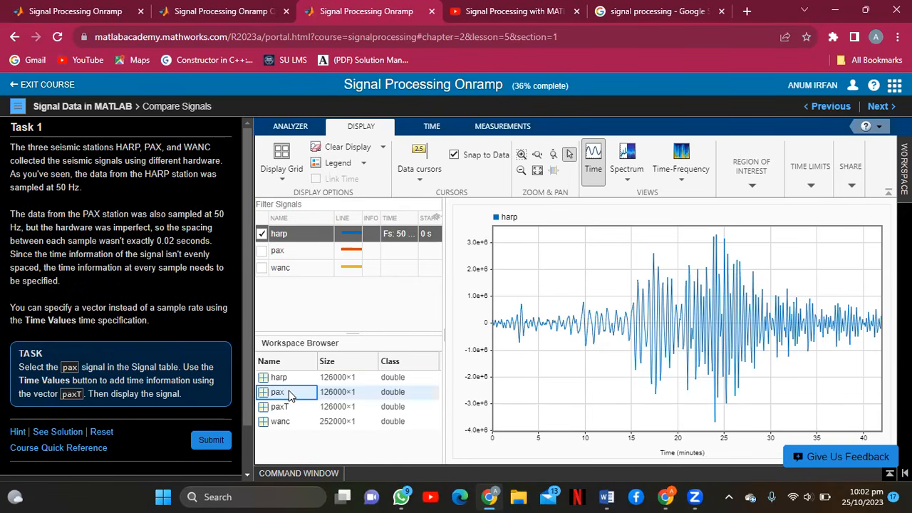
{"action": "left_click", "coordinate": [431, 127]}
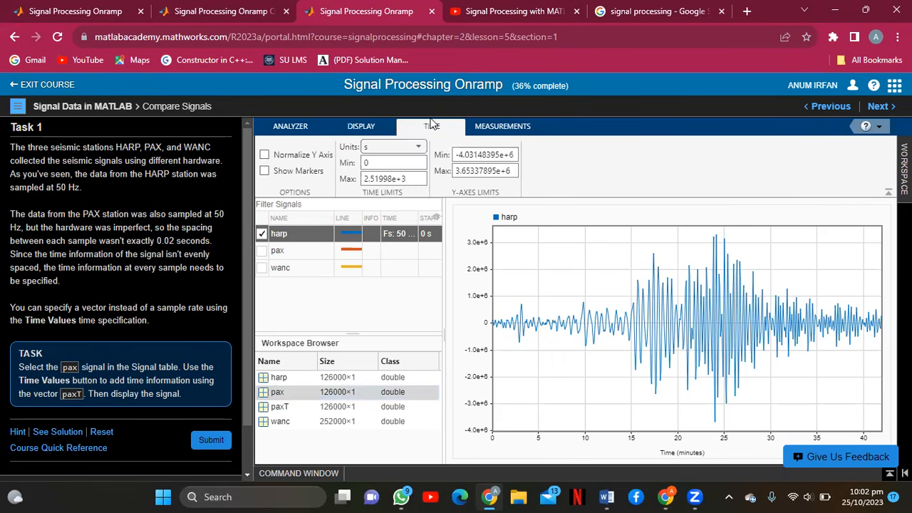
{"action": "left_click", "coordinate": [295, 131]}
{"action": "left_click", "coordinate": [503, 169]}
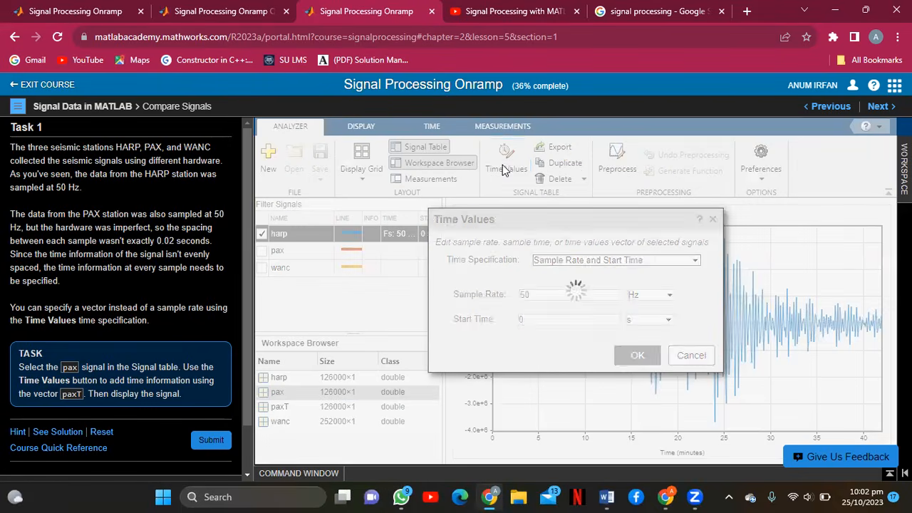
{"action": "left_click", "coordinate": [591, 261]}
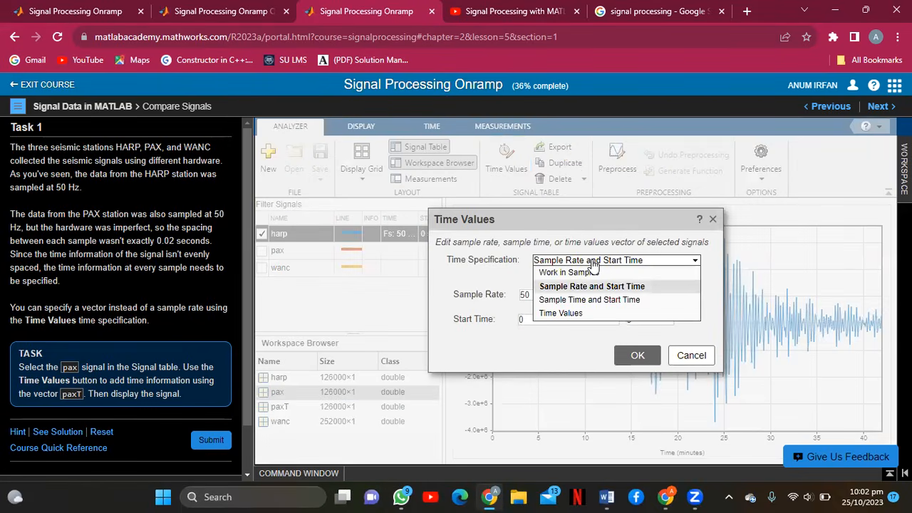
{"action": "left_click", "coordinate": [586, 314]}
{"action": "left_click", "coordinate": [570, 295]}
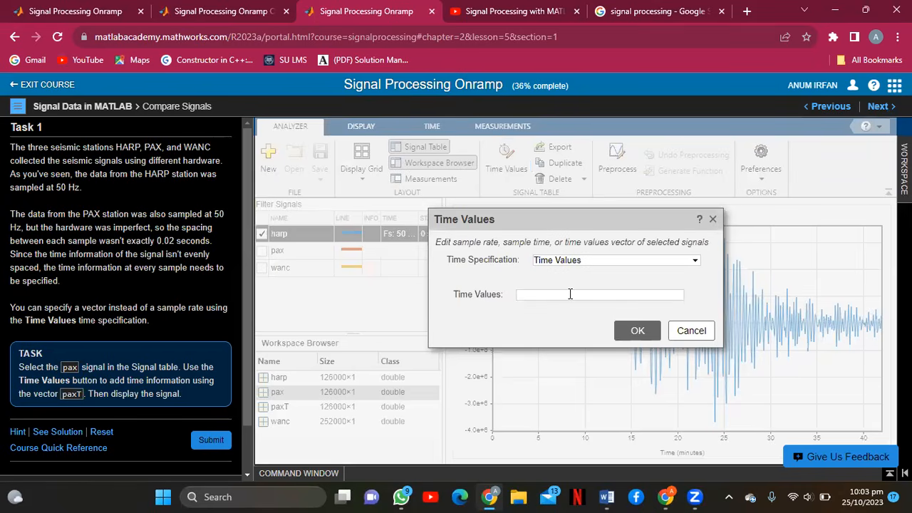
{"action": "type", "text": "paxT"}
{"action": "left_click", "coordinate": [639, 331]}
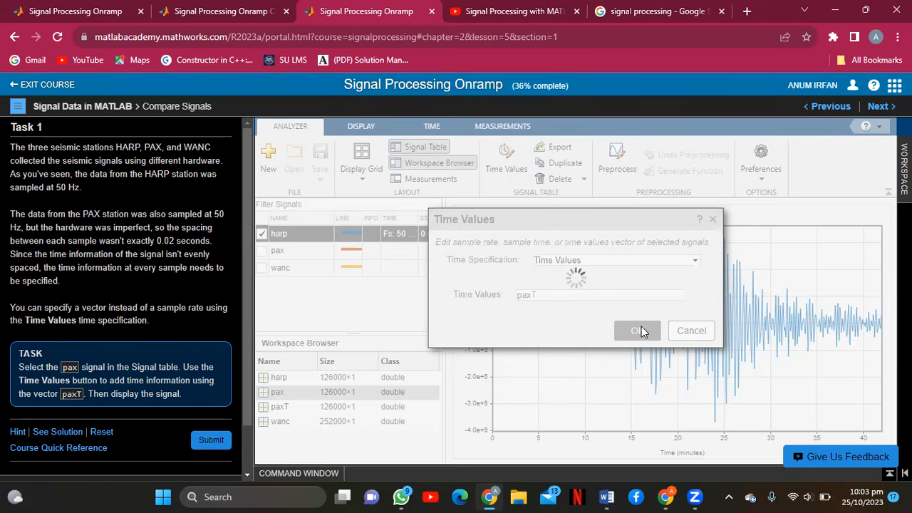
Try to tick pax for display, dismiss the time-information warnings, and submit Task 1.
{"action": "left_click", "coordinate": [263, 251]}
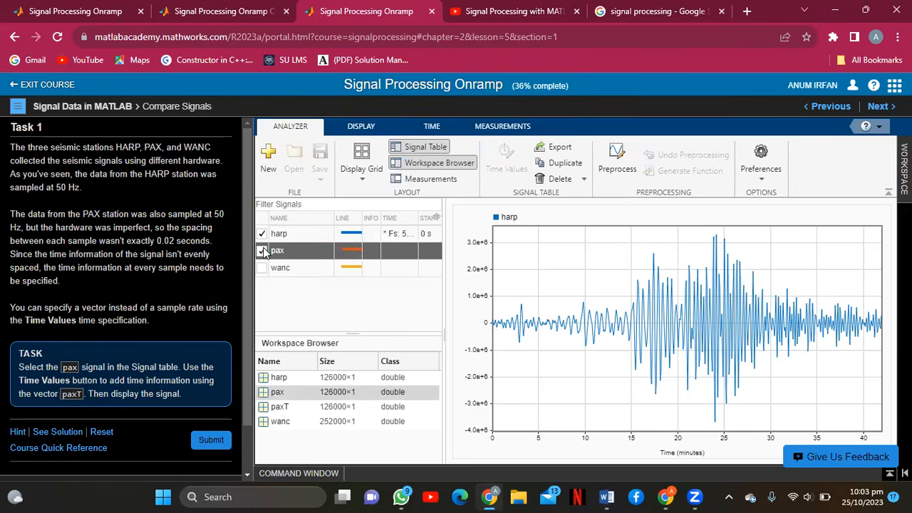
{"action": "left_click", "coordinate": [263, 251]}
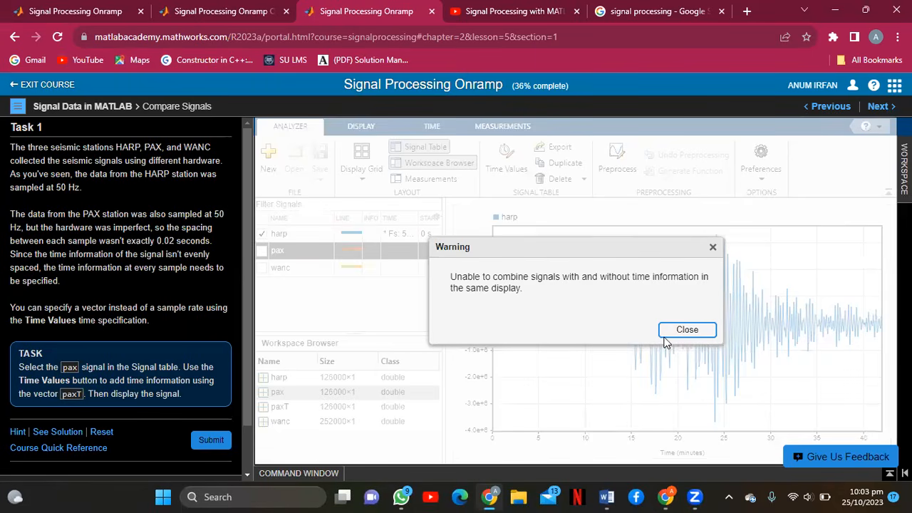
{"action": "left_click", "coordinate": [686, 330]}
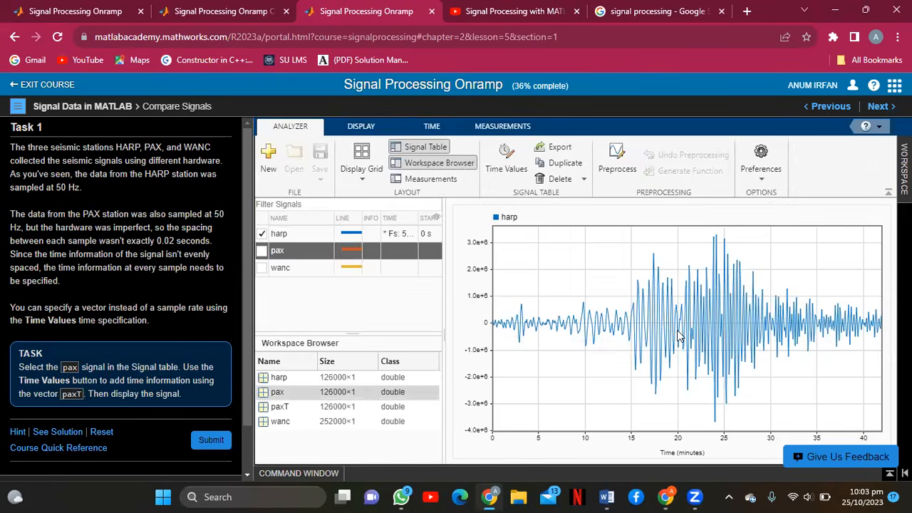
{"action": "left_click", "coordinate": [262, 251]}
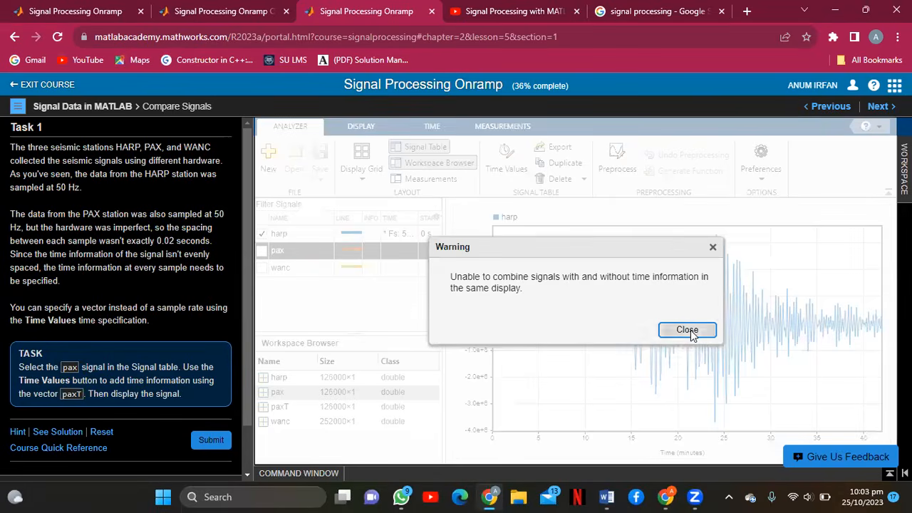
{"action": "left_click", "coordinate": [687, 330]}
{"action": "left_click", "coordinate": [214, 442]}
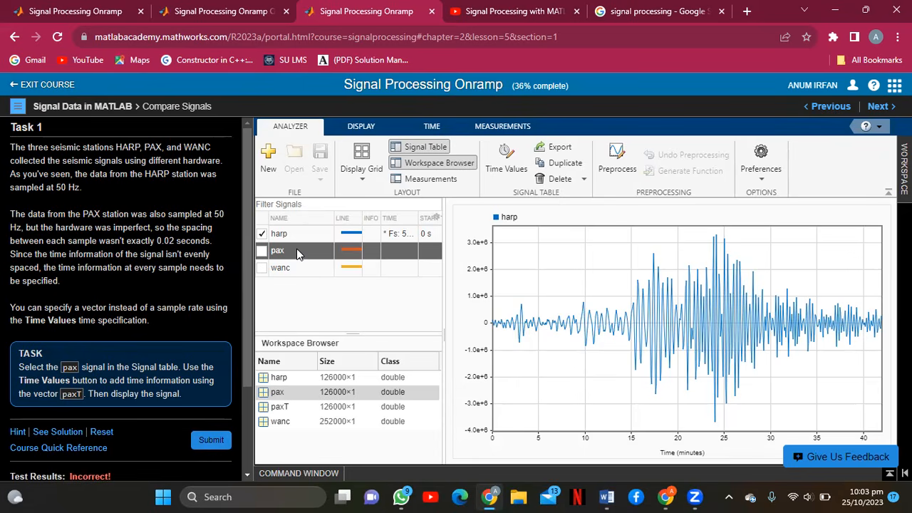
Set pax's time specification to the paxT time vector from its right-click menu.
{"action": "right_click", "coordinate": [298, 254]}
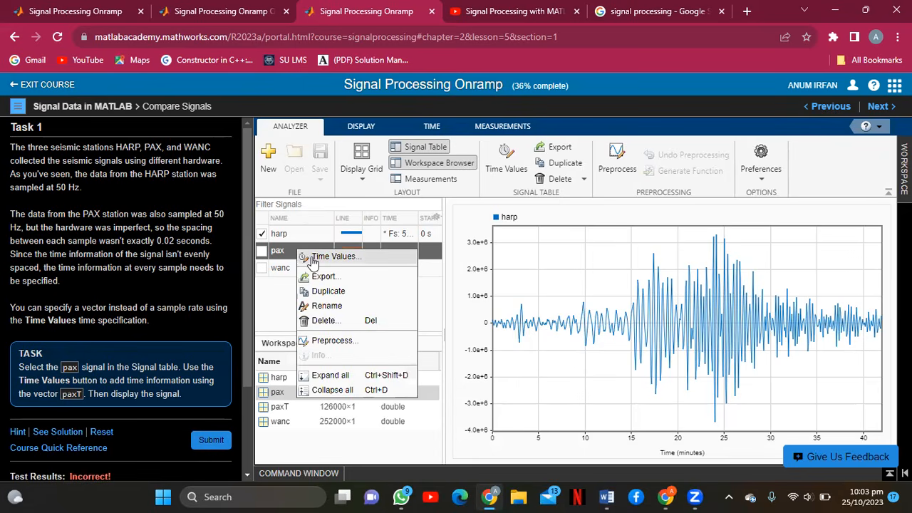
{"action": "left_click", "coordinate": [311, 257]}
{"action": "left_click", "coordinate": [590, 275]}
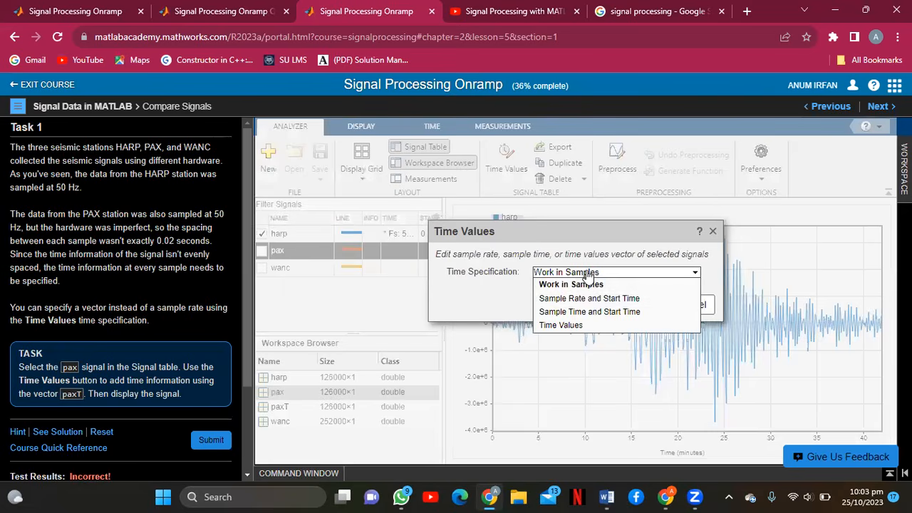
{"action": "left_click", "coordinate": [587, 325]}
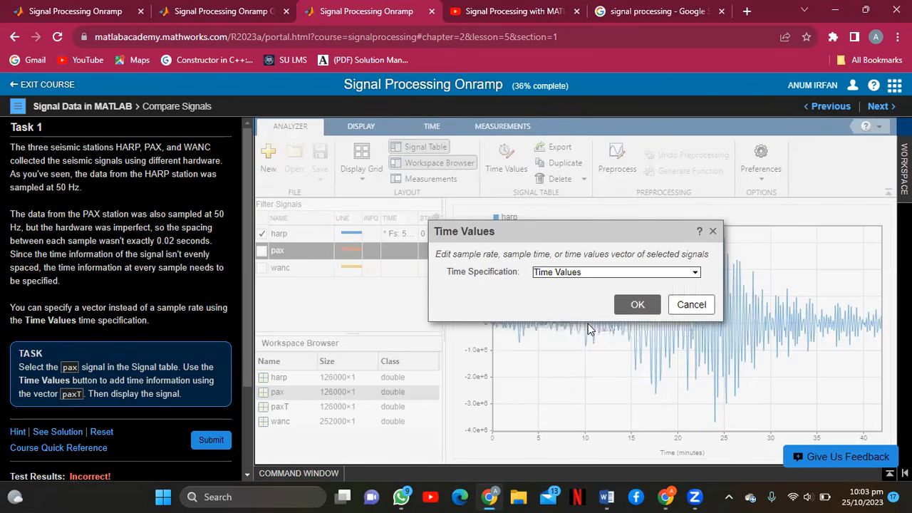
{"action": "left_click", "coordinate": [559, 305]}
{"action": "type", "text": "paxT"}
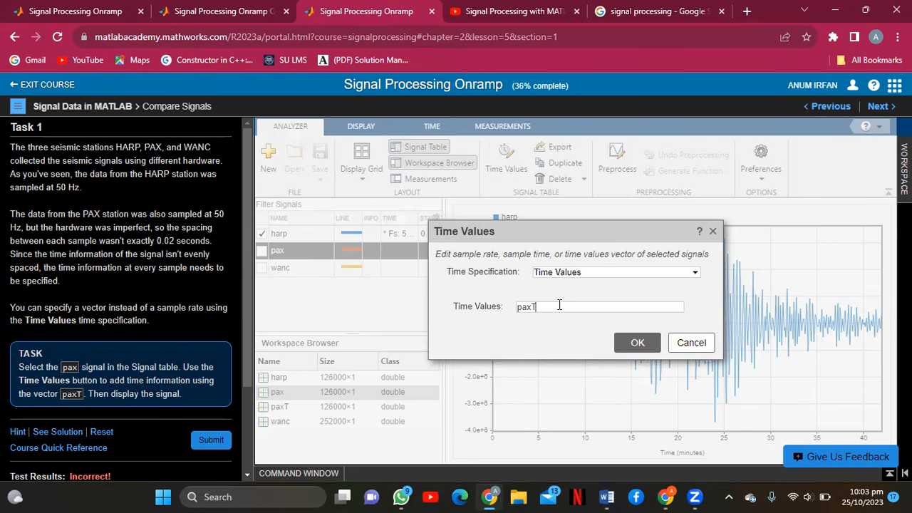
{"action": "left_click", "coordinate": [637, 344]}
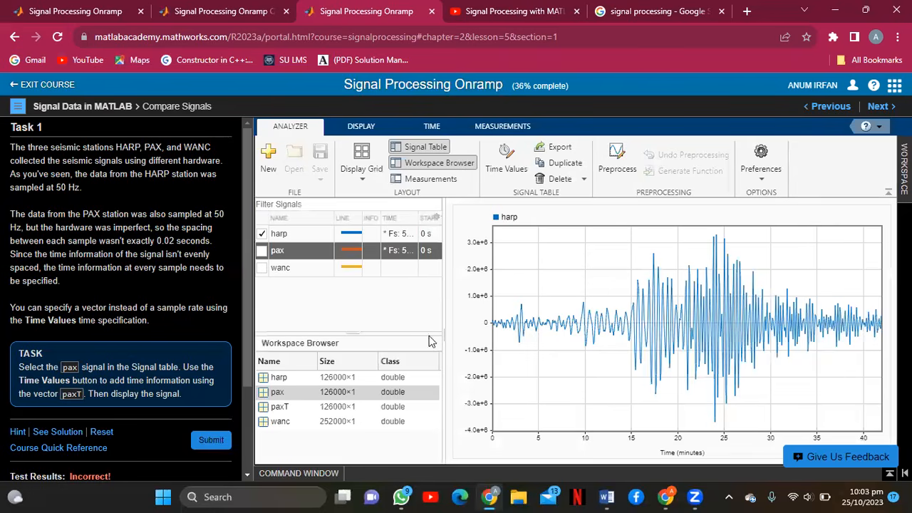
Submit Task 1, tick pax to plot it alongside harp, and resubmit.
{"action": "left_click", "coordinate": [209, 443]}
{"action": "left_click_drag", "start_coordinate": [250, 378], "coordinate": [246, 409]}
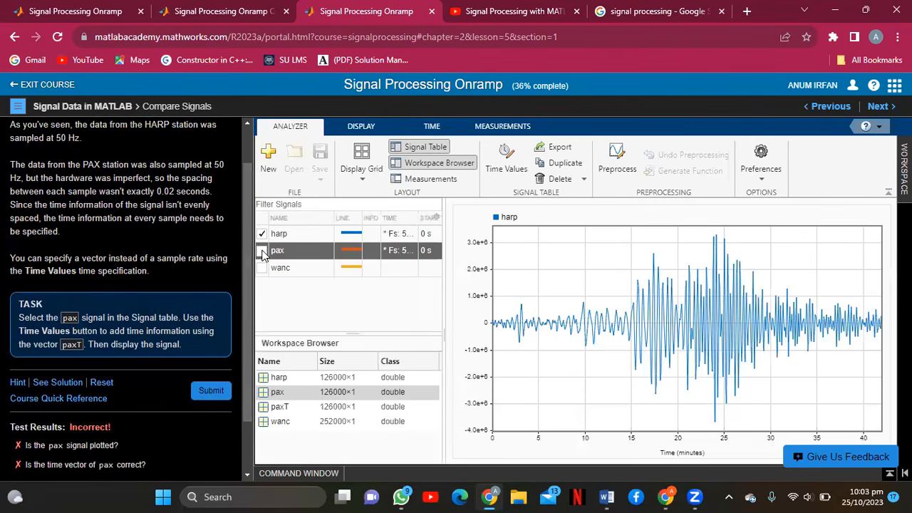
{"action": "left_click", "coordinate": [262, 252]}
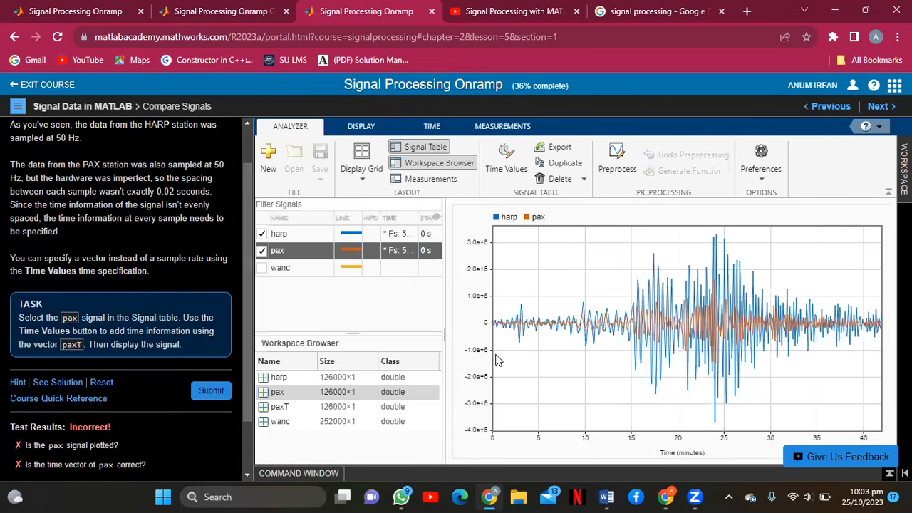
{"action": "left_click", "coordinate": [211, 392]}
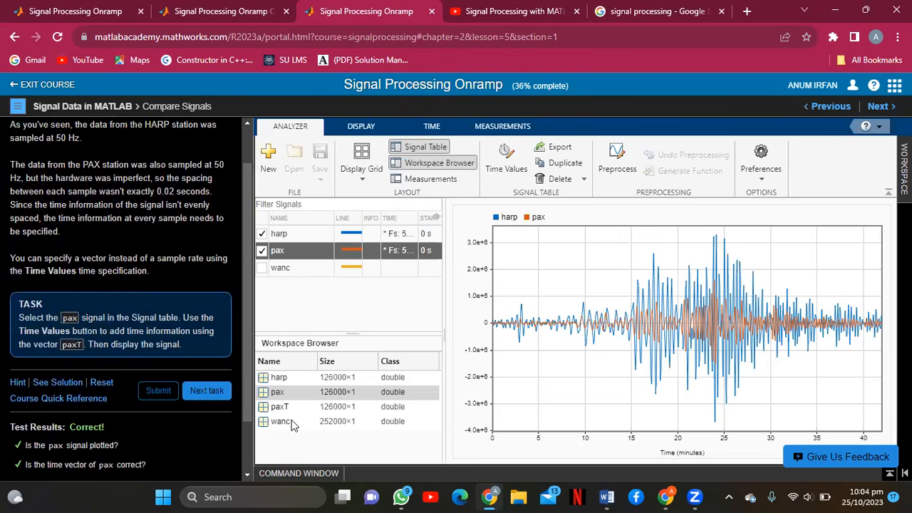
Continue to Task 2 on setting wanc's sample rate to 100 Hz.
{"action": "left_click", "coordinate": [207, 391]}
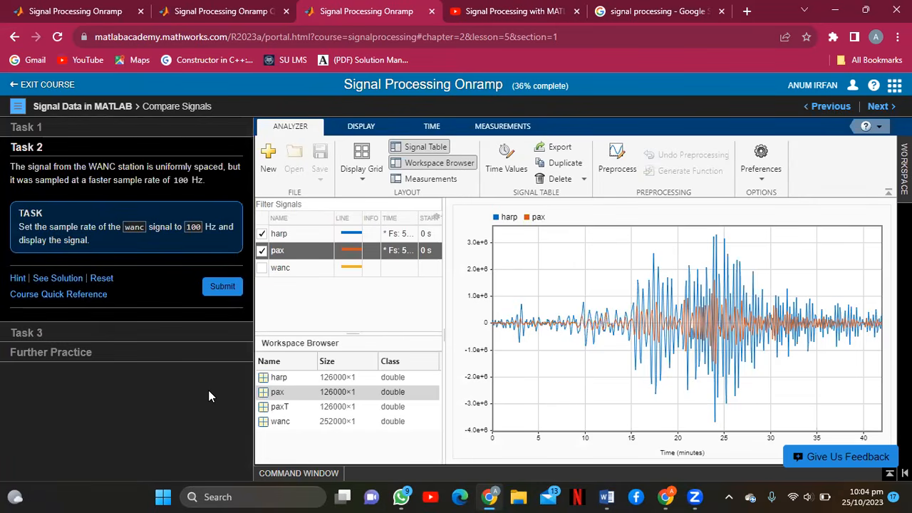
Select wanc and look through its options and the time-limit, display and analyzer settings.
{"action": "left_click", "coordinate": [308, 268]}
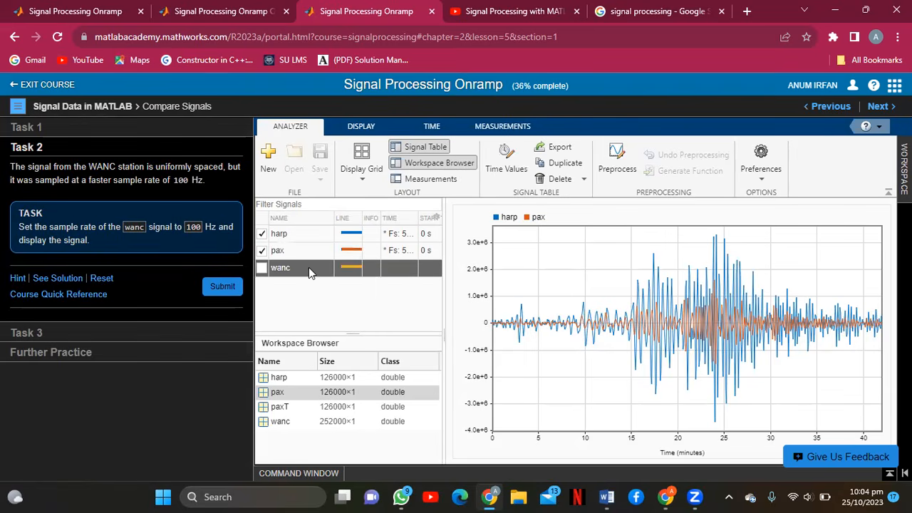
{"action": "right_click", "coordinate": [308, 267]}
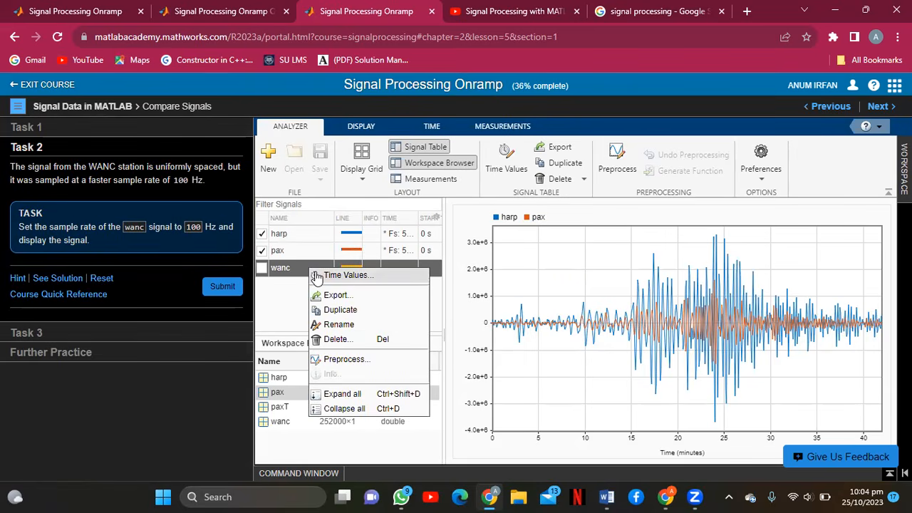
{"action": "left_click", "coordinate": [288, 307]}
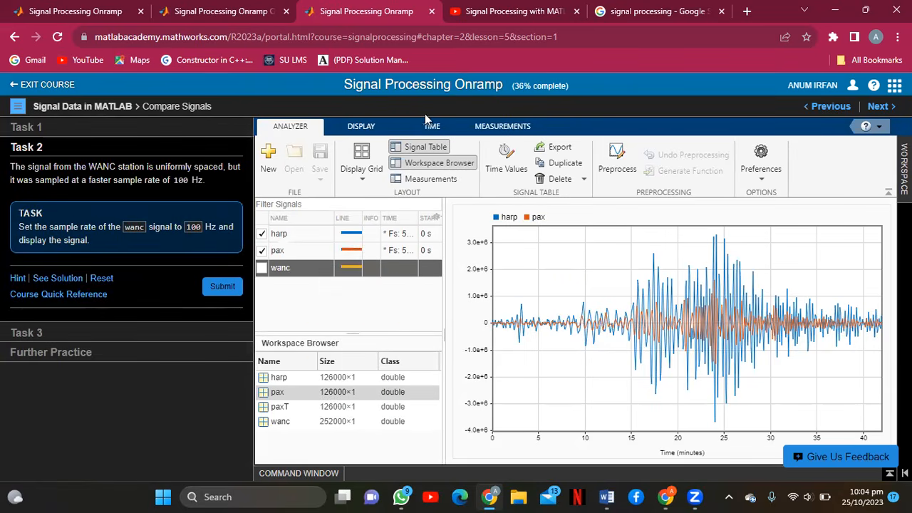
{"action": "left_click", "coordinate": [430, 123]}
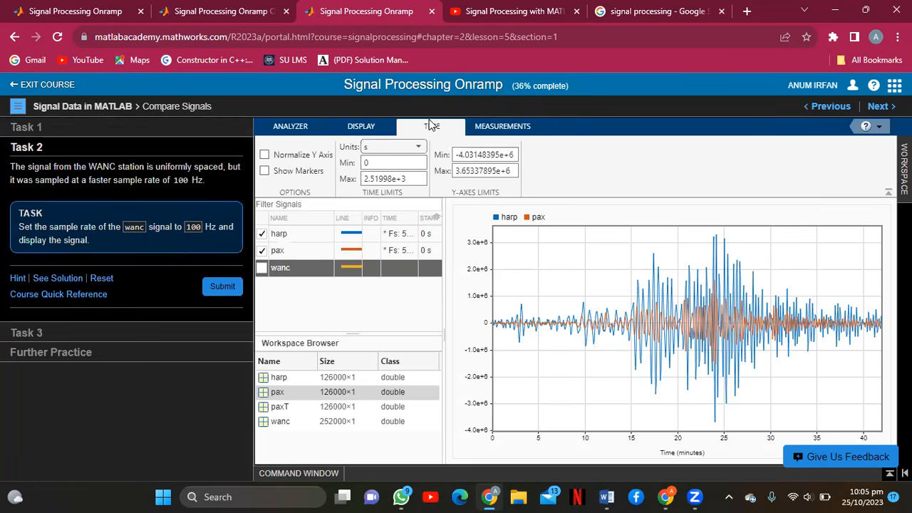
{"action": "left_click", "coordinate": [363, 128]}
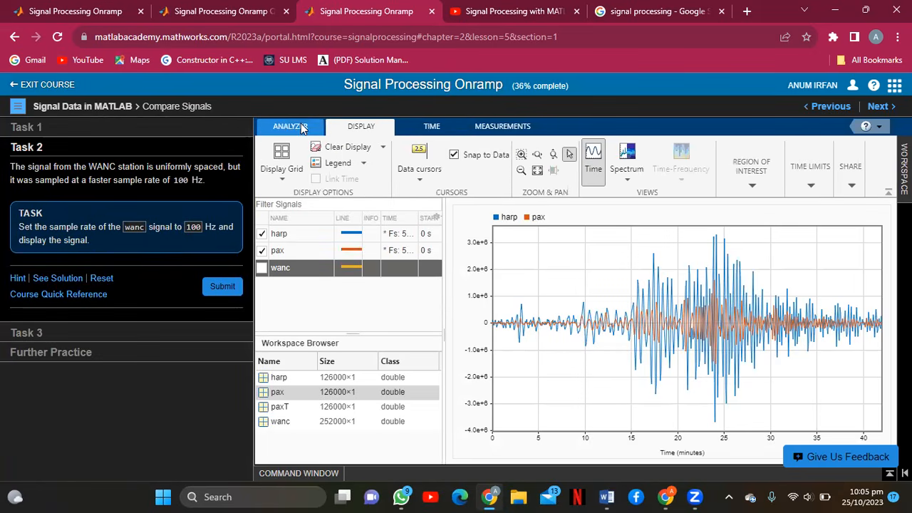
{"action": "left_click", "coordinate": [302, 127]}
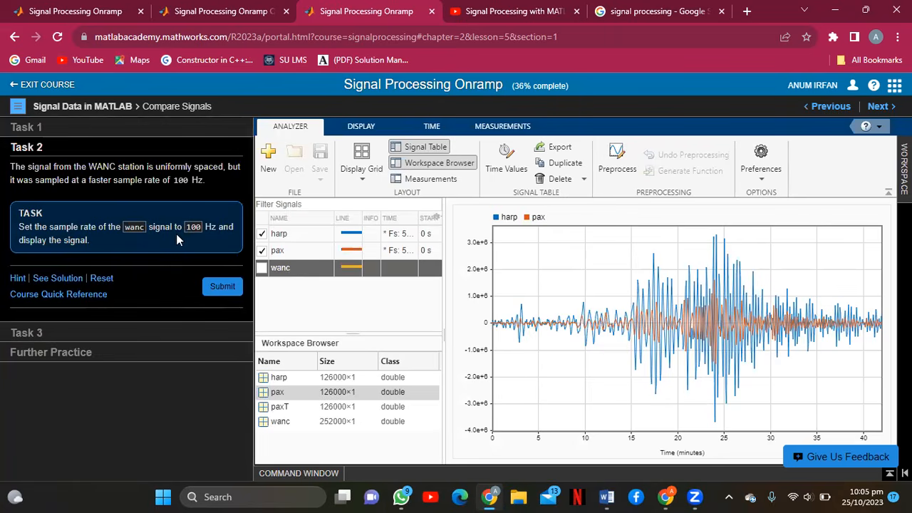
Give wanc a 100 Hz sample rate, tick it for display, and submit Task 2.
{"action": "right_click", "coordinate": [298, 266]}
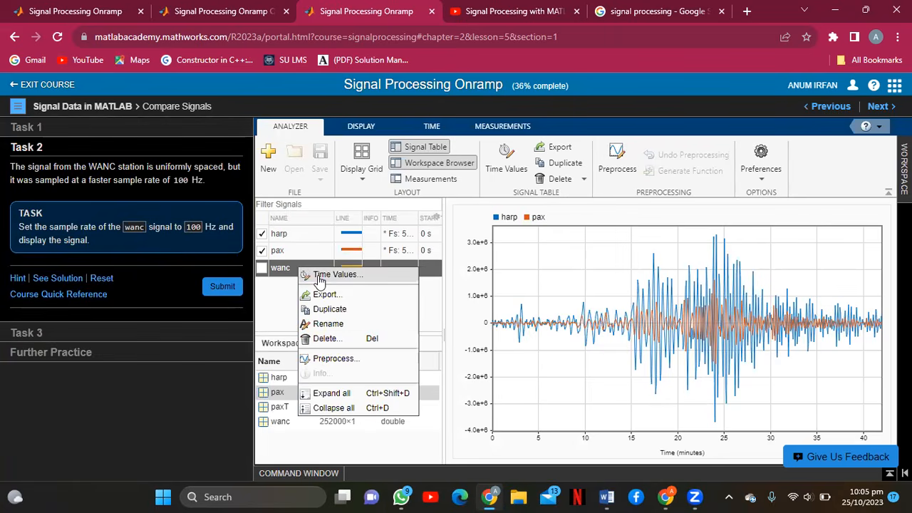
{"action": "left_click", "coordinate": [318, 275]}
{"action": "left_click", "coordinate": [656, 273]}
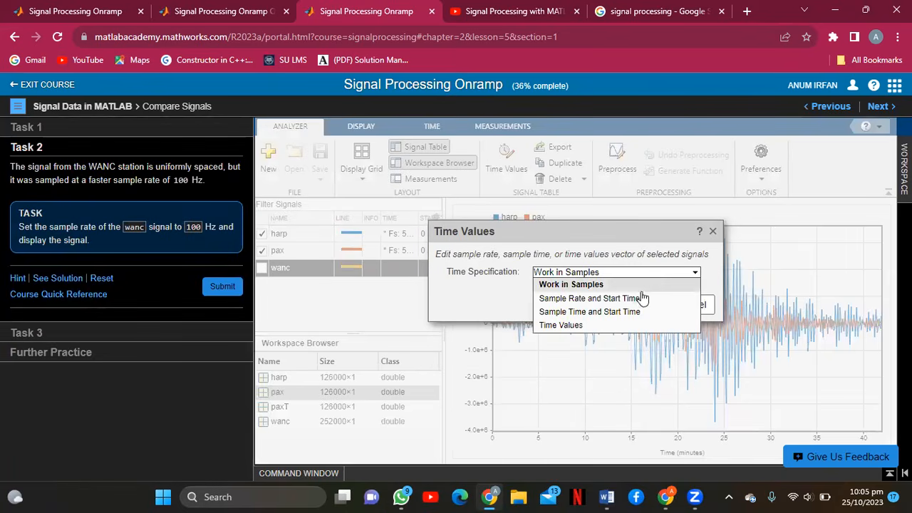
{"action": "left_click", "coordinate": [642, 299]}
{"action": "left_click", "coordinate": [611, 305]}
{"action": "type", "text": "100"}
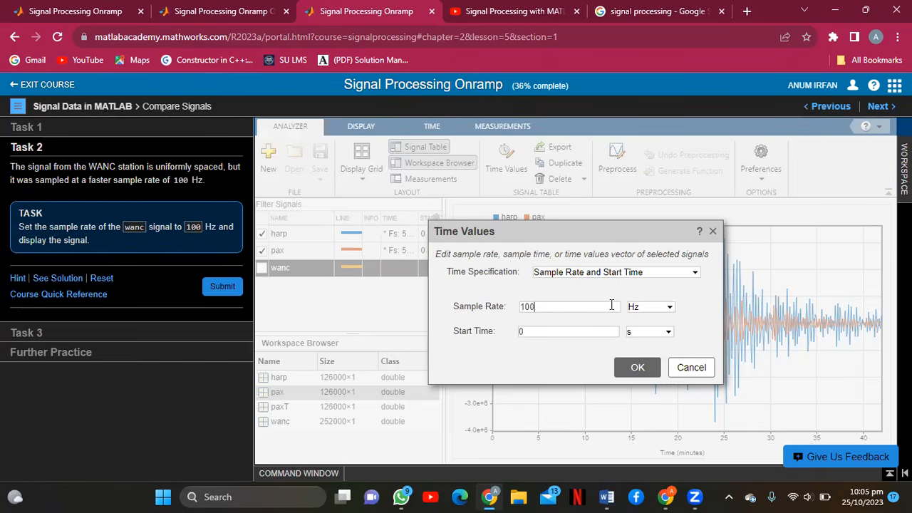
{"action": "left_click", "coordinate": [636, 367]}
{"action": "left_click", "coordinate": [262, 269]}
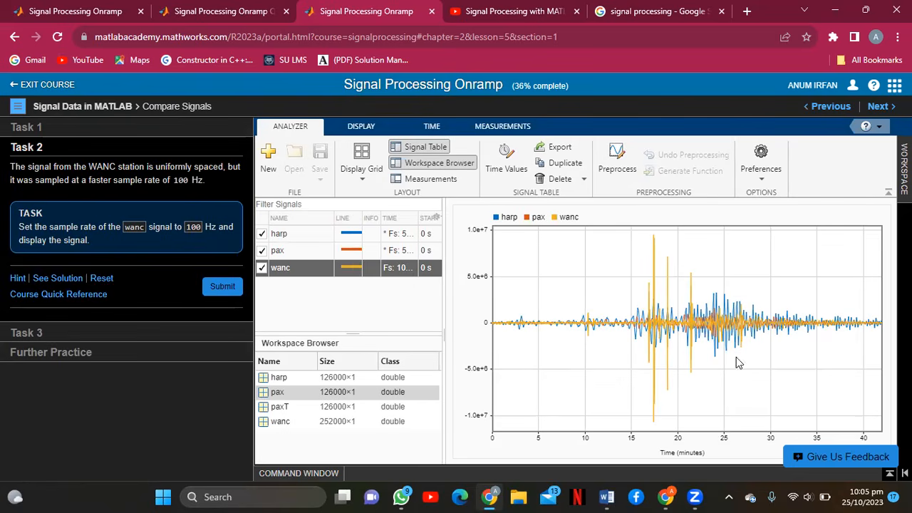
{"action": "left_click", "coordinate": [233, 288]}
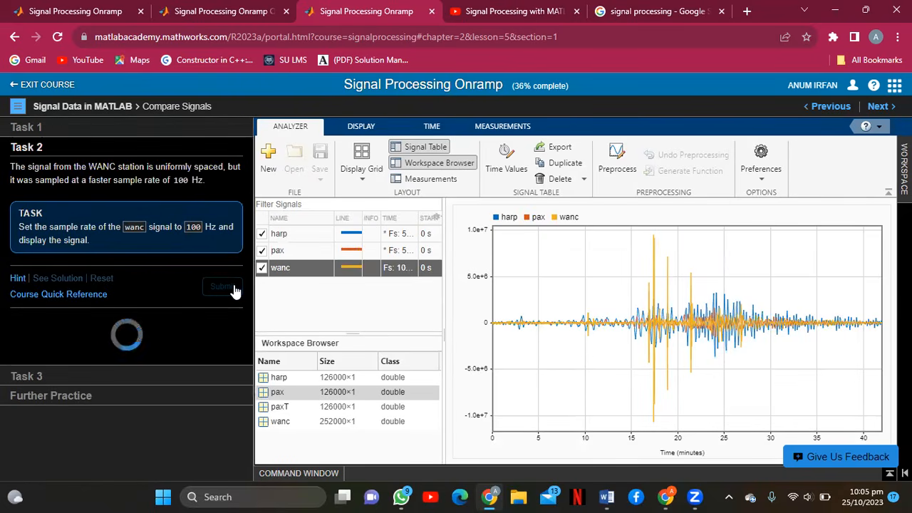
Move on to Task 3 and switch the display to show the signals' power spectra.
{"action": "left_click", "coordinate": [232, 288]}
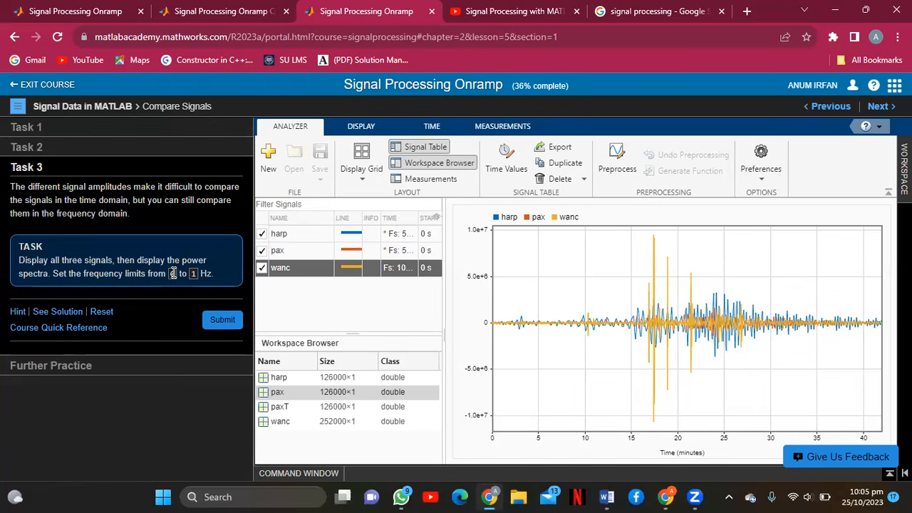
{"action": "left_click", "coordinate": [577, 284]}
{"action": "left_click", "coordinate": [629, 153]}
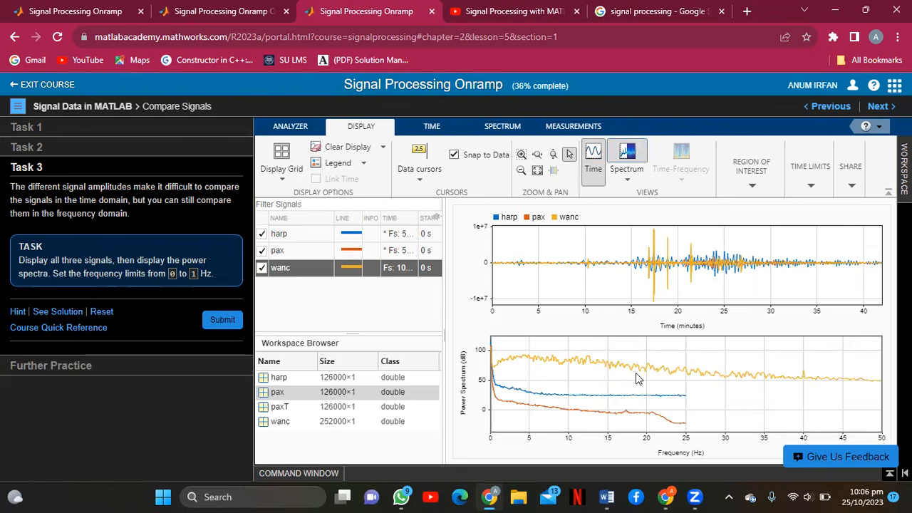
Set the spectrum's maximum frequency limit to 1 Hz.
{"action": "left_click", "coordinate": [440, 132]}
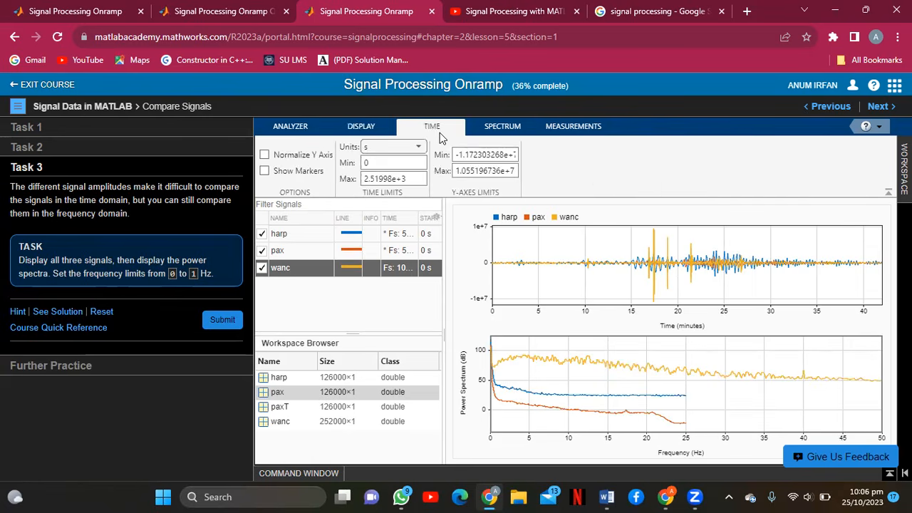
{"action": "left_click", "coordinate": [507, 127]}
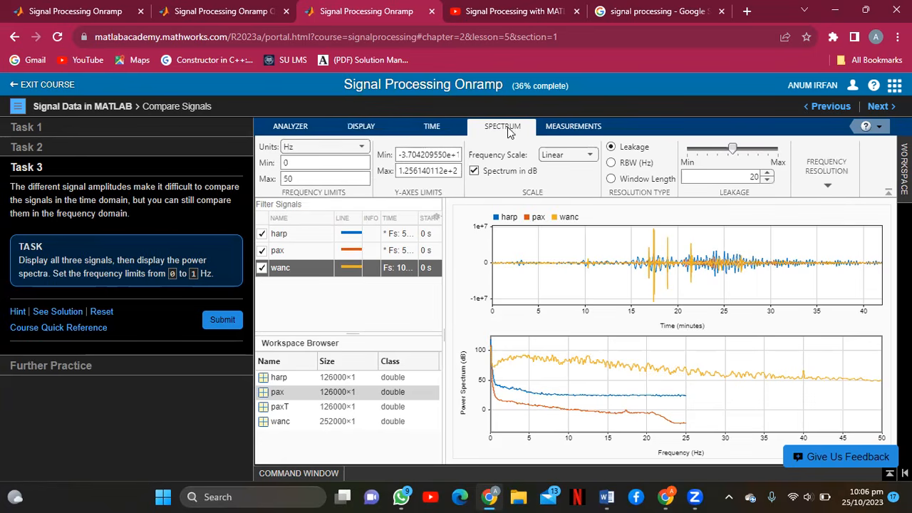
{"action": "left_click", "coordinate": [303, 178]}
{"action": "key", "text": "BackSpace"}
{"action": "key", "text": "BackSpace"}
{"action": "type", "text": "1"}
Submit Task 3, then continue through Further Practice to the next lesson.
{"action": "left_click", "coordinate": [222, 319]}
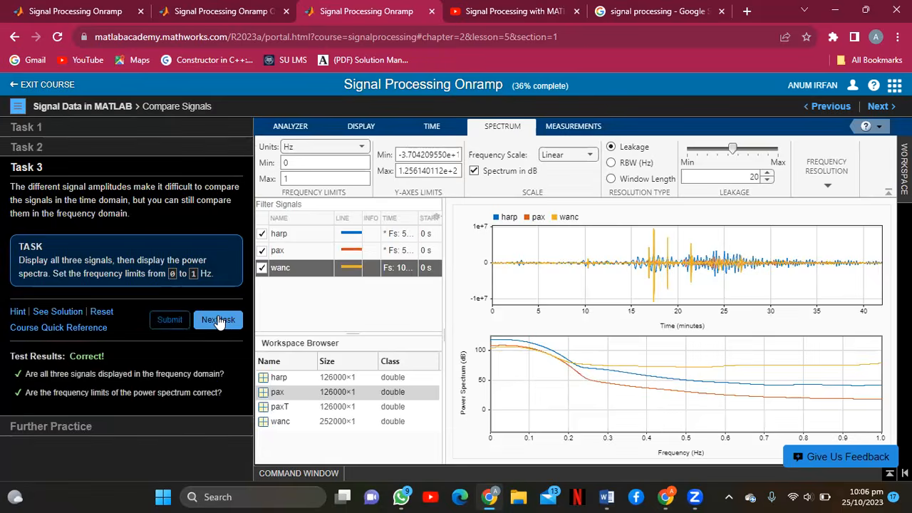
{"action": "left_click", "coordinate": [219, 320]}
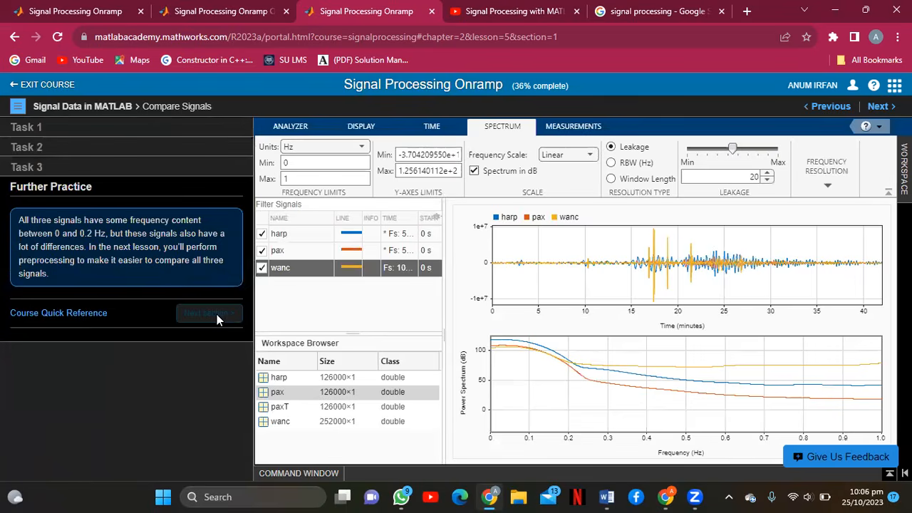
{"action": "left_click", "coordinate": [217, 314]}
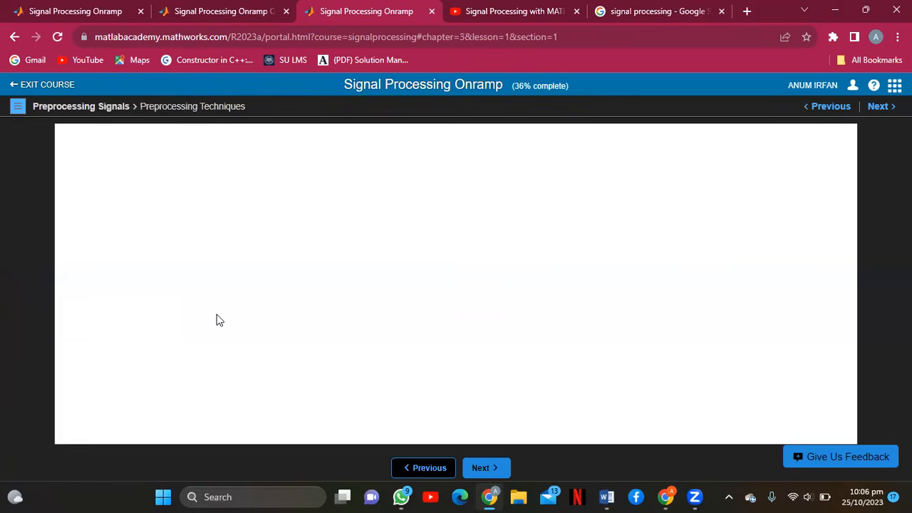
Advance to the Resample Signals lesson.
{"action": "left_click", "coordinate": [877, 106]}
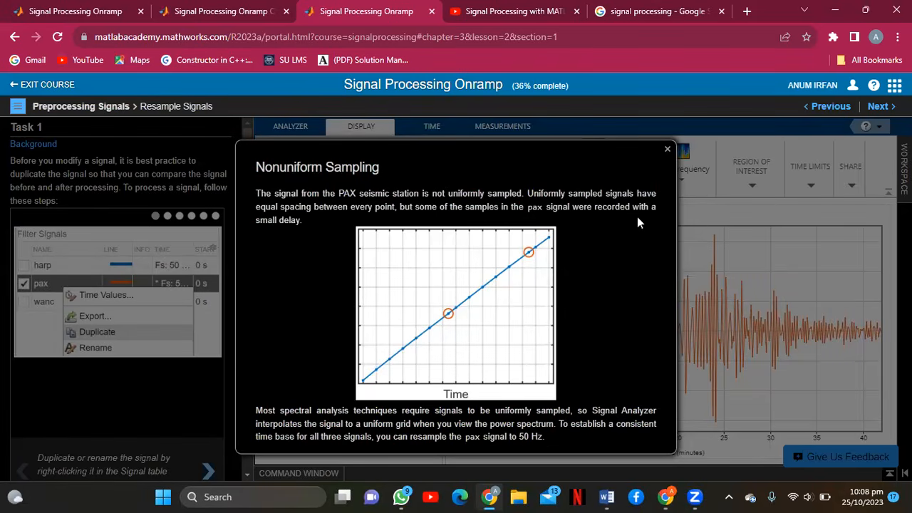
Close the Nonuniform Sampling explanation and step the tutorial slides to the preprocessing step, reading the task.
{"action": "left_click", "coordinate": [668, 148]}
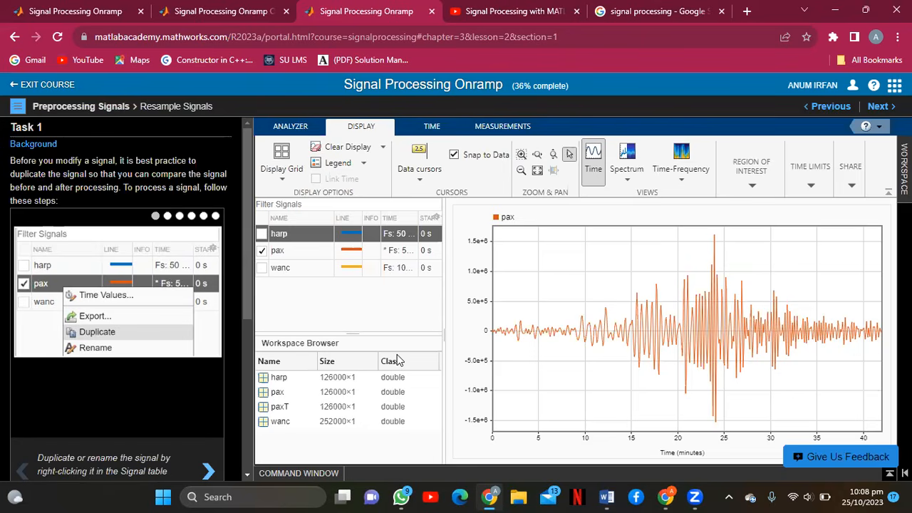
{"action": "left_click", "coordinate": [207, 471]}
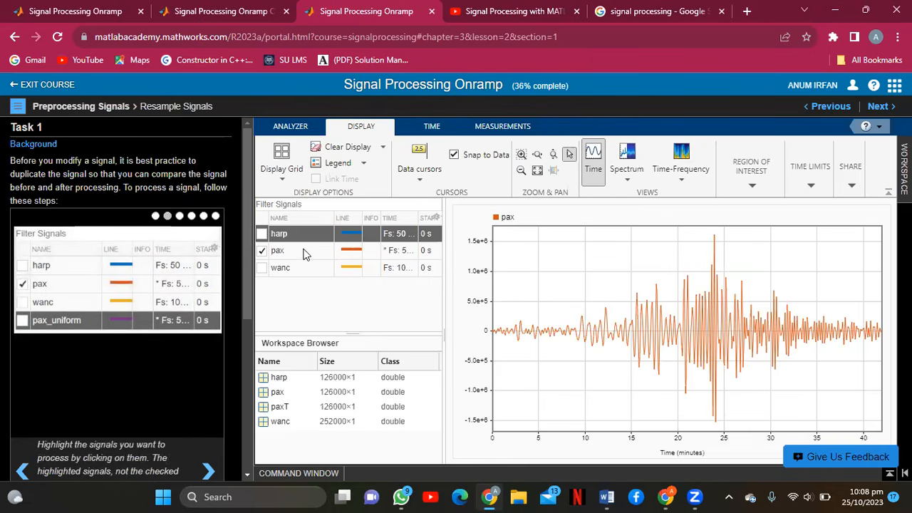
{"action": "left_click_drag", "start_coordinate": [246, 252], "coordinate": [247, 296]}
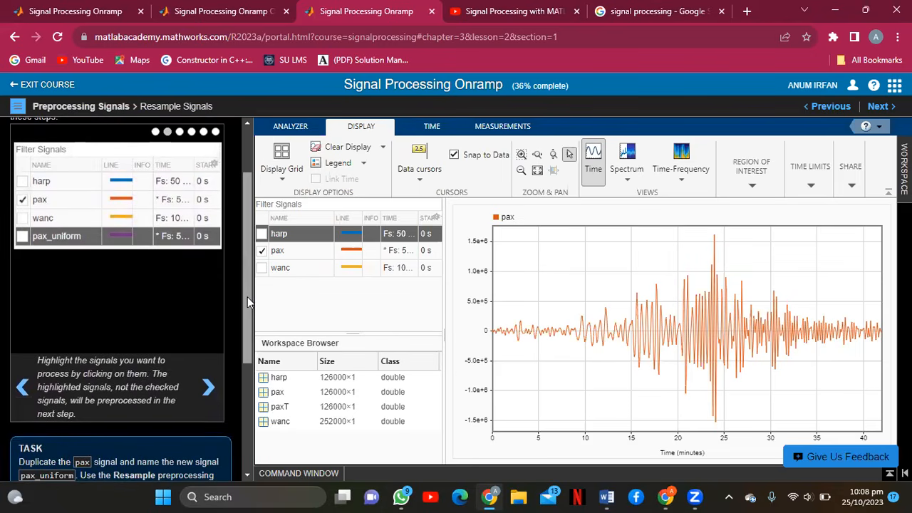
{"action": "left_click_drag", "start_coordinate": [248, 296], "coordinate": [251, 326]}
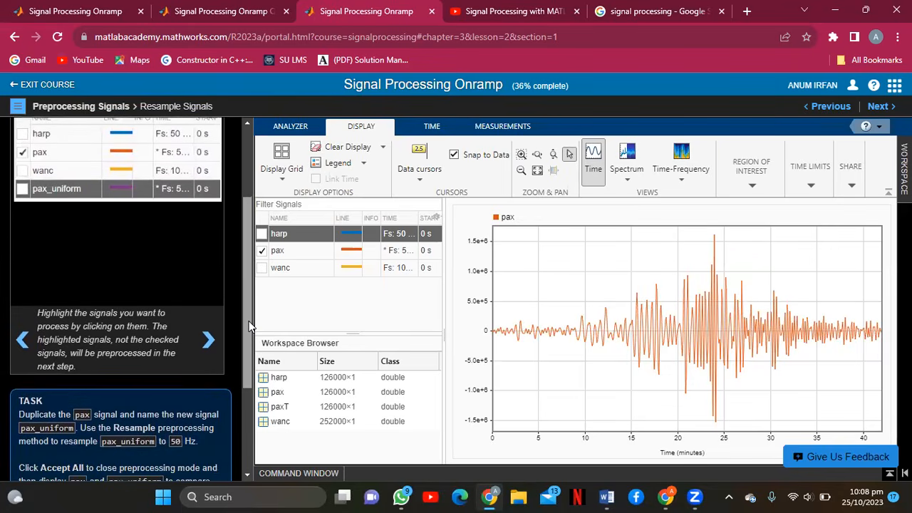
{"action": "left_click", "coordinate": [208, 341]}
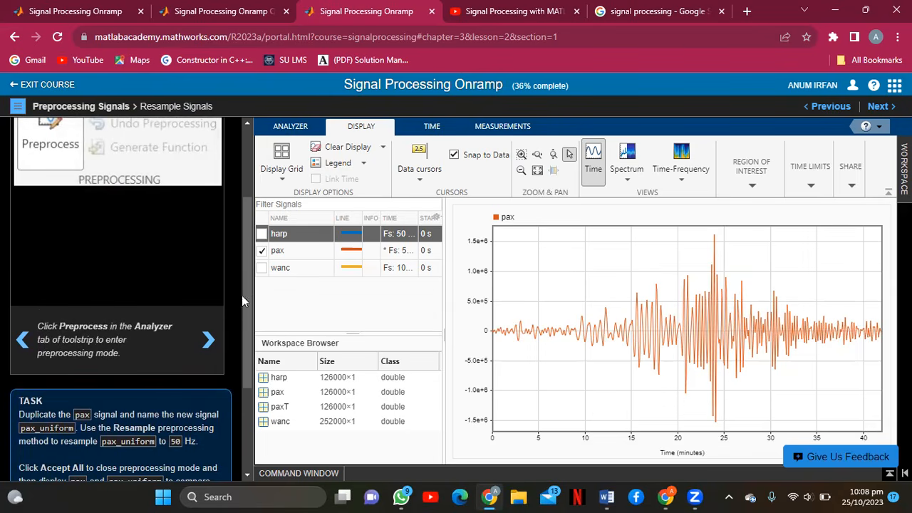
{"action": "left_click_drag", "start_coordinate": [245, 290], "coordinate": [246, 349]}
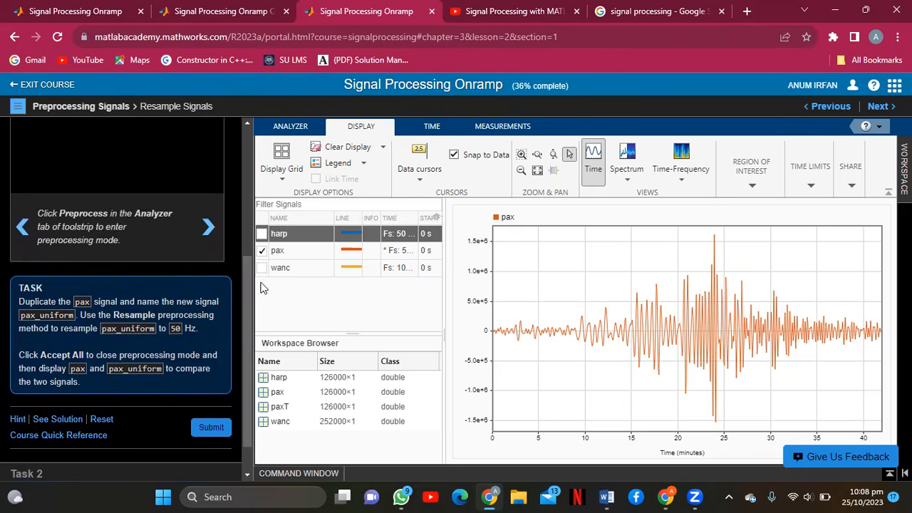
Duplicate the pax signal as pax_Copy and attempt to rename it pax_uniform.
{"action": "right_click", "coordinate": [287, 252]}
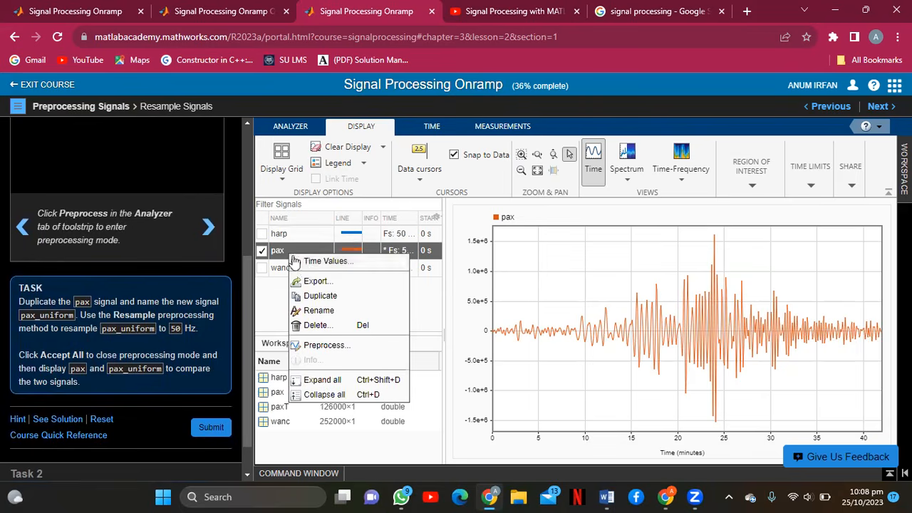
{"action": "left_click", "coordinate": [320, 296]}
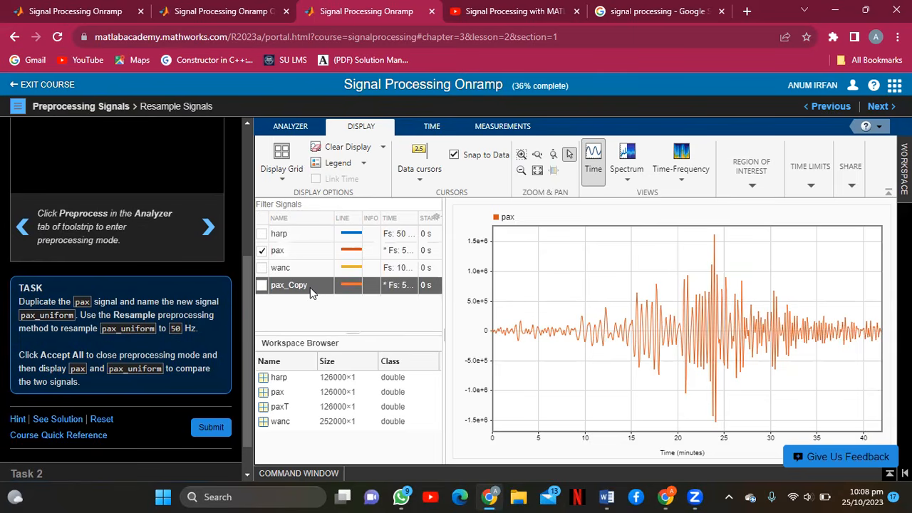
{"action": "right_click", "coordinate": [311, 289]}
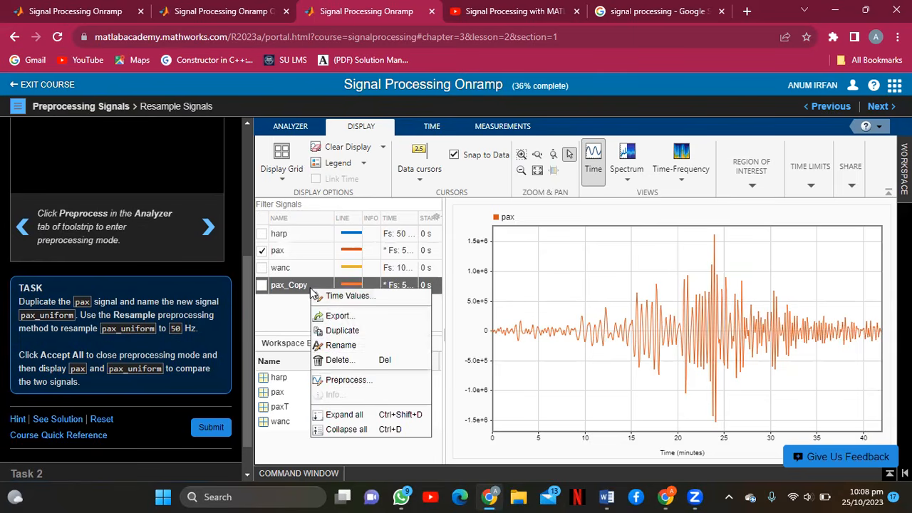
{"action": "left_click", "coordinate": [330, 347]}
{"action": "type", "text": "pax"}
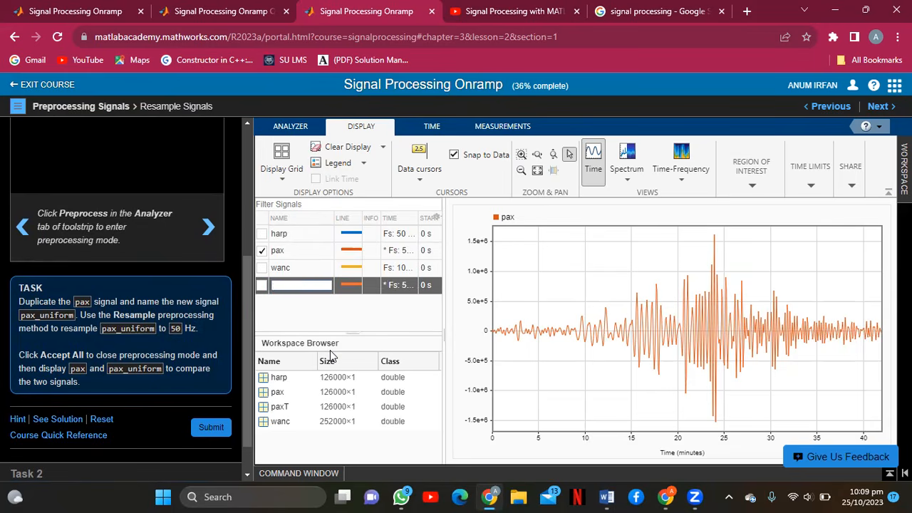
{"action": "type", "text": "_uniform"}
{"action": "right_click", "coordinate": [373, 289]}
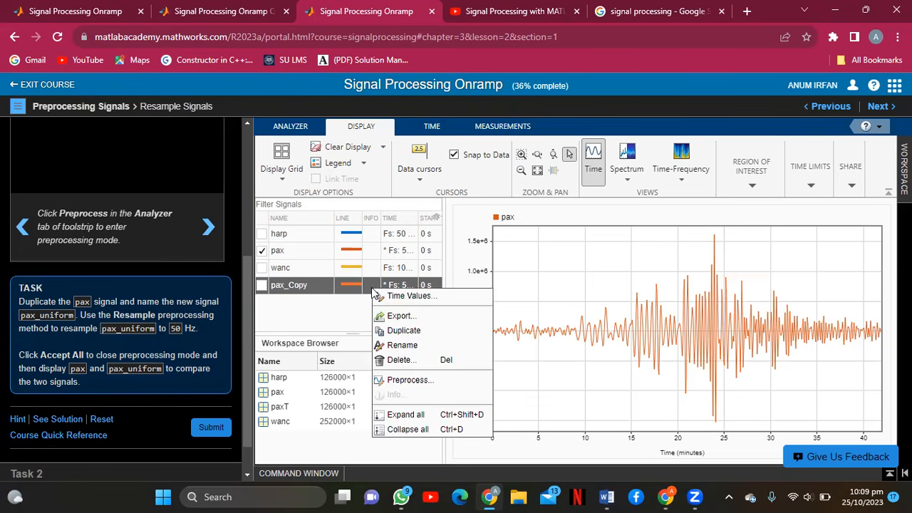
Resample pax_Copy to 50 Hz with the Resample preprocessing function and accept the changes.
{"action": "left_click", "coordinate": [405, 381]}
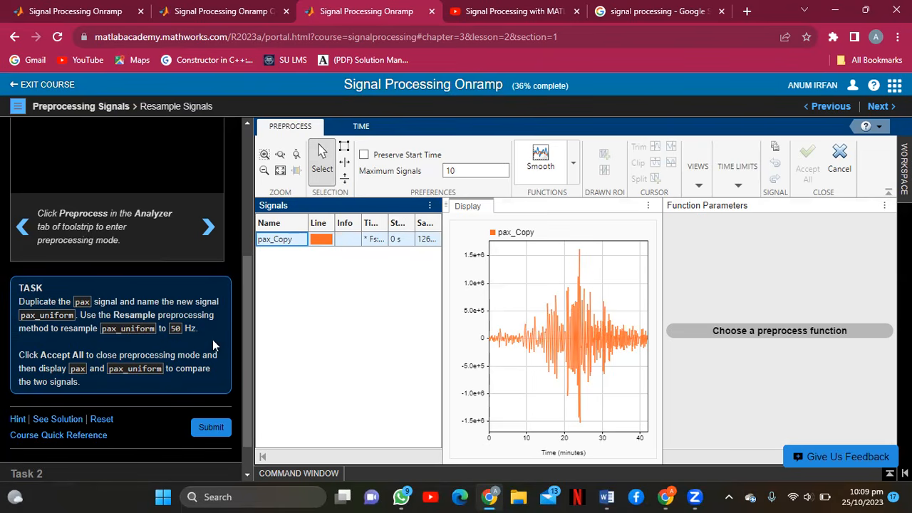
{"action": "left_click", "coordinate": [571, 165]}
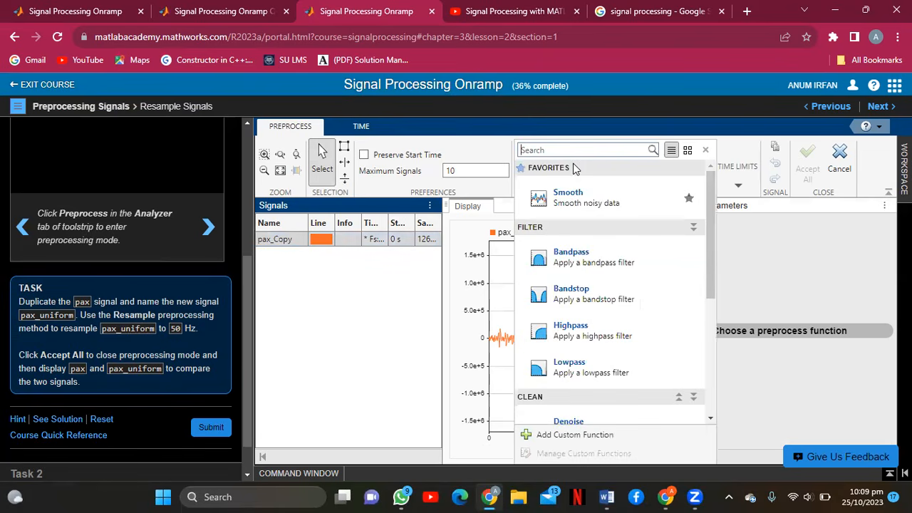
{"action": "type", "text": "Resam"}
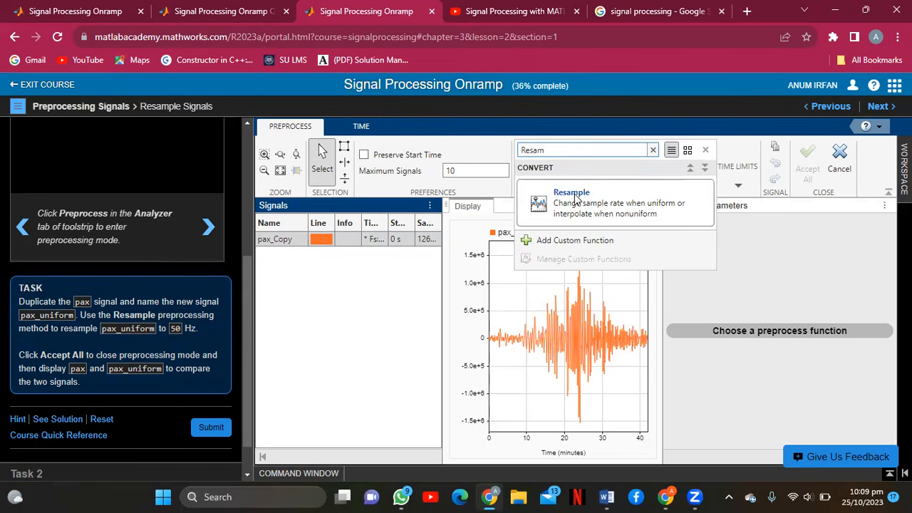
{"action": "left_click", "coordinate": [577, 200]}
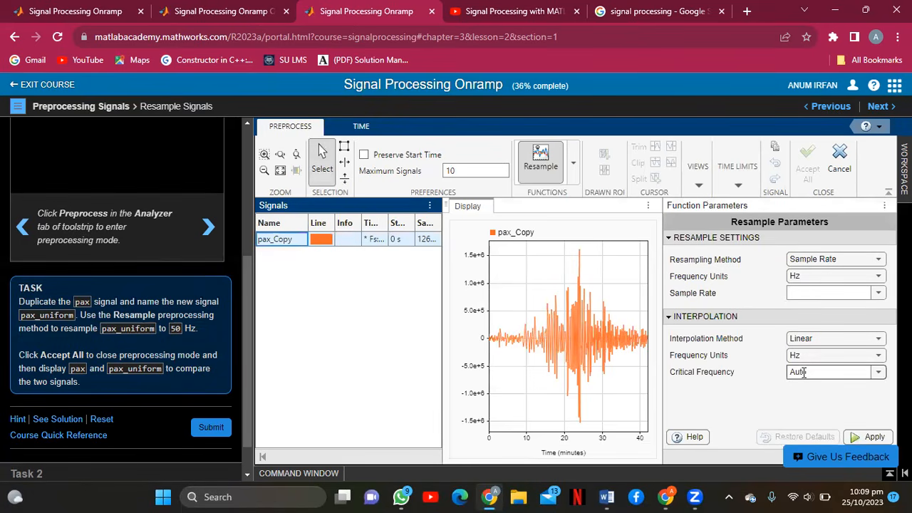
{"action": "left_click", "coordinate": [796, 292]}
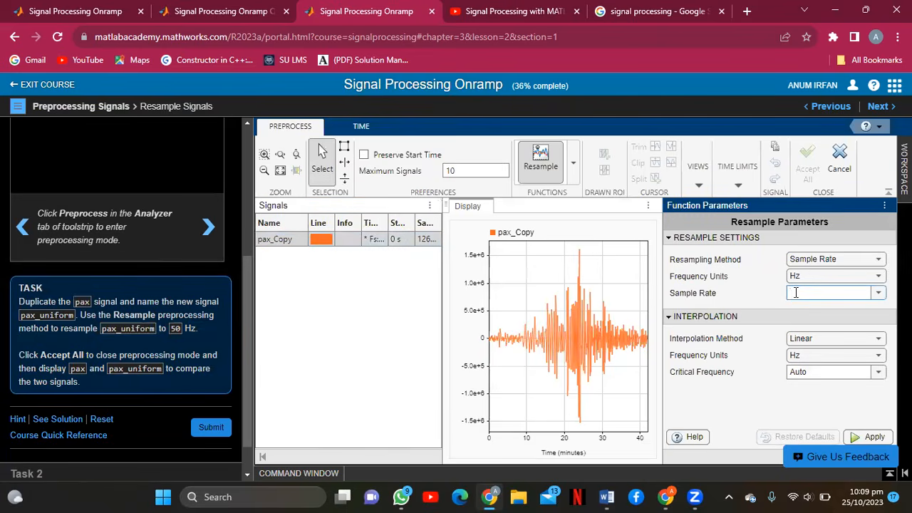
{"action": "type", "text": "50"}
{"action": "left_click", "coordinate": [861, 437]}
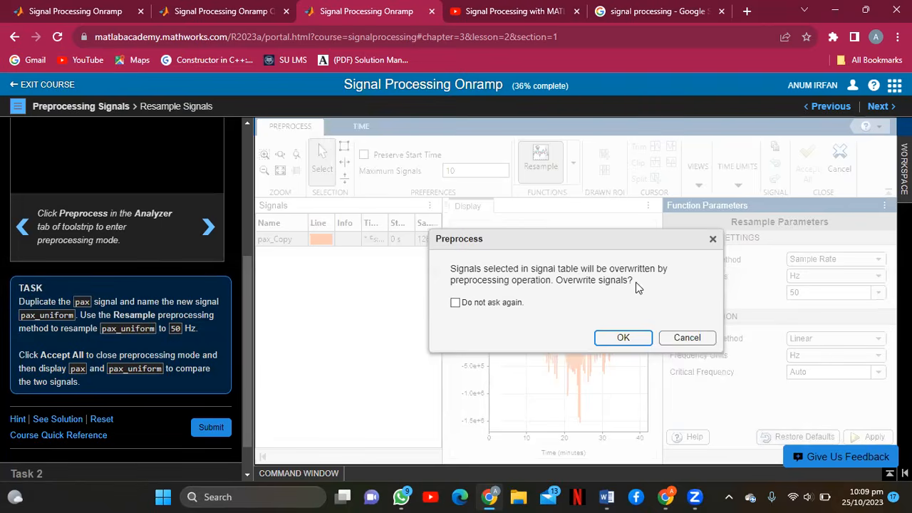
{"action": "left_click", "coordinate": [622, 337]}
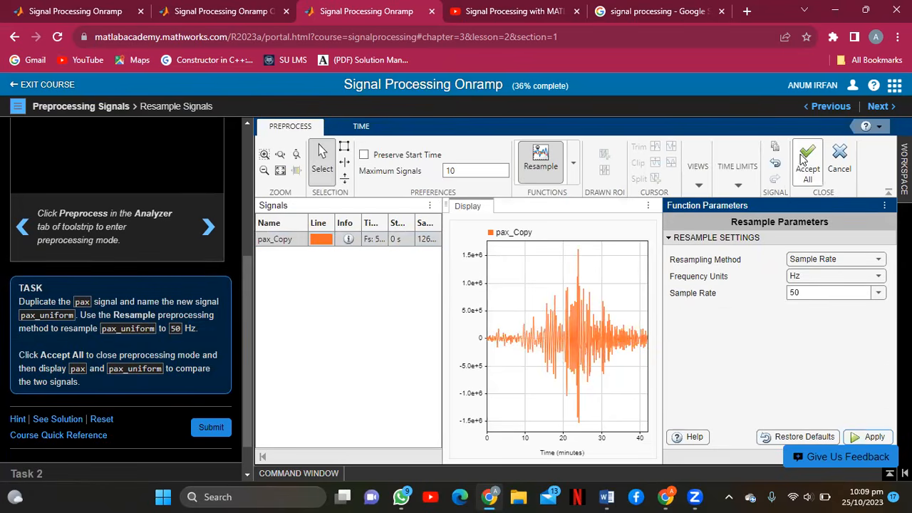
{"action": "left_click", "coordinate": [803, 163]}
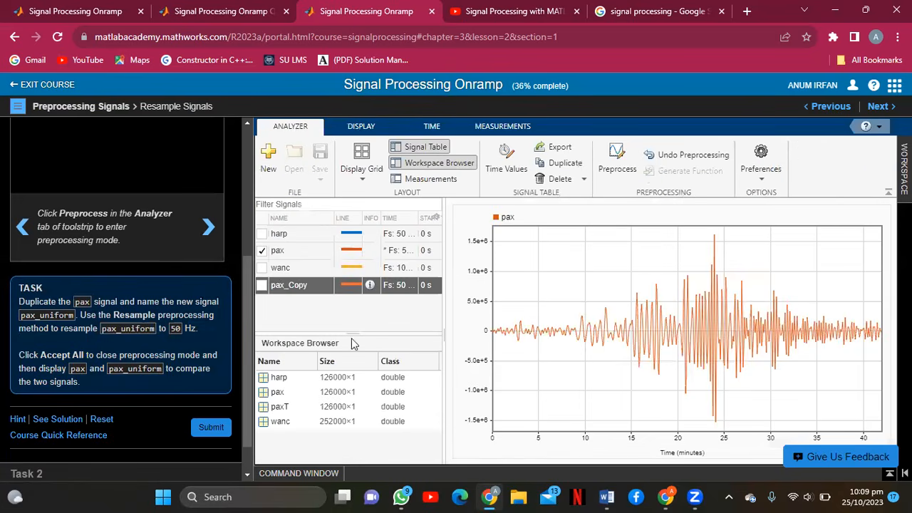
Plot pax_Copy alongside pax and submit the task, which comes back incorrect.
{"action": "left_click", "coordinate": [263, 286]}
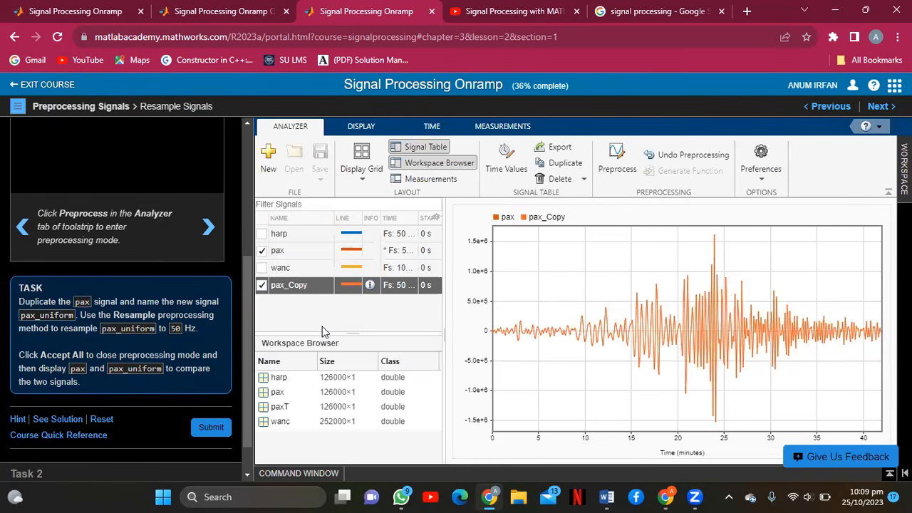
{"action": "left_click", "coordinate": [208, 430]}
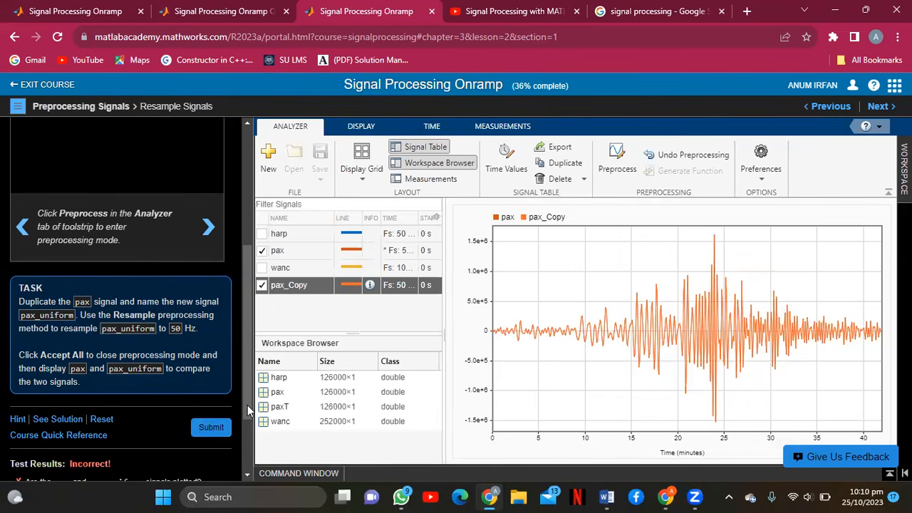
{"action": "scroll", "coordinate": [248, 426], "scroll_direction": "down", "scroll_amount": 2}
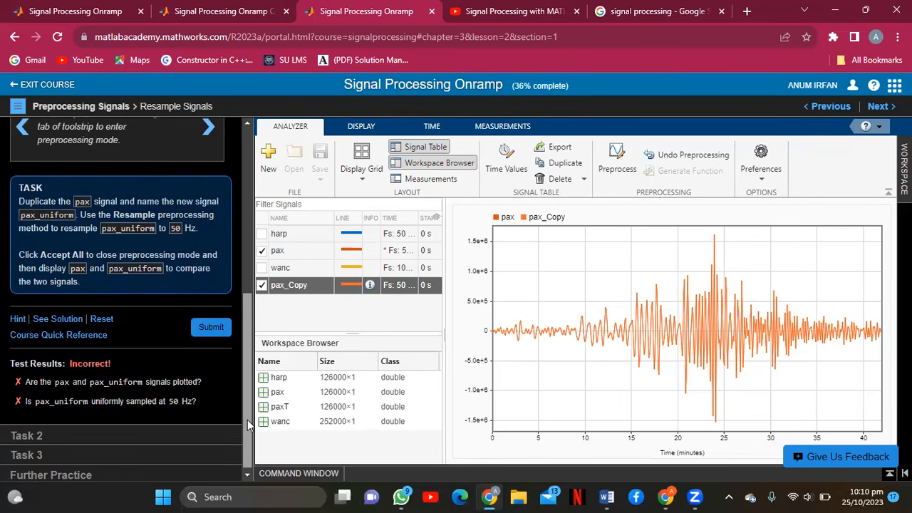
{"action": "scroll", "coordinate": [247, 425], "scroll_direction": "up", "scroll_amount": 2}
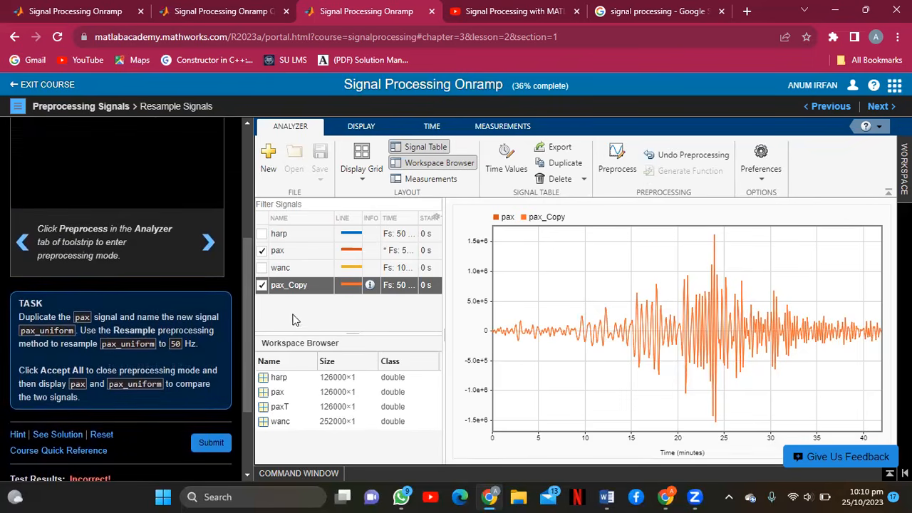
Rename the resampled copy to pax_uniform, resubmit so it passes, and go on to Task 2.
{"action": "right_click", "coordinate": [296, 289]}
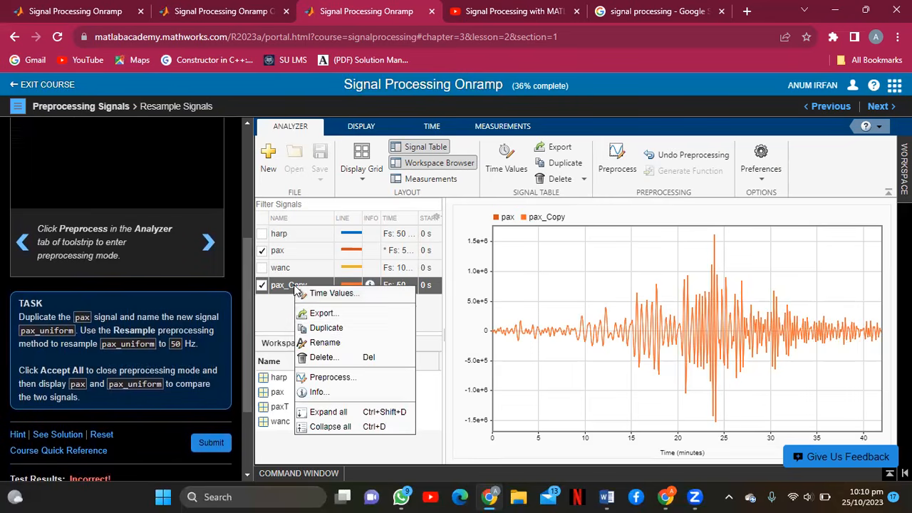
{"action": "left_click", "coordinate": [321, 342]}
{"action": "key", "text": "BackSpace"}
{"action": "type", "text": "pax_"}
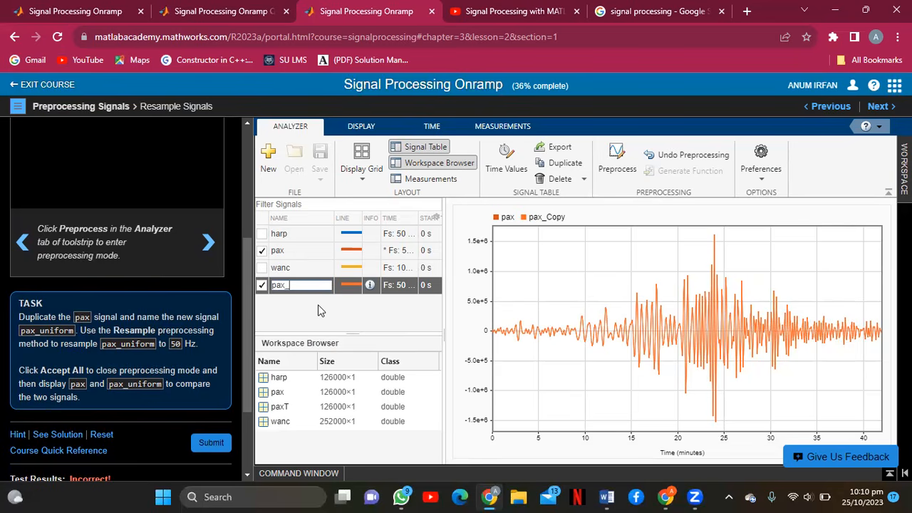
{"action": "type", "text": "uniform"}
{"action": "left_click", "coordinate": [212, 448]}
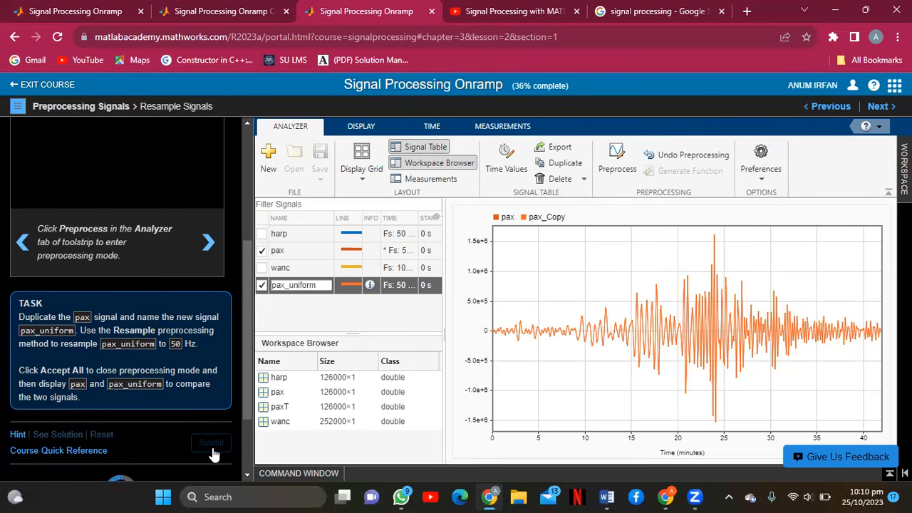
{"action": "left_click_drag", "start_coordinate": [248, 404], "coordinate": [246, 442]}
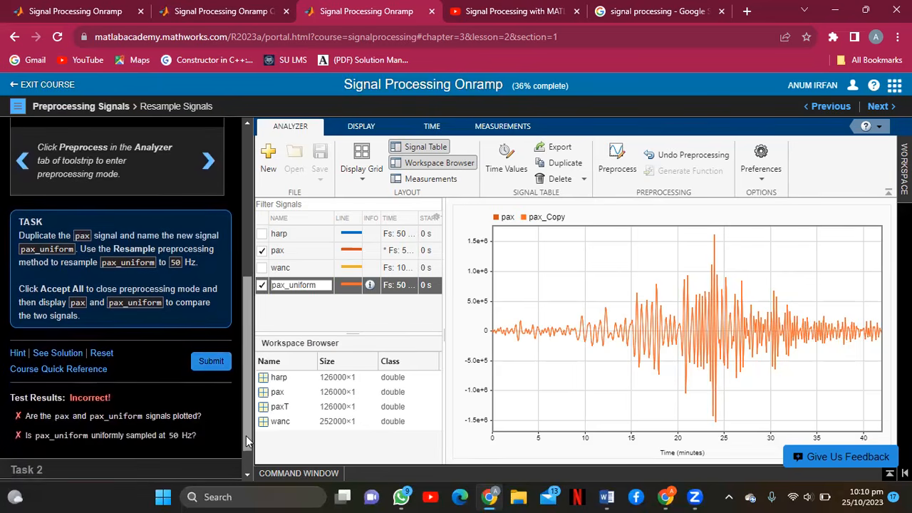
{"action": "left_click", "coordinate": [342, 317]}
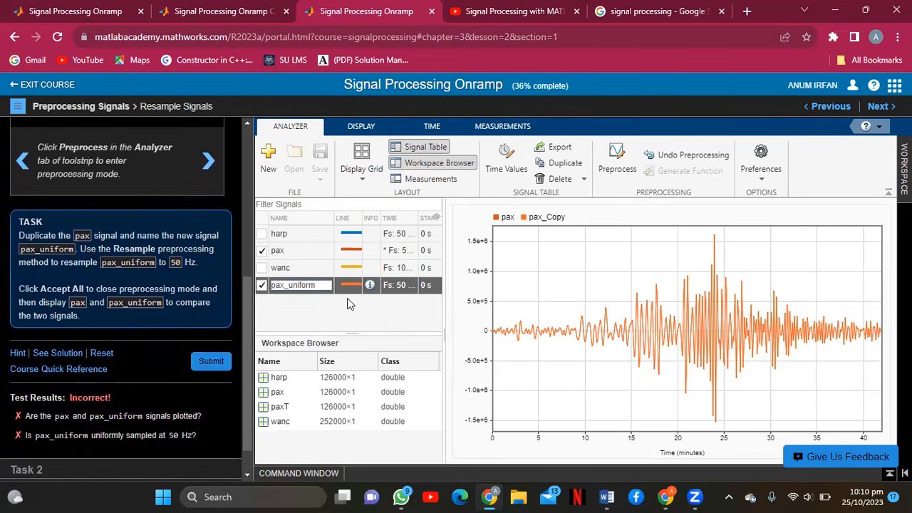
{"action": "left_click", "coordinate": [220, 363]}
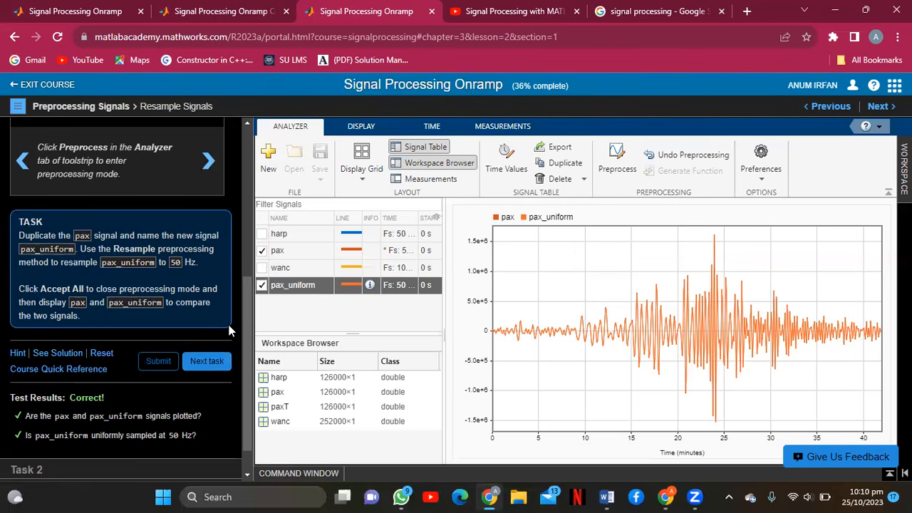
{"action": "left_click", "coordinate": [207, 362]}
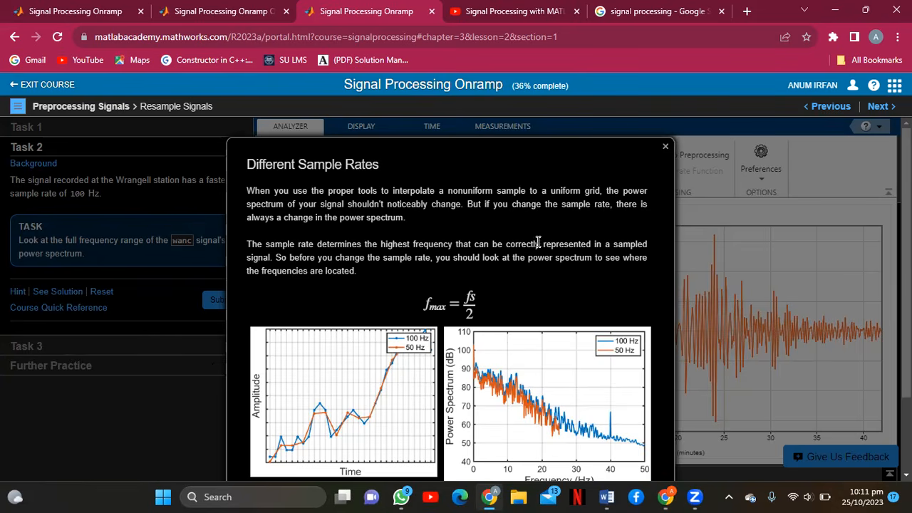
Close the sample-rate explanation and confirm wanc's sample rate stays at 100 Hz.
{"action": "left_click", "coordinate": [665, 147]}
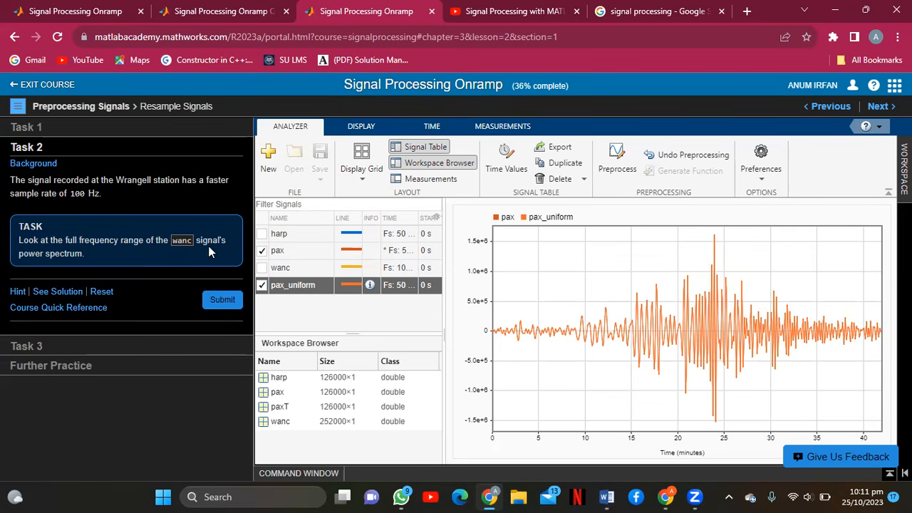
{"action": "right_click", "coordinate": [308, 267]}
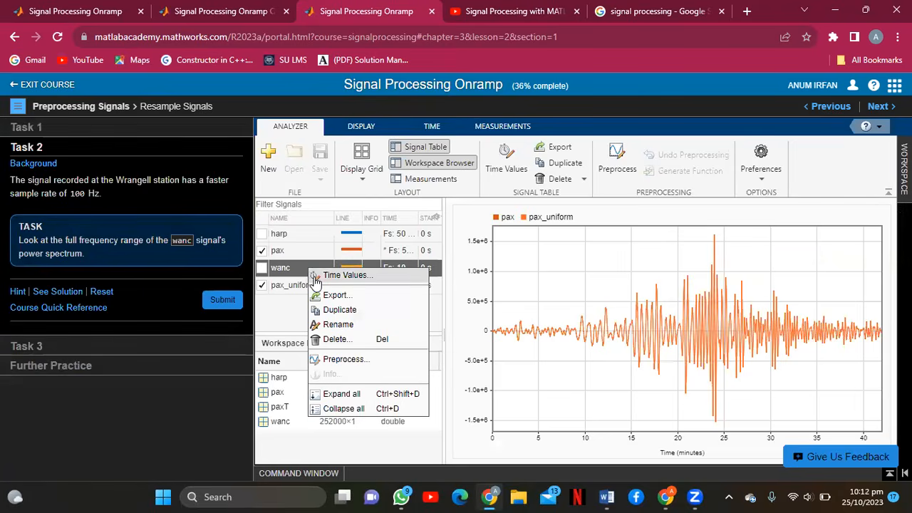
{"action": "left_click", "coordinate": [316, 277]}
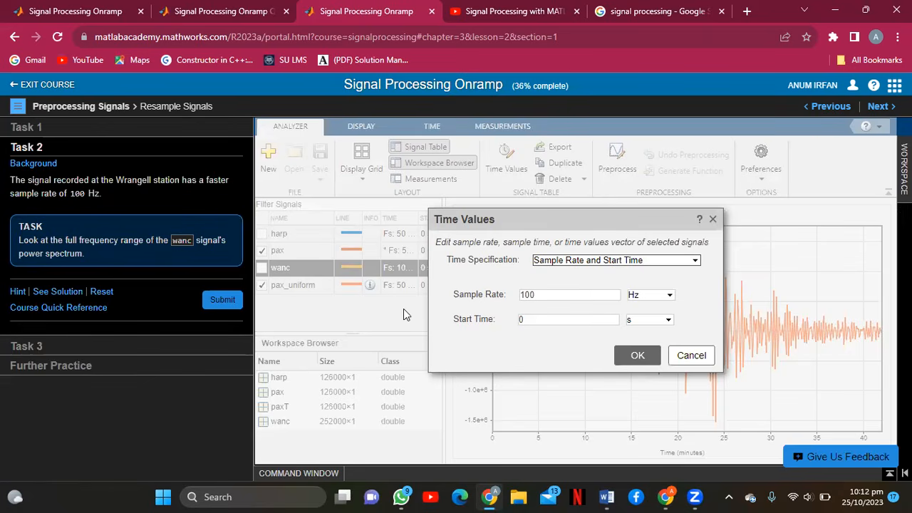
{"action": "left_click", "coordinate": [623, 356]}
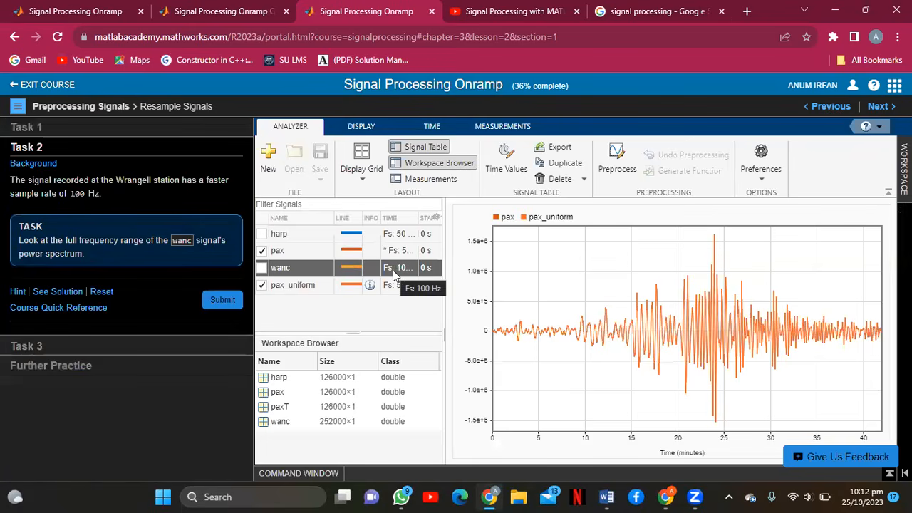
Plot wanc together with pax and pax_uniform in the analyzer.
{"action": "left_click", "coordinate": [262, 267]}
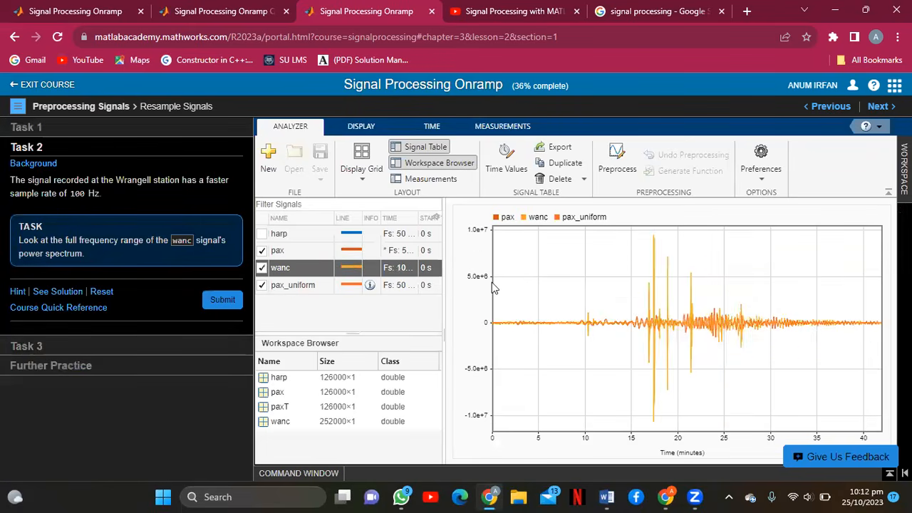
{"action": "left_click", "coordinate": [436, 127]}
{"action": "left_click", "coordinate": [360, 128]}
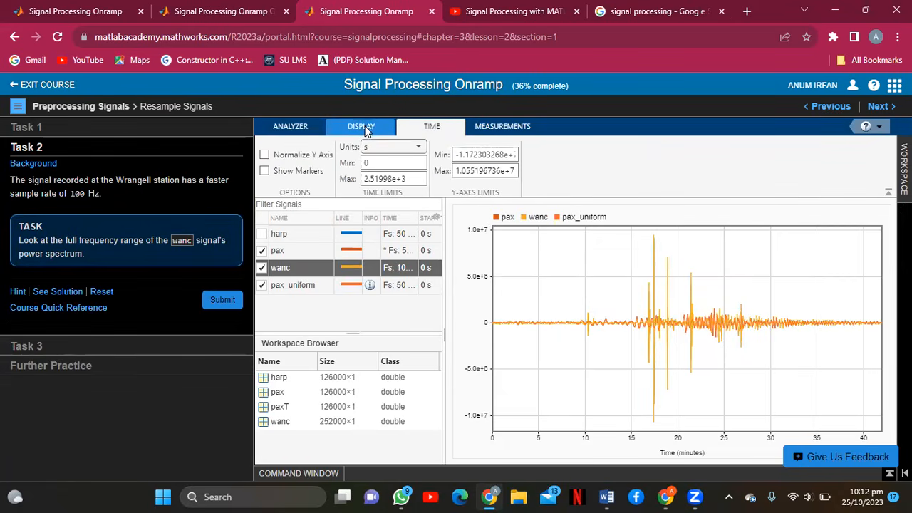
{"action": "left_click", "coordinate": [310, 132]}
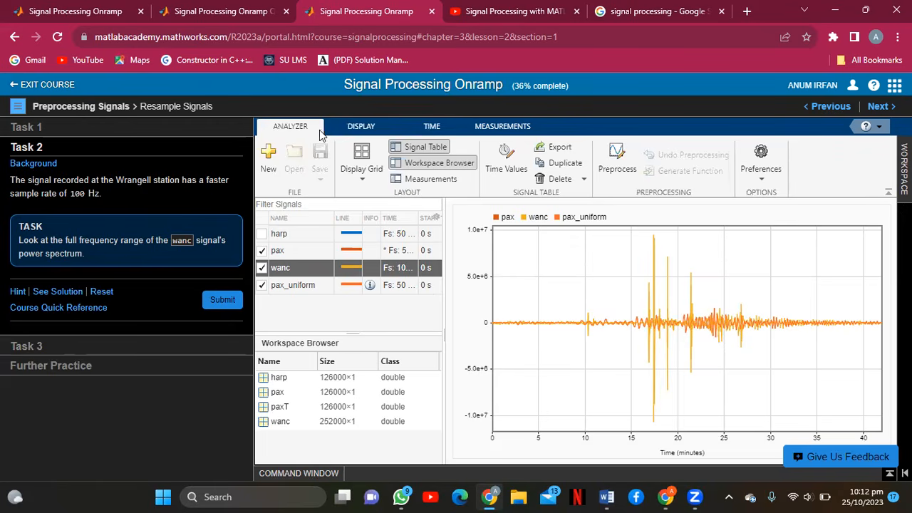
Submit Task 2, which returns Incorrect, and add a power spectrum pane of wanc and pax.
{"action": "left_click", "coordinate": [235, 299]}
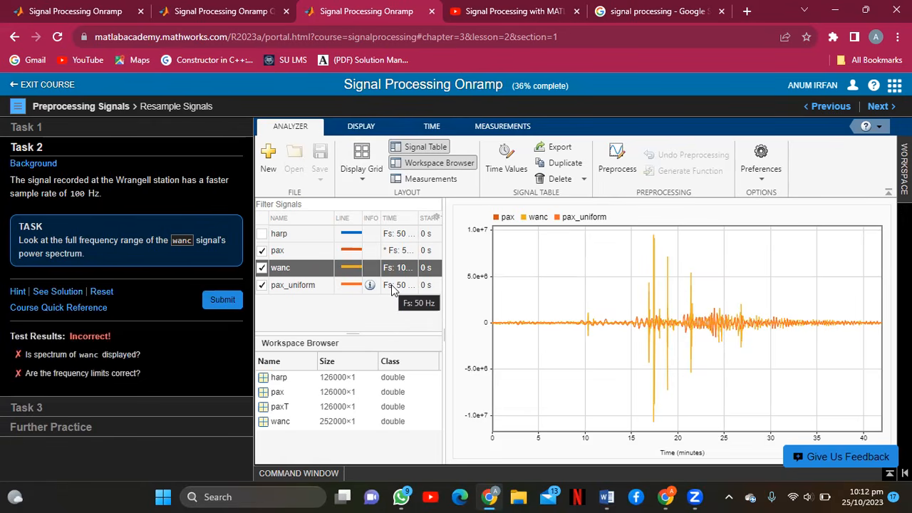
{"action": "left_click", "coordinate": [581, 285]}
{"action": "left_click", "coordinate": [639, 155]}
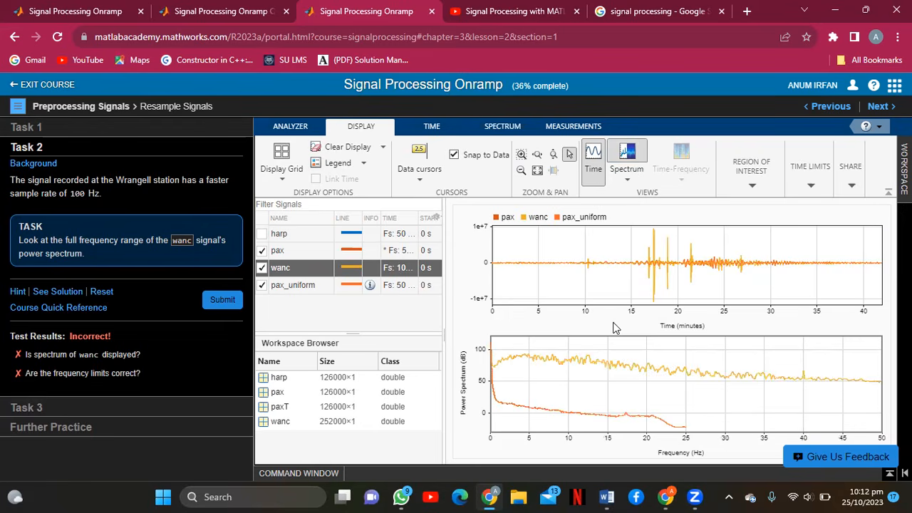
Resubmit Task 2 with wanc's 0–50 Hz spectrum shown so it passes, then advance to Task 3.
{"action": "left_click", "coordinate": [227, 303]}
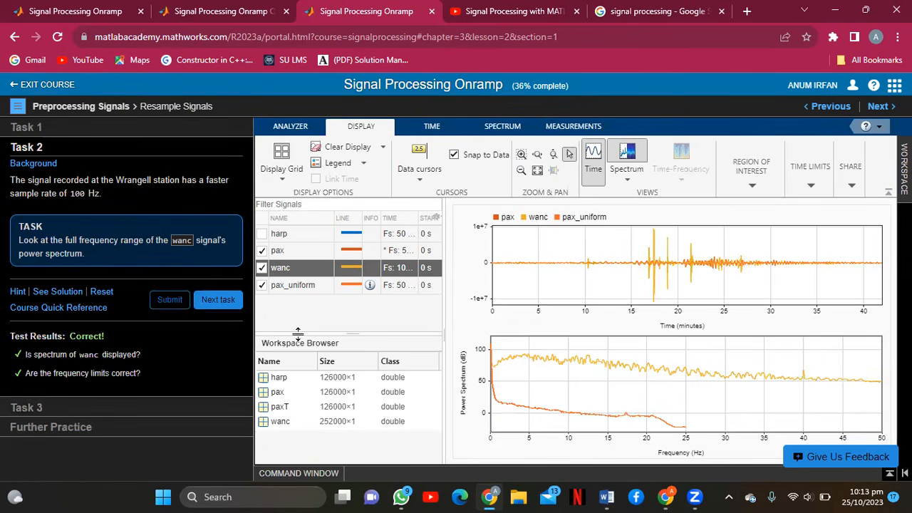
{"action": "left_click", "coordinate": [217, 300]}
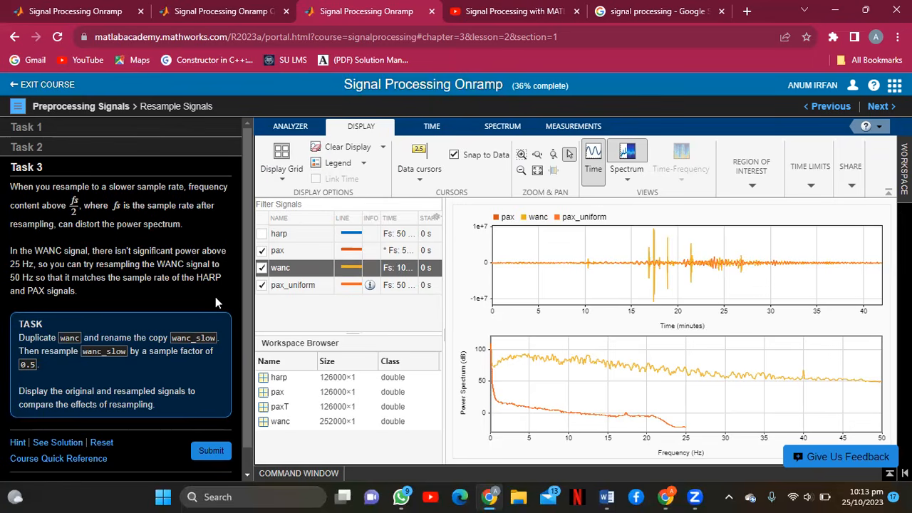
Duplicate wanc as wanc_Copy, attempt renaming it wanc_slow, and open Preprocess for the copy.
{"action": "right_click", "coordinate": [331, 267]}
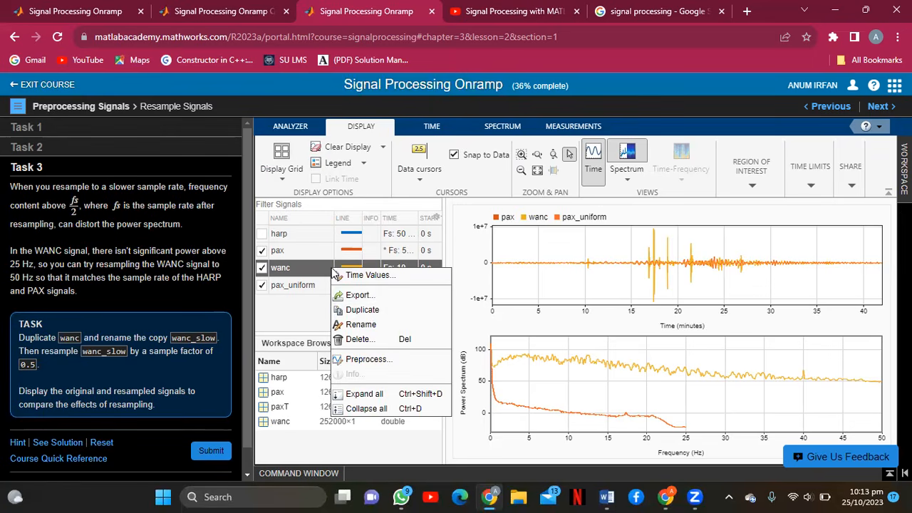
{"action": "left_click", "coordinate": [363, 310]}
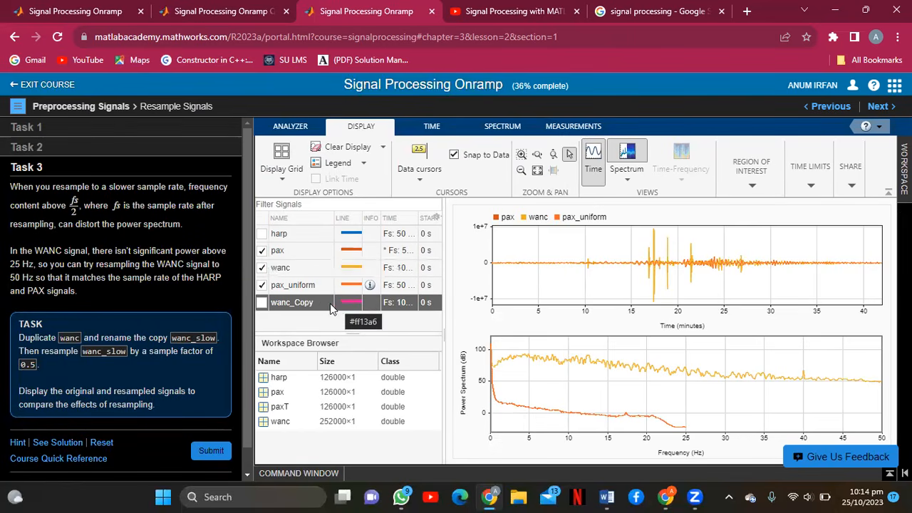
{"action": "right_click", "coordinate": [328, 305]}
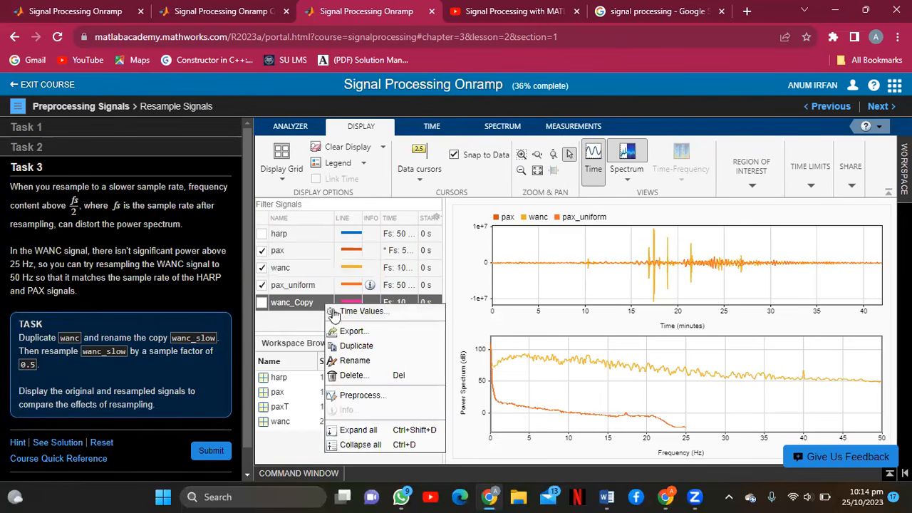
{"action": "left_click", "coordinate": [356, 360]}
{"action": "type", "text": "wa"}
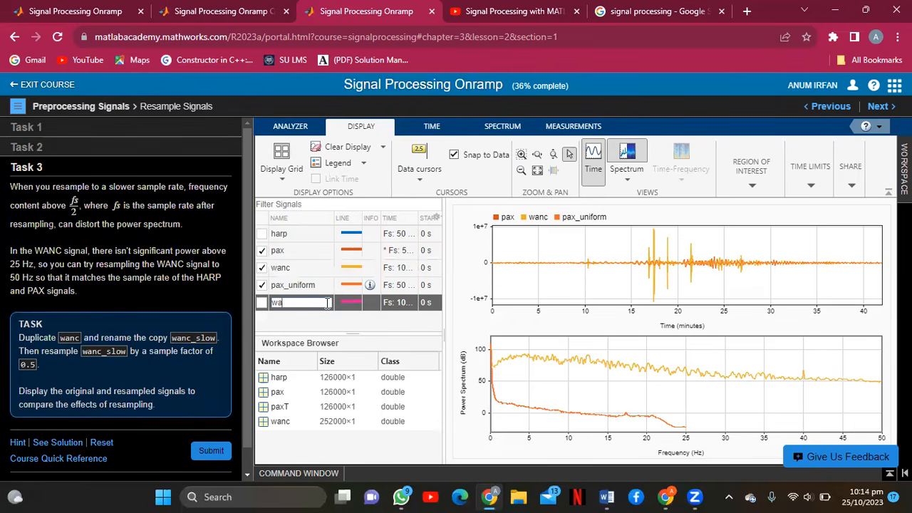
{"action": "type", "text": "nc_slow"}
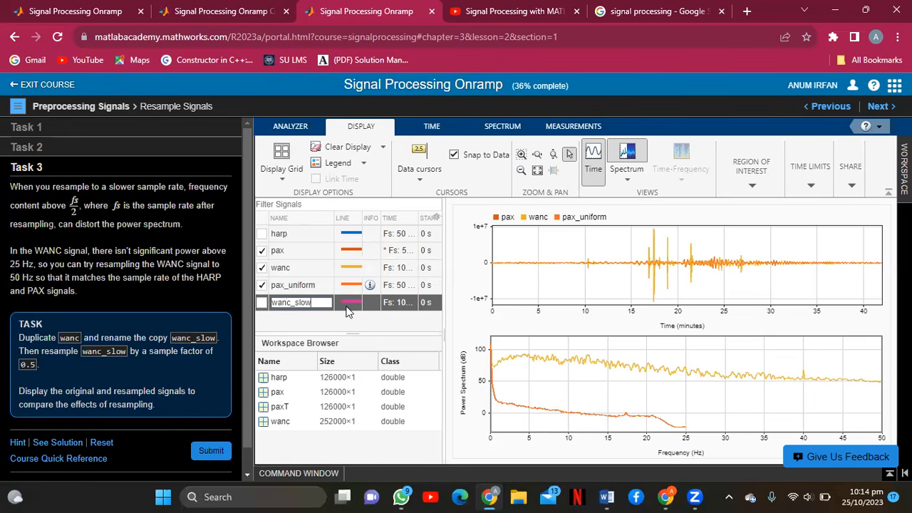
{"action": "right_click", "coordinate": [350, 302]}
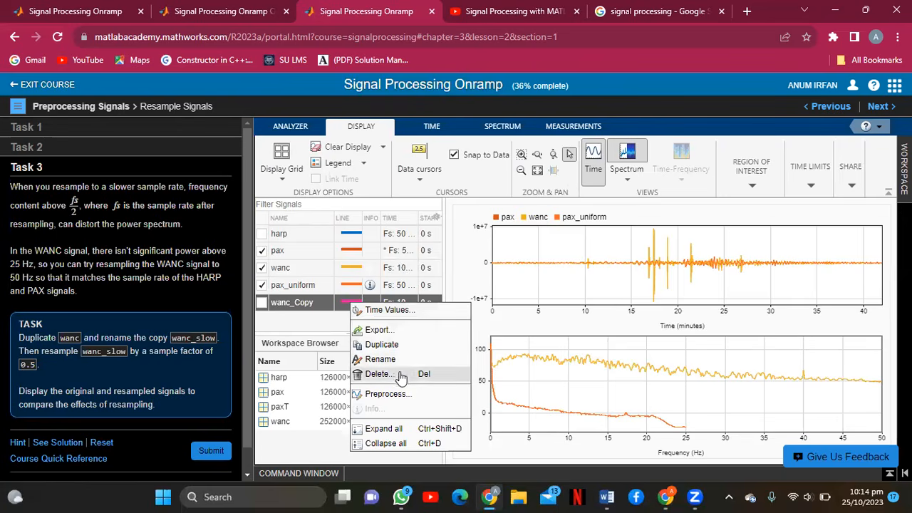
{"action": "left_click", "coordinate": [399, 396]}
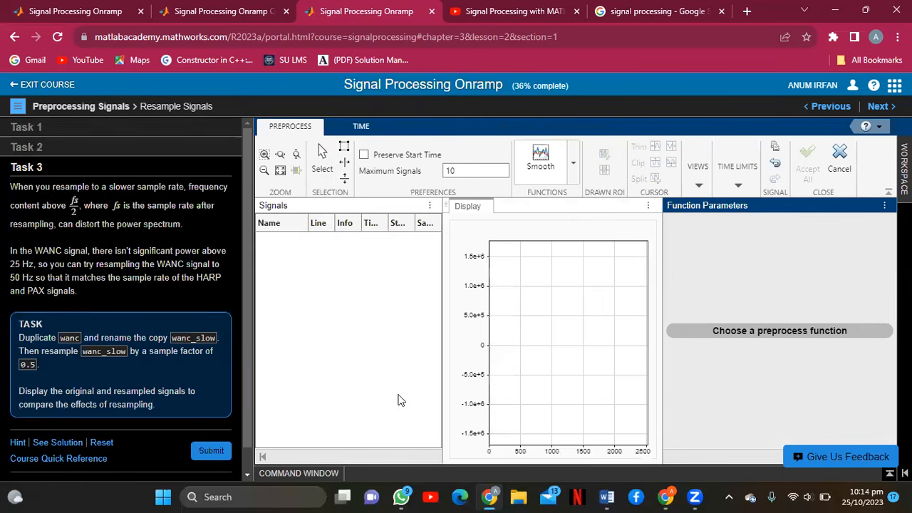
Resample wanc_Copy to a 0.5 Hz sample rate, accept all changes, and plot it.
{"action": "left_click", "coordinate": [575, 162]}
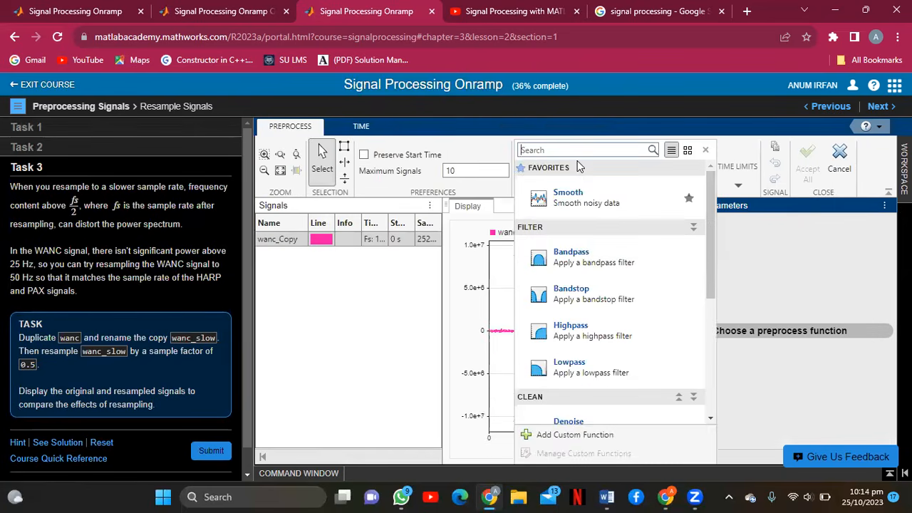
{"action": "type", "text": "resample"}
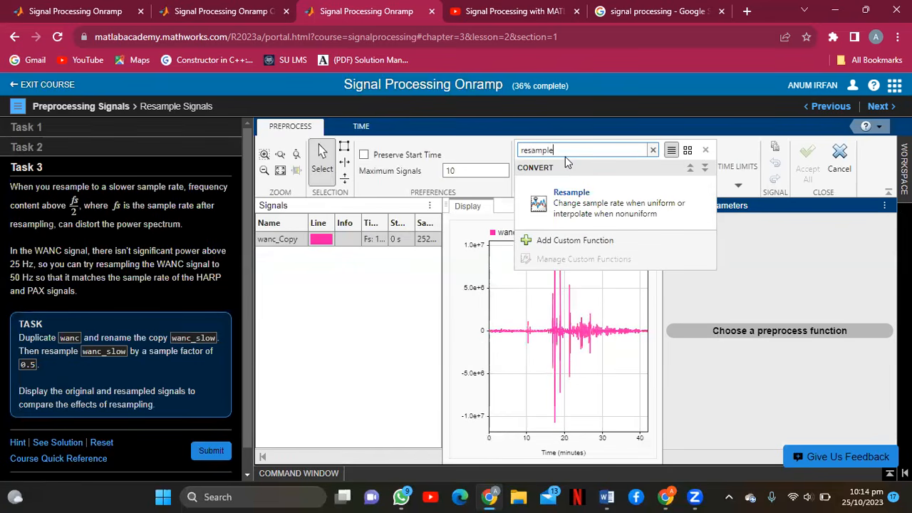
{"action": "left_click", "coordinate": [580, 202]}
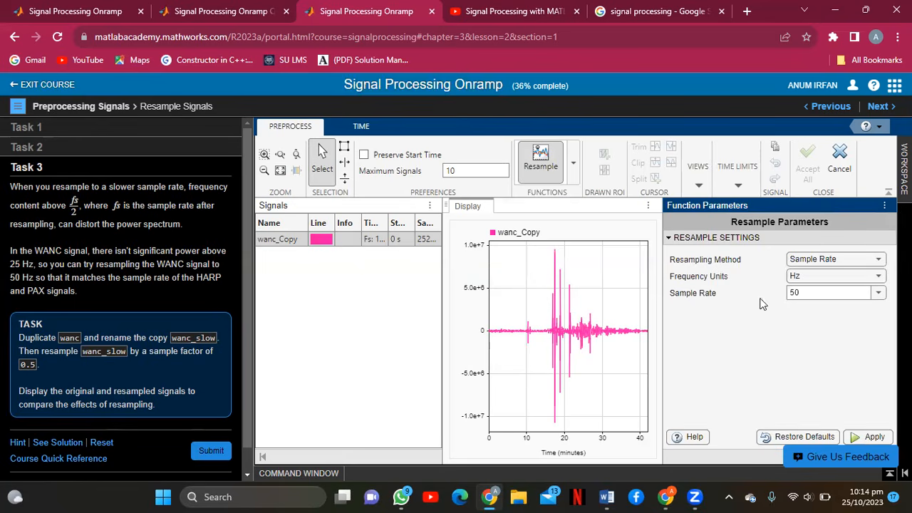
{"action": "left_click", "coordinate": [819, 294]}
{"action": "key", "text": "BackSpace"}
{"action": "key", "text": "BackSpace"}
{"action": "type", "text": "0.5"}
{"action": "left_click", "coordinate": [876, 439]}
{"action": "left_click", "coordinate": [640, 338]}
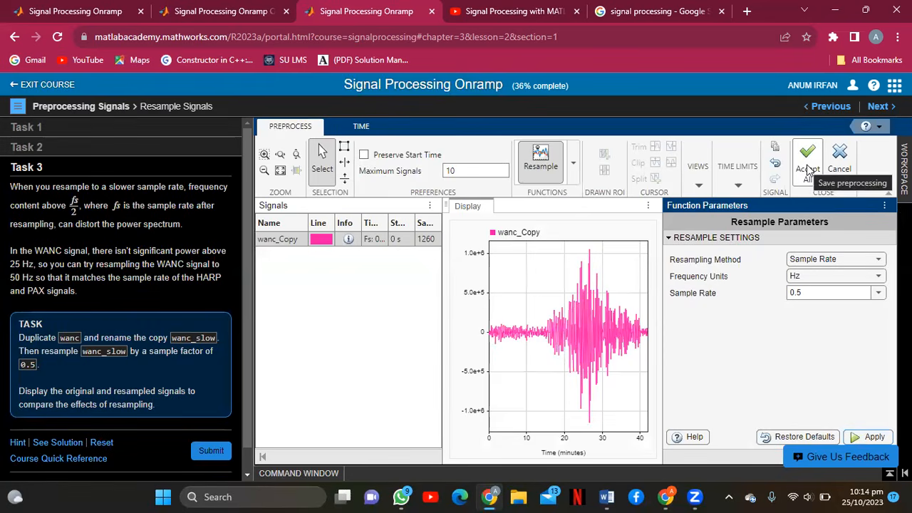
{"action": "left_click", "coordinate": [807, 169]}
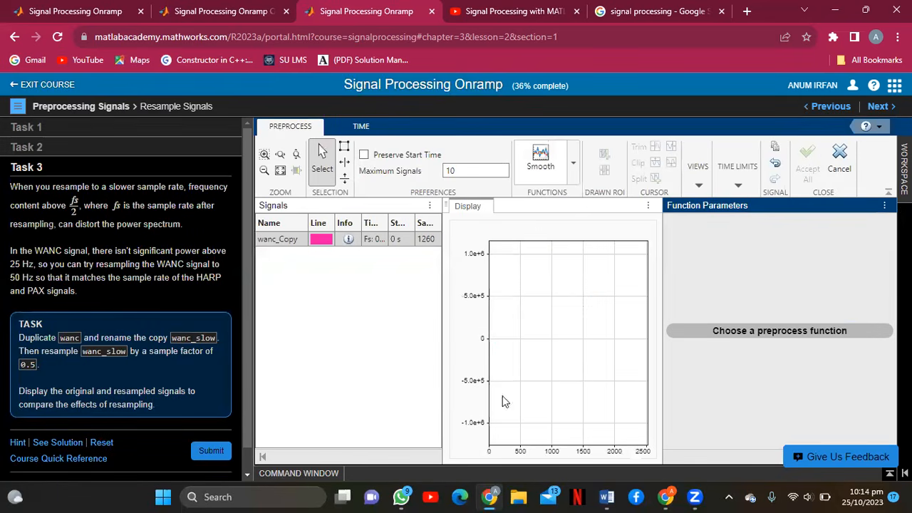
{"action": "left_click", "coordinate": [262, 302]}
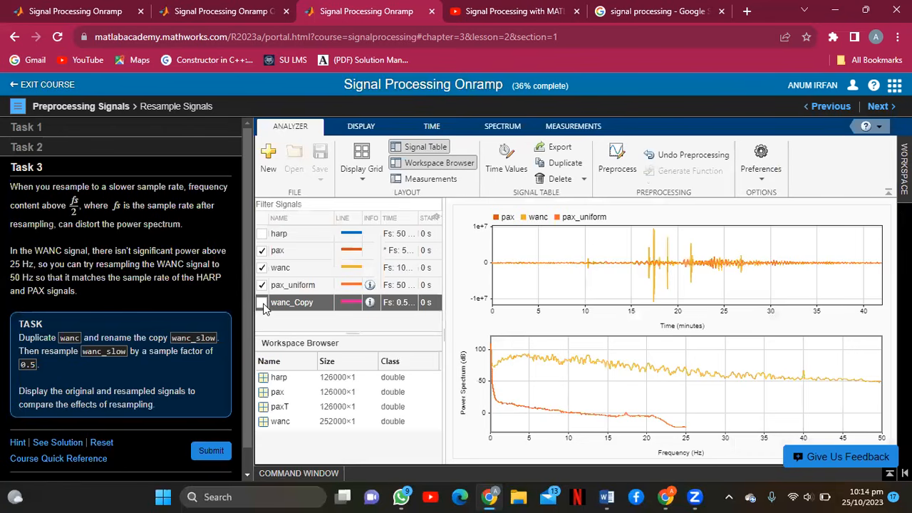
Submit Task 3 early, then hide pax and pax_uniform from the plot.
{"action": "left_click", "coordinate": [211, 451]}
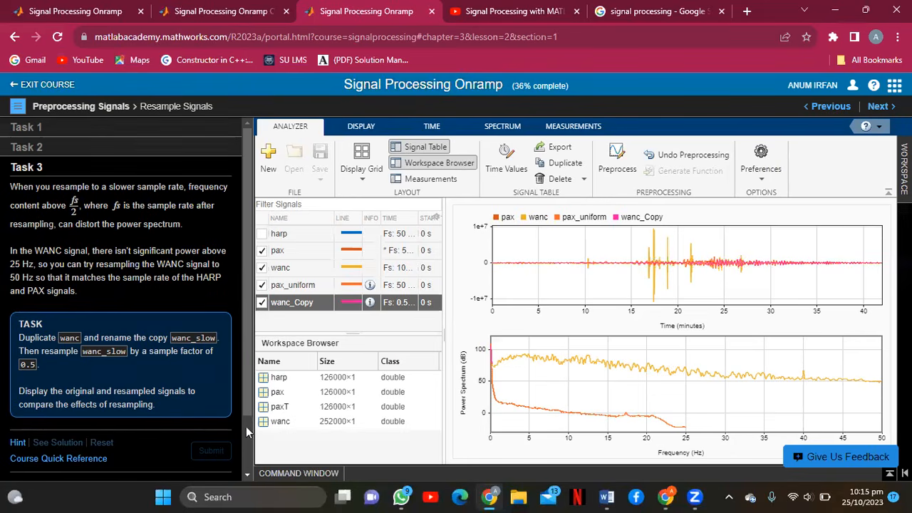
{"action": "left_click_drag", "start_coordinate": [252, 415], "coordinate": [242, 460]}
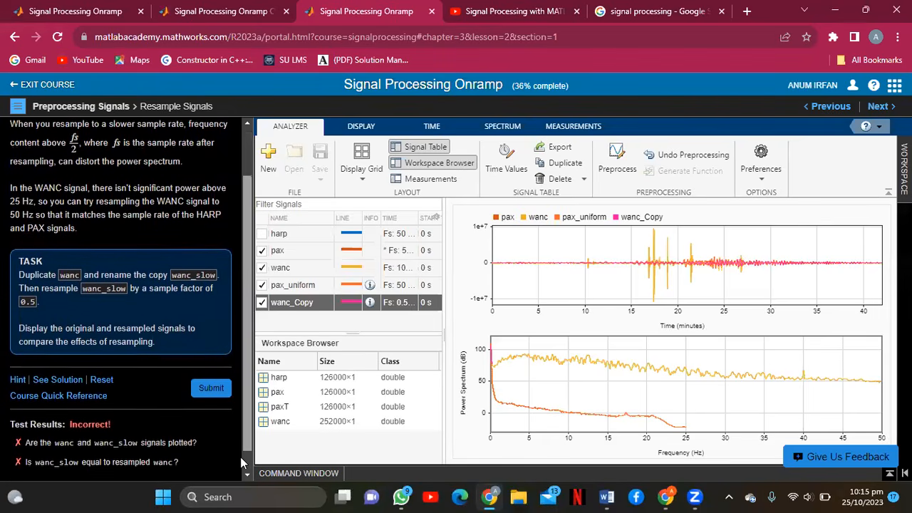
{"action": "left_click", "coordinate": [263, 285]}
{"action": "left_click", "coordinate": [263, 251]}
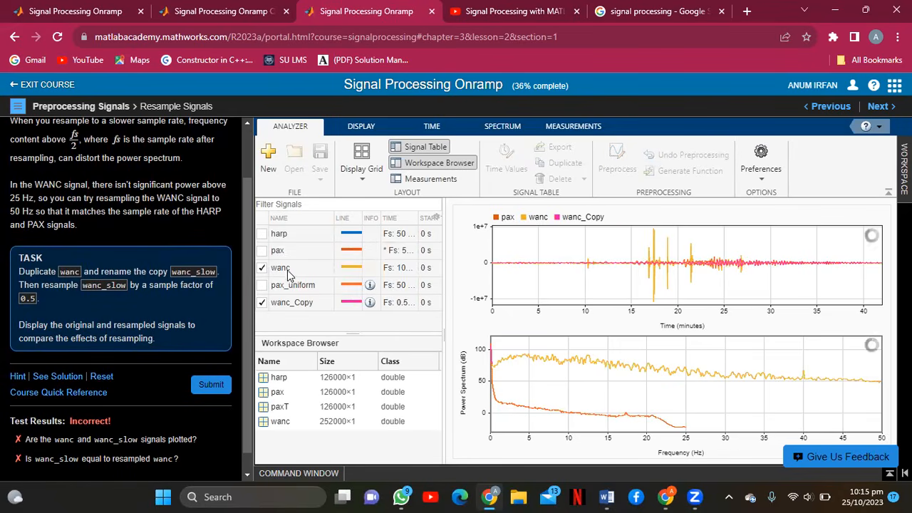
Rename wanc_Copy to wanc_slow and submit Task 3 for grading.
{"action": "right_click", "coordinate": [297, 308]}
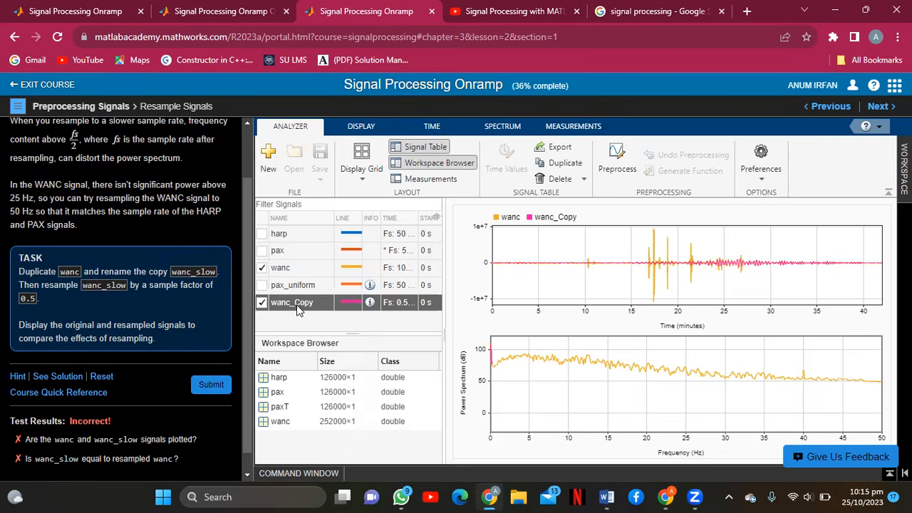
{"action": "left_click", "coordinate": [326, 362]}
{"action": "left_click", "coordinate": [313, 303]}
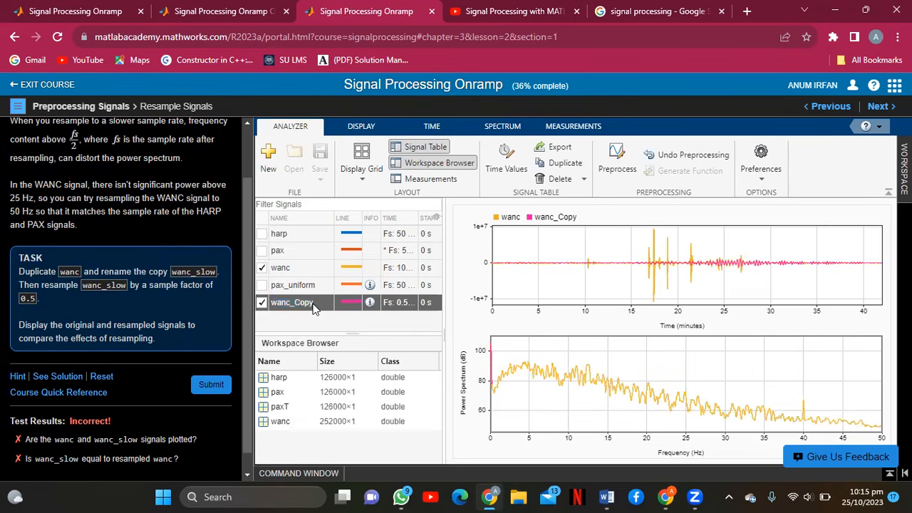
{"action": "right_click", "coordinate": [313, 307]}
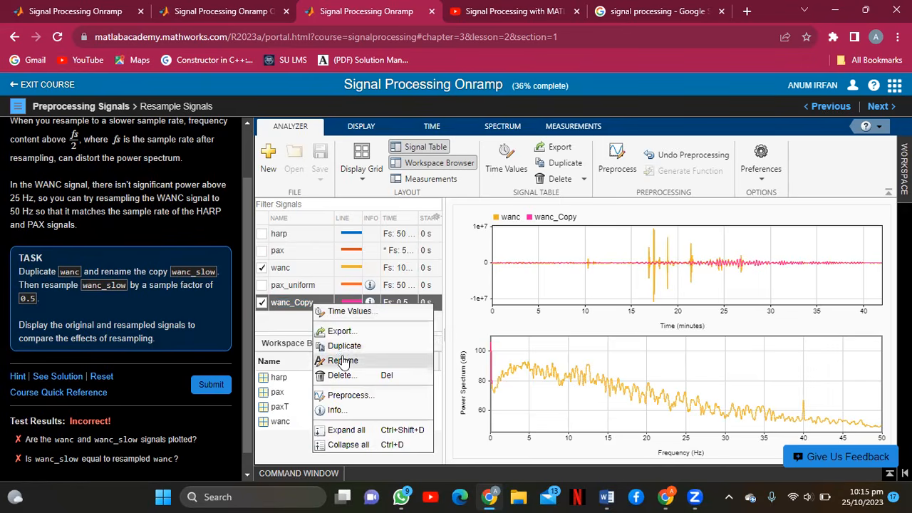
{"action": "left_click", "coordinate": [342, 360]}
{"action": "key", "text": "End"}
{"action": "type", "text": "wanc_"}
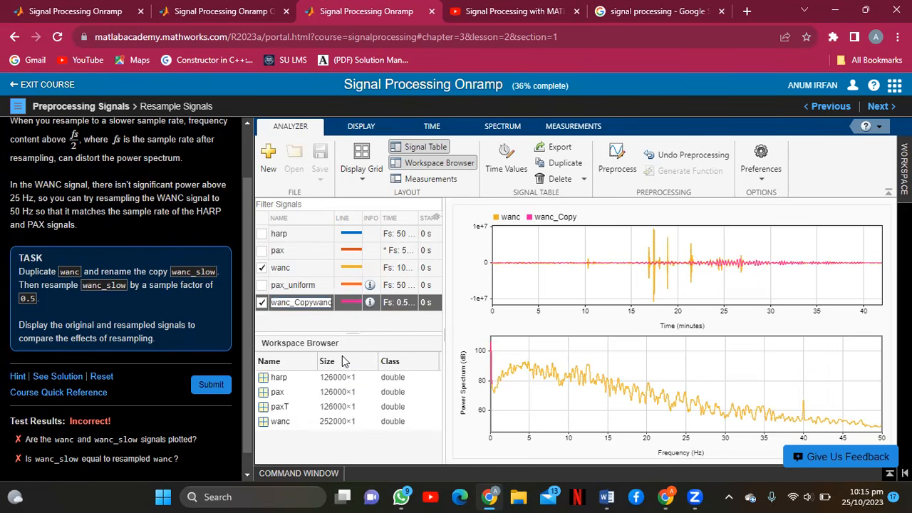
{"action": "type", "text": "slow"}
{"action": "key", "text": "Home"}
{"action": "key", "text": "Delete"}
{"action": "key", "text": "Delete"}
{"action": "key", "text": "Delete"}
{"action": "key", "text": "Delete"}
{"action": "key", "text": "Delete"}
{"action": "key", "text": "Delete"}
{"action": "key", "text": "Delete"}
{"action": "key", "text": "Delete"}
{"action": "key", "text": "Delete"}
{"action": "left_click", "coordinate": [344, 300]}
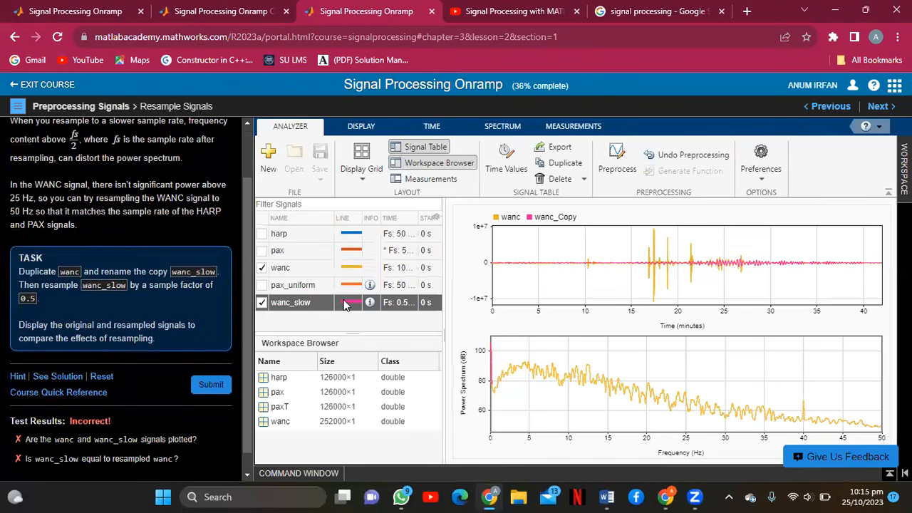
{"action": "left_click", "coordinate": [222, 385]}
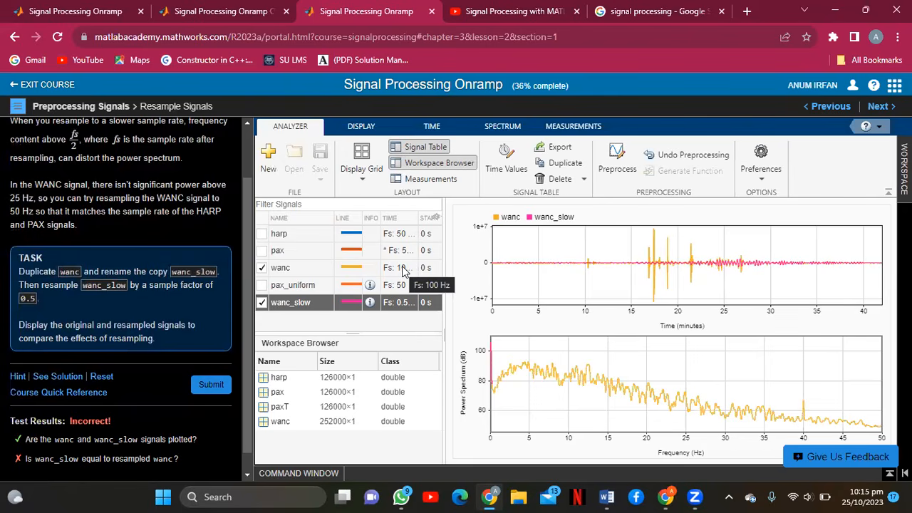
Check wanc_slow's options and the Display, Time, Analyzer and Spectrum tabs after the Incorrect grade.
{"action": "right_click", "coordinate": [404, 307]}
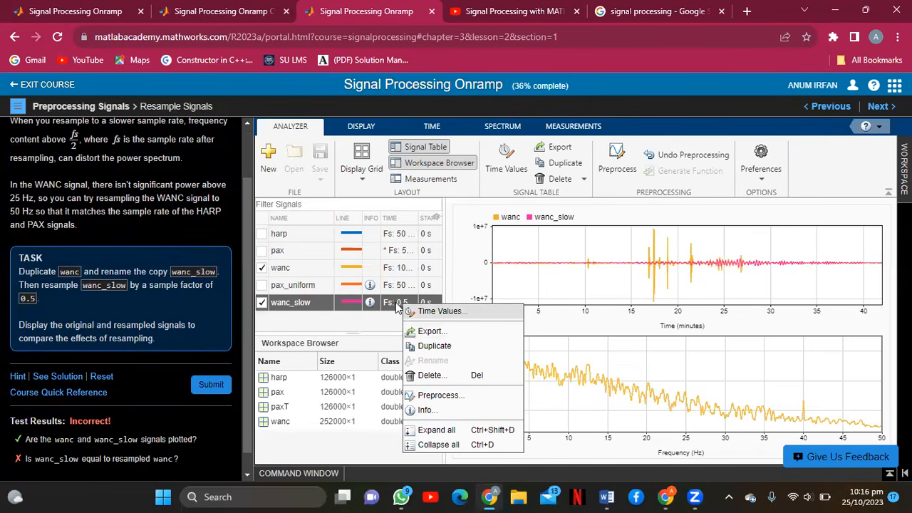
{"action": "left_click", "coordinate": [397, 305]}
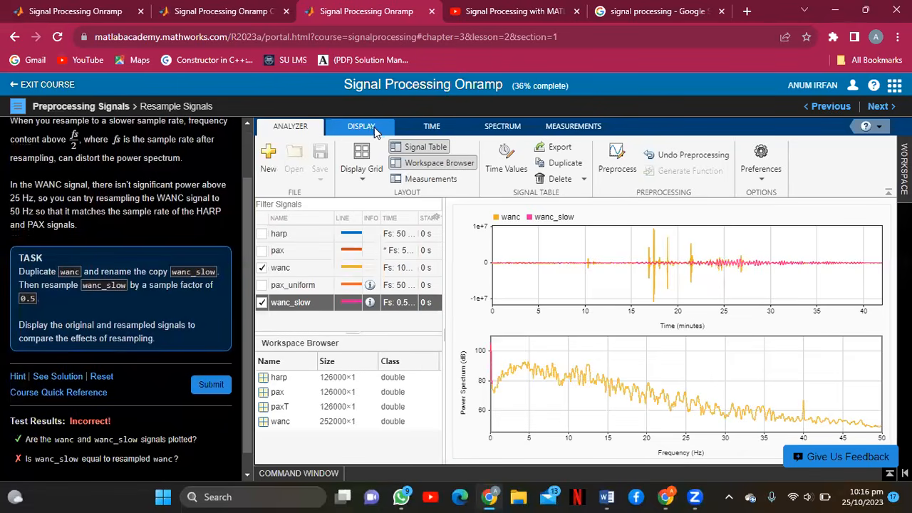
{"action": "left_click", "coordinate": [370, 129]}
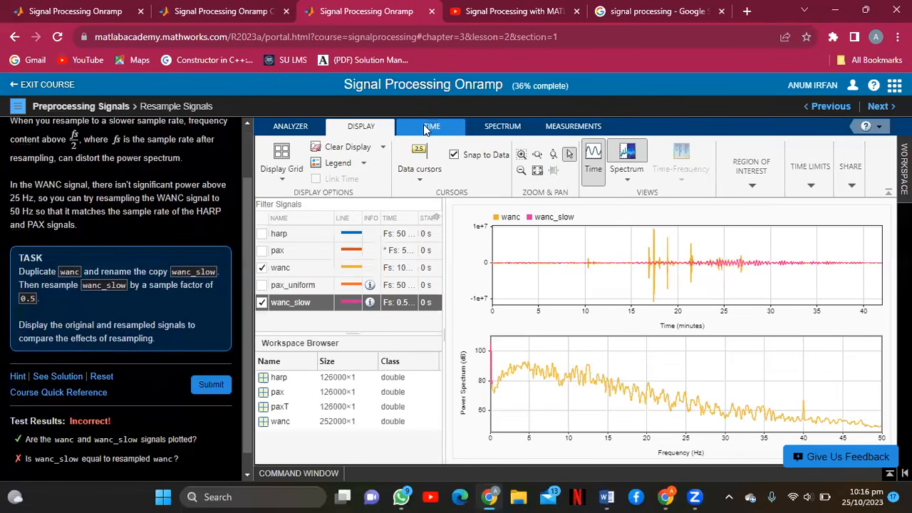
{"action": "left_click", "coordinate": [427, 129]}
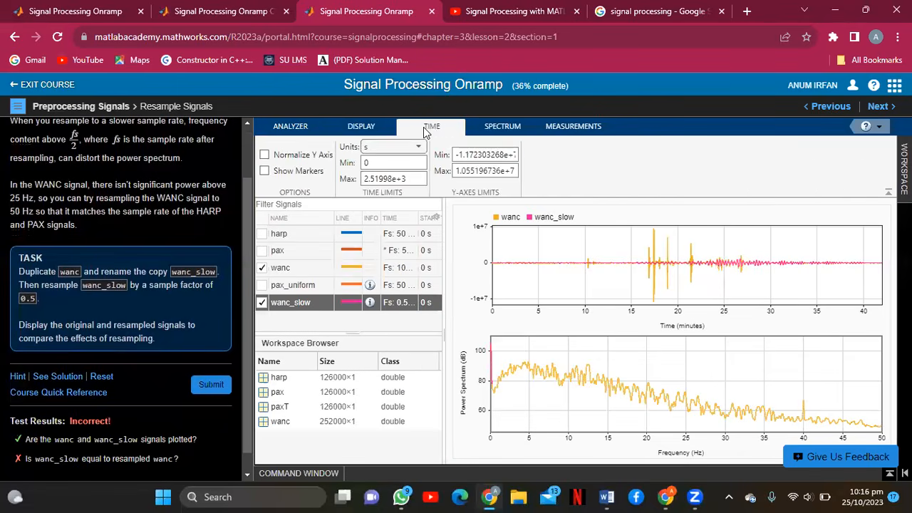
{"action": "left_click", "coordinate": [299, 126]}
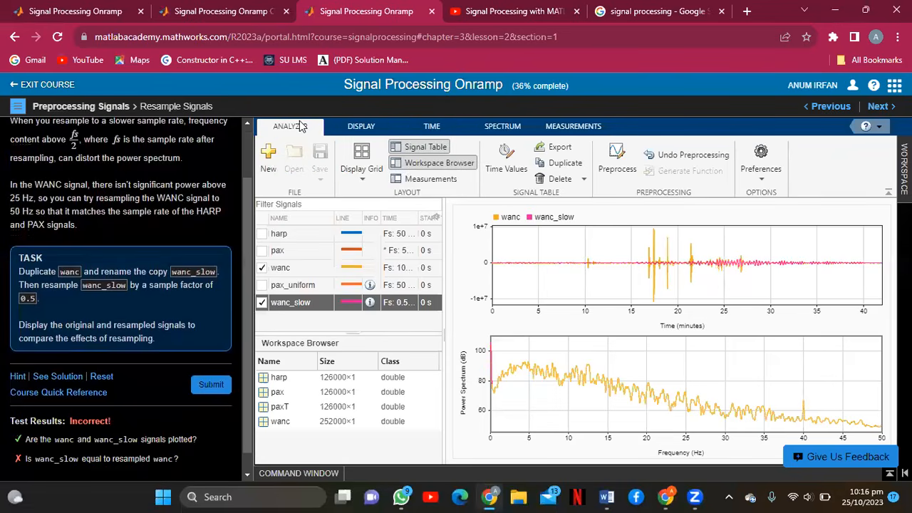
{"action": "left_click", "coordinate": [496, 126]}
Select the 50 Hz maximum frequency limit and check wanc's signal options.
{"action": "left_click", "coordinate": [302, 179]}
{"action": "double_click", "coordinate": [301, 179]}
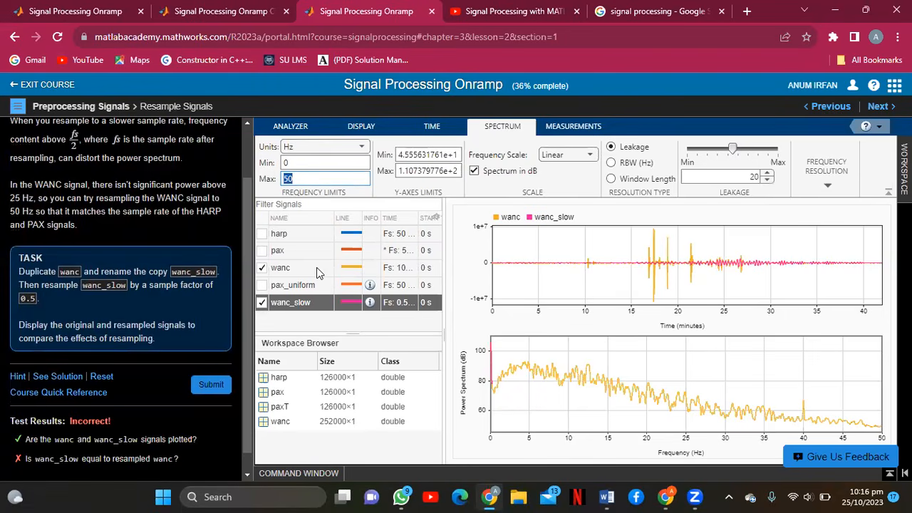
{"action": "right_click", "coordinate": [401, 270]}
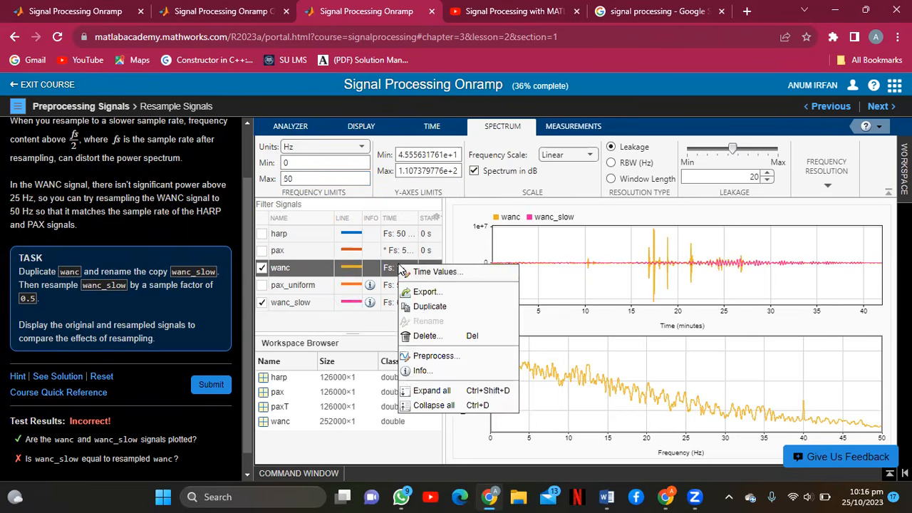
{"action": "left_click", "coordinate": [386, 270]}
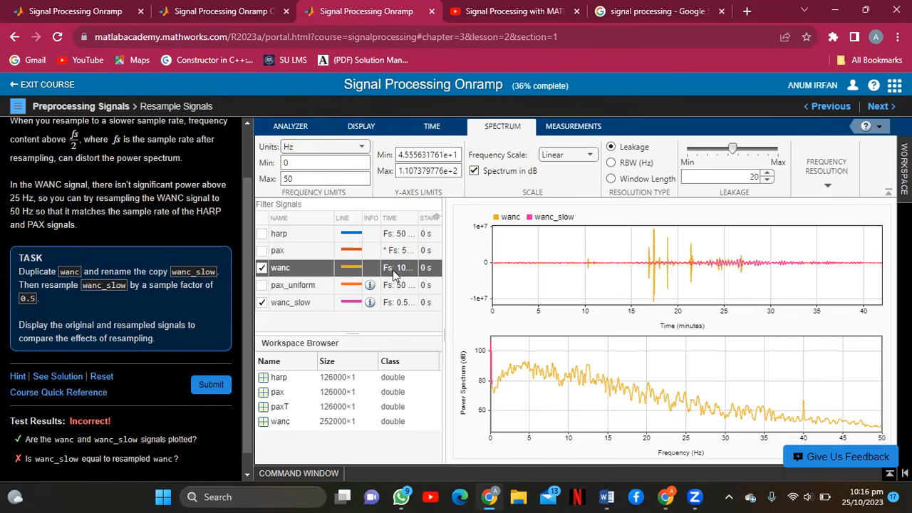
Set wanc's sample rate to 50 Hz and submit Task 3 twice.
{"action": "right_click", "coordinate": [394, 274]}
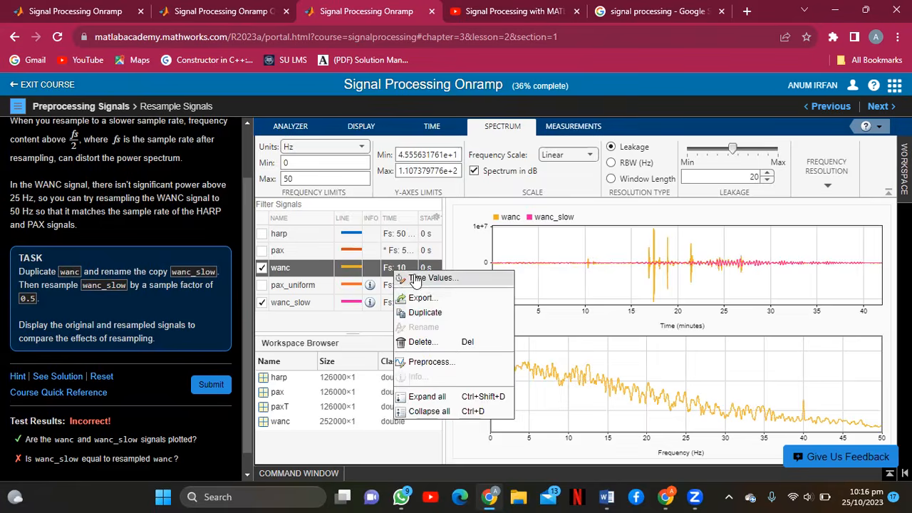
{"action": "left_click", "coordinate": [415, 277]}
{"action": "left_click", "coordinate": [551, 295]}
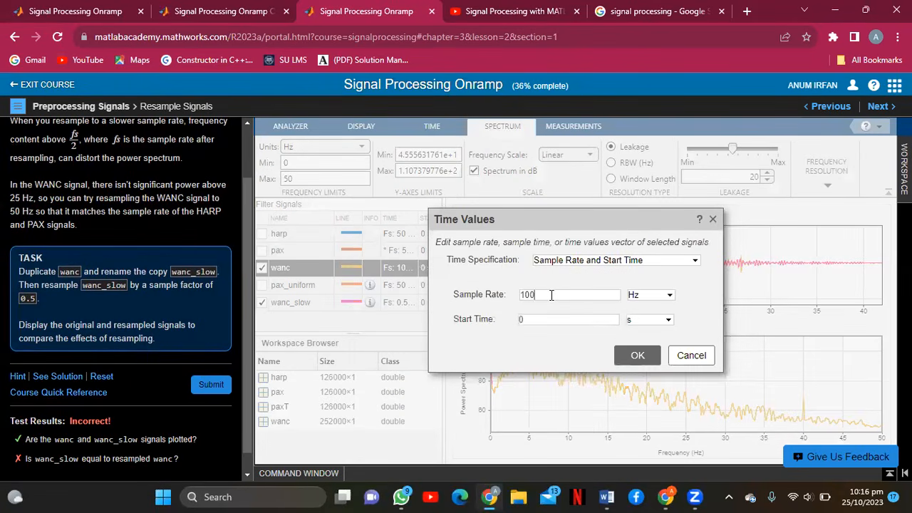
{"action": "left_click", "coordinate": [649, 354]}
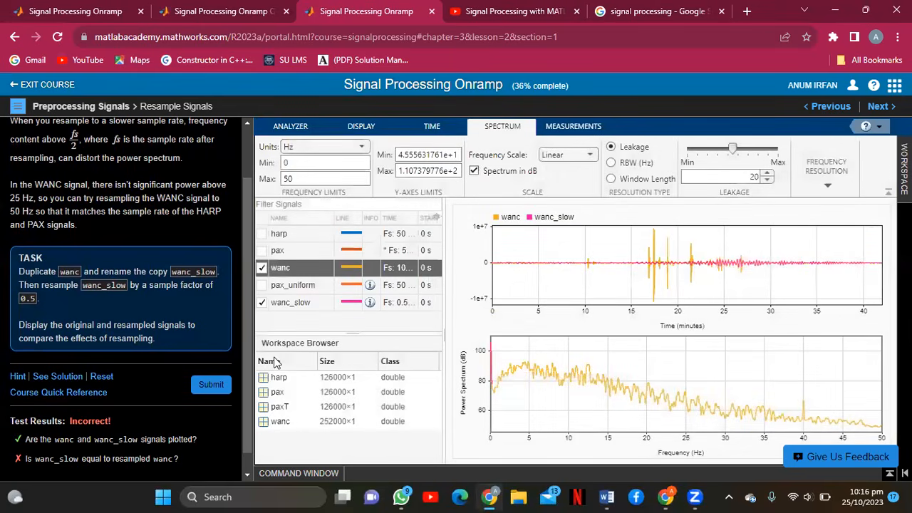
{"action": "left_click", "coordinate": [225, 385]}
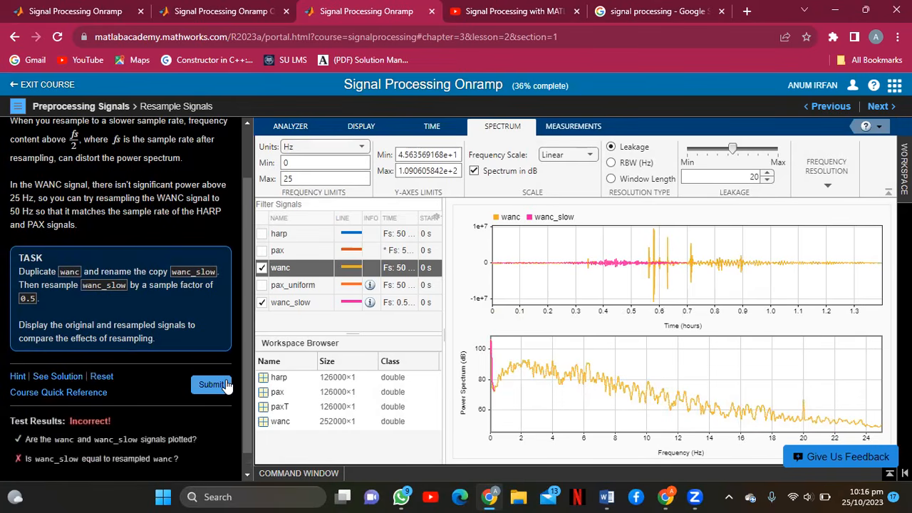
{"action": "left_click", "coordinate": [226, 385]}
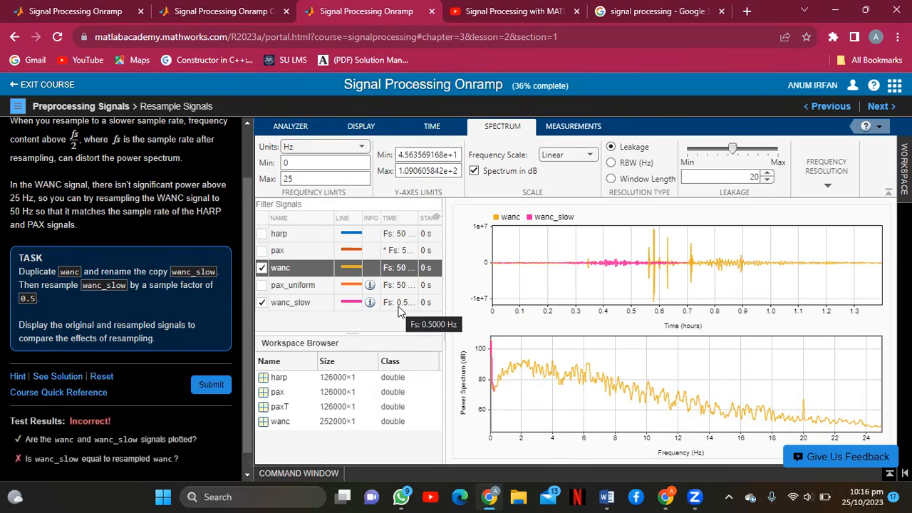
Restore wanc's sample rate to 100 Hz.
{"action": "right_click", "coordinate": [398, 270]}
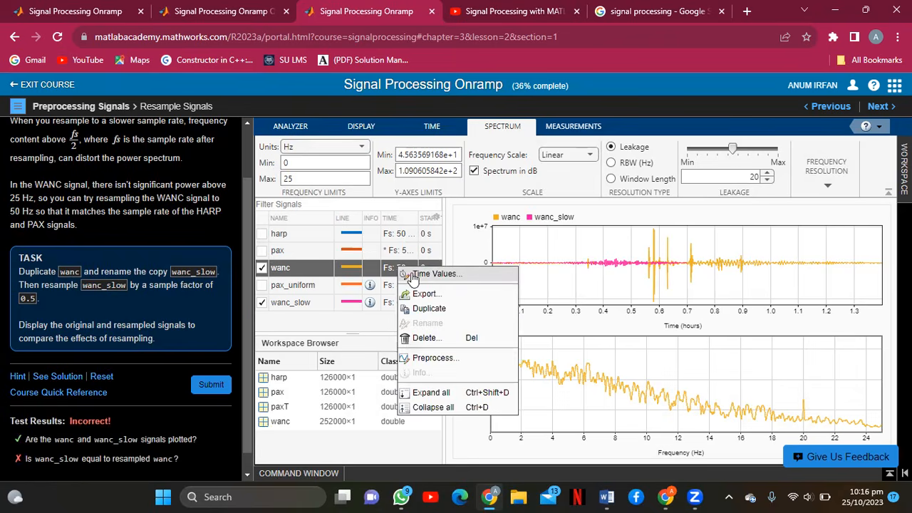
{"action": "left_click", "coordinate": [411, 272]}
{"action": "left_click", "coordinate": [561, 296]}
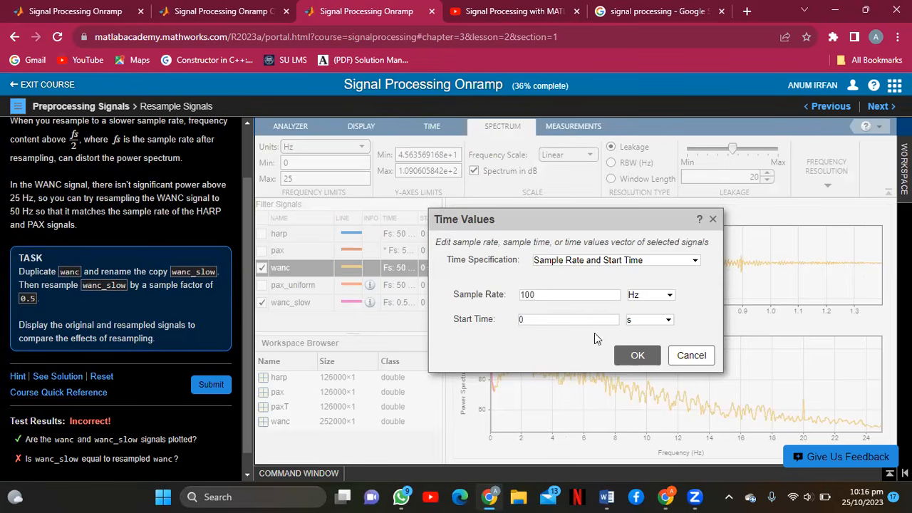
{"action": "left_click", "coordinate": [645, 359]}
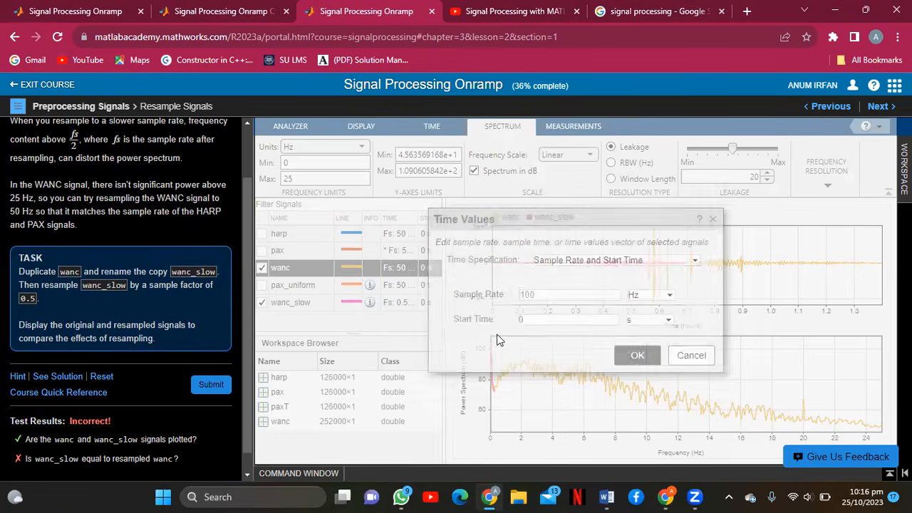
{"action": "right_click", "coordinate": [405, 306]}
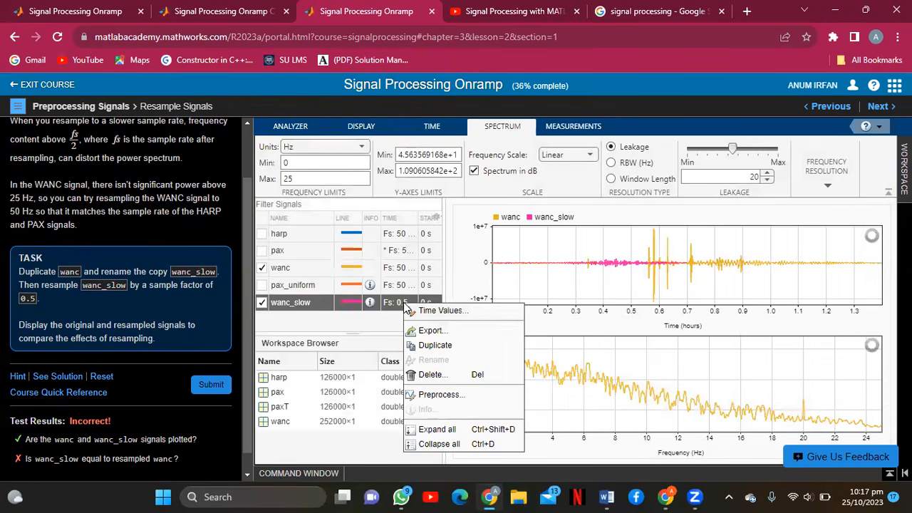
Change wanc_slow's sample rate from 0.5 to 50 Hz and resubmit Task 3, still Incorrect.
{"action": "left_click", "coordinate": [409, 310]}
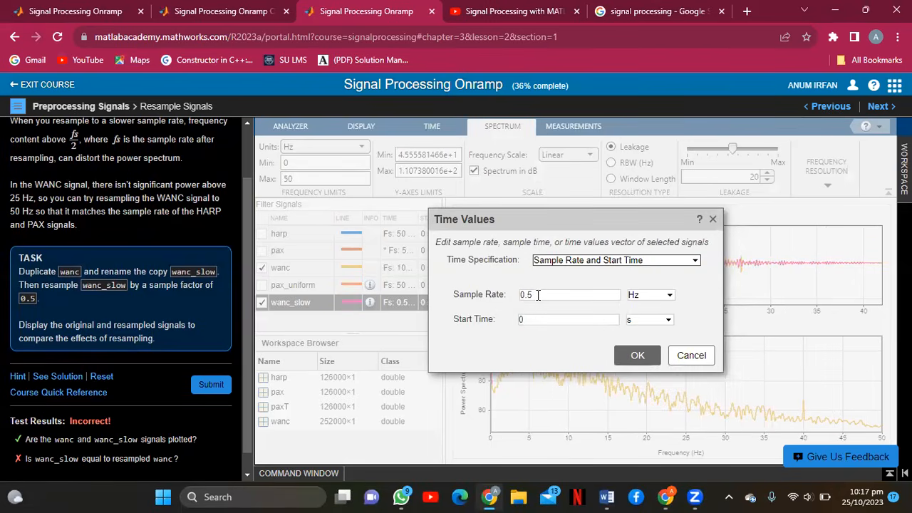
{"action": "left_click_drag", "start_coordinate": [538, 294], "coordinate": [505, 307]}
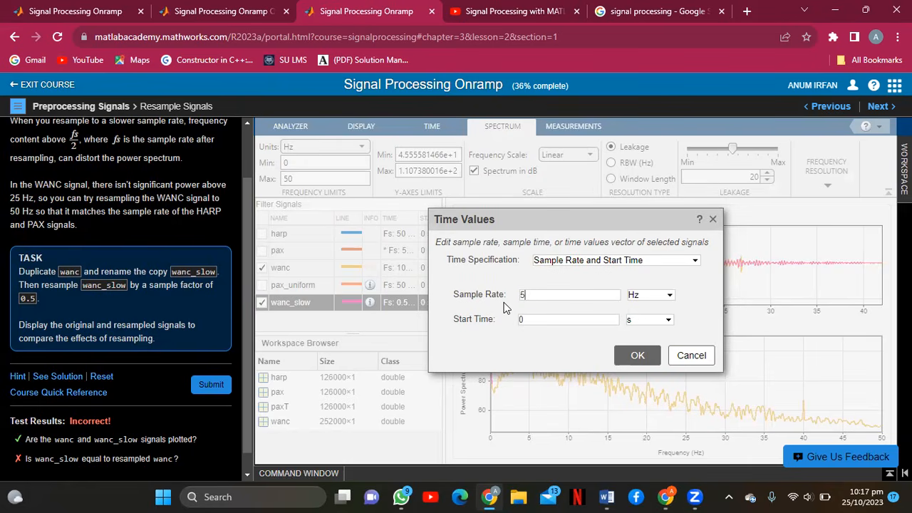
{"action": "left_click", "coordinate": [632, 351]}
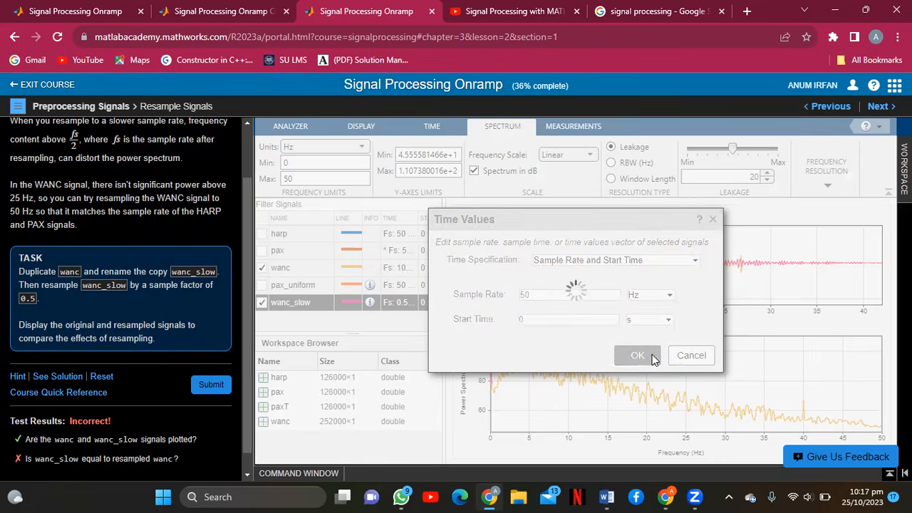
{"action": "left_click", "coordinate": [207, 389]}
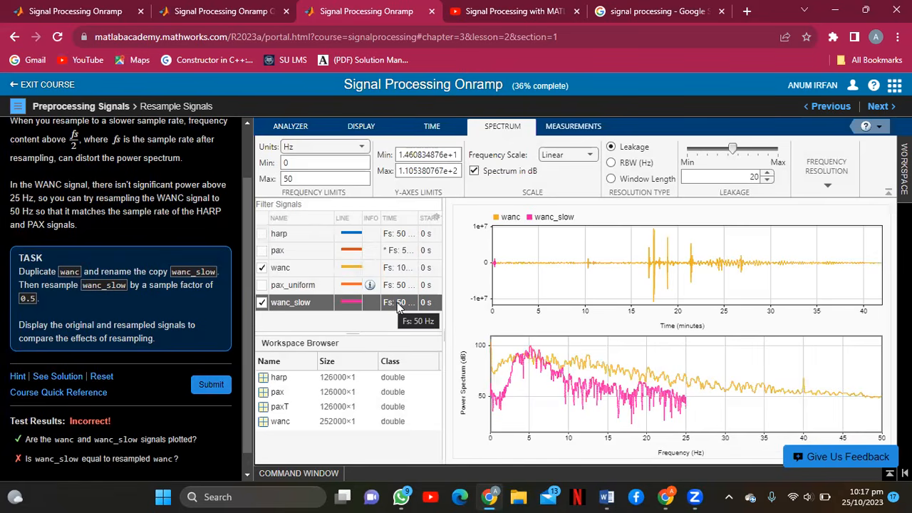
{"action": "left_click", "coordinate": [427, 134]}
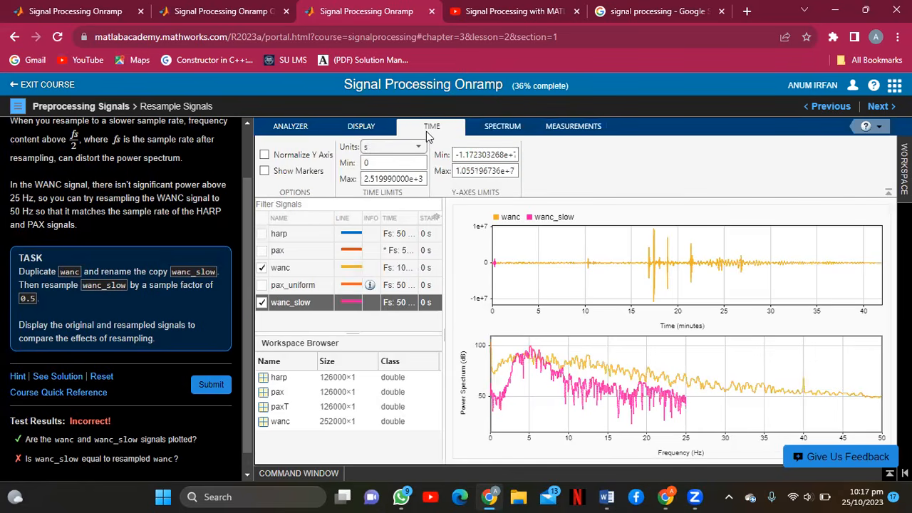
Resample wanc_slow by 0.5 with the Resample function, overwrite it, and accept all.
{"action": "left_click", "coordinate": [372, 128]}
{"action": "left_click", "coordinate": [303, 127]}
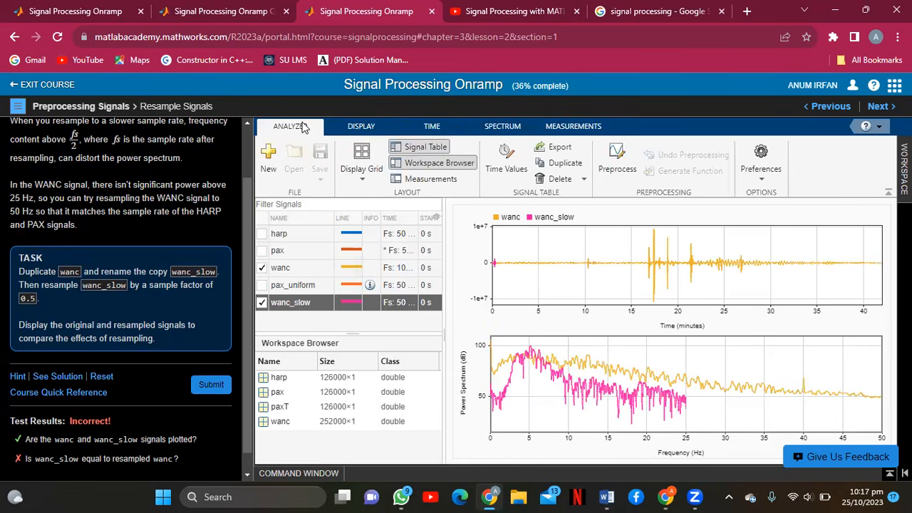
{"action": "left_click", "coordinate": [617, 156]}
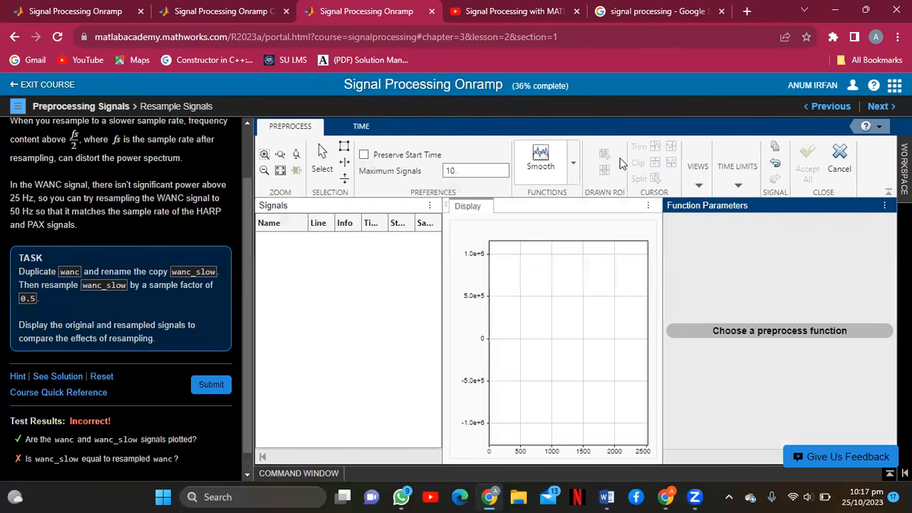
{"action": "left_click", "coordinate": [574, 170]}
{"action": "type", "text": "res"}
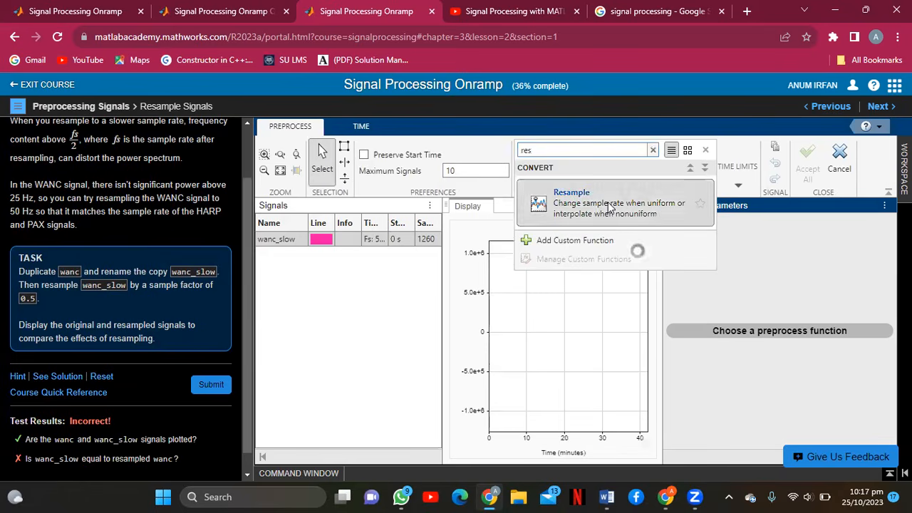
{"action": "left_click", "coordinate": [610, 204]}
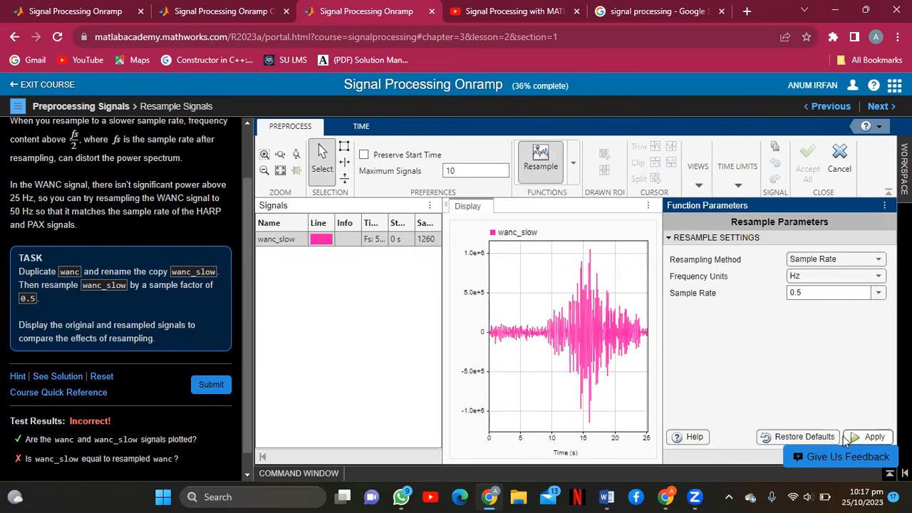
{"action": "left_click", "coordinate": [868, 437]}
{"action": "left_click", "coordinate": [634, 342]}
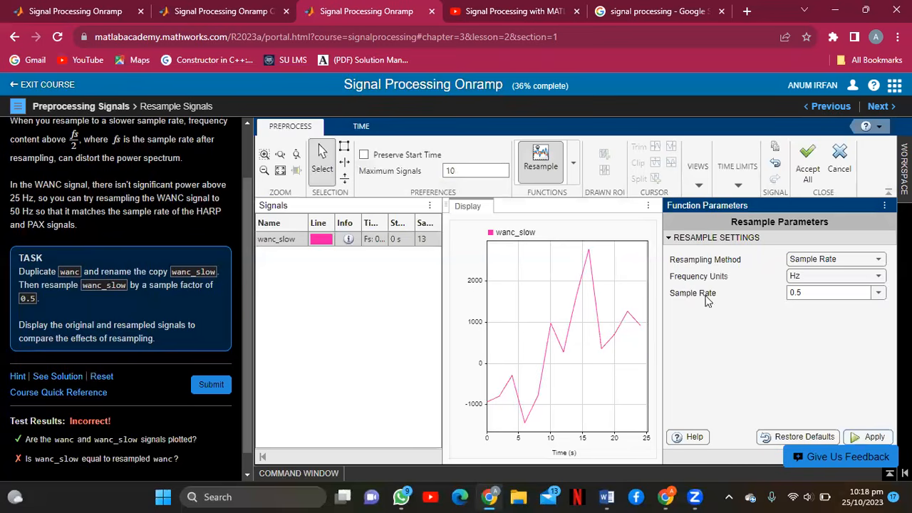
{"action": "left_click", "coordinate": [812, 178]}
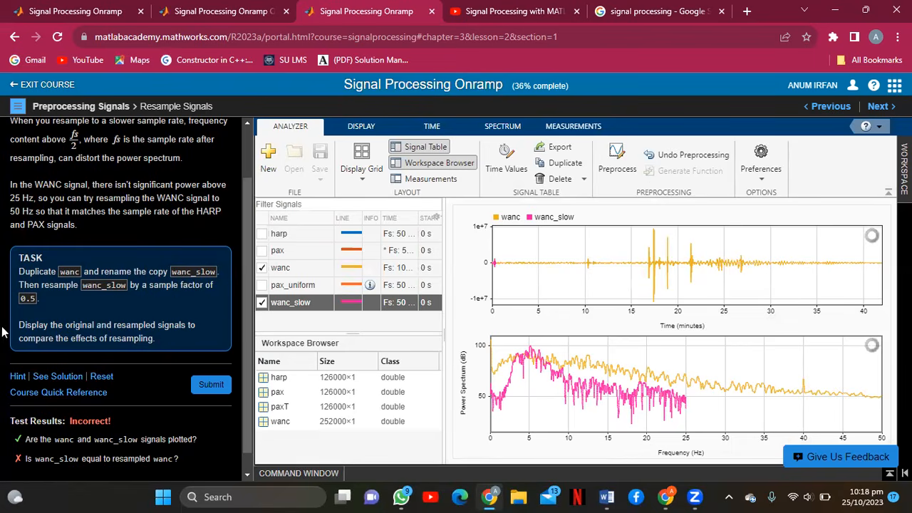
Resubmit Task 3 and open the task hint.
{"action": "left_click", "coordinate": [215, 386]}
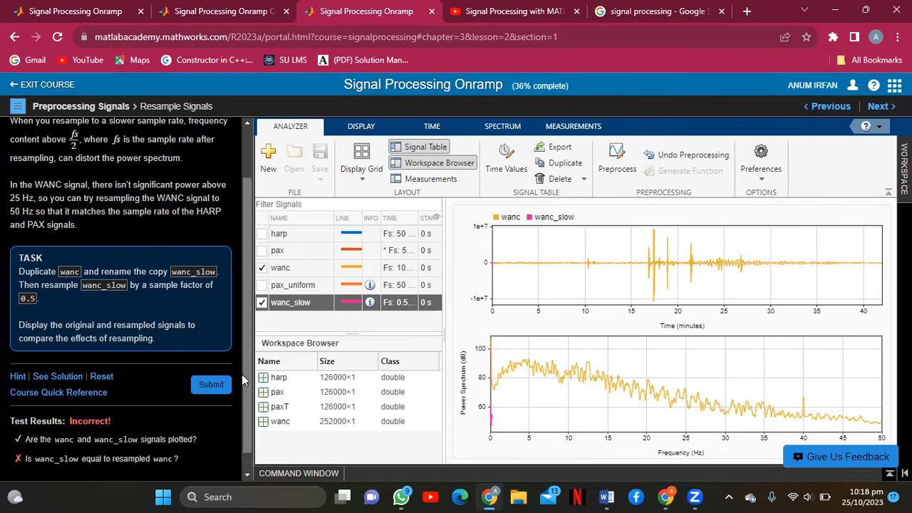
{"action": "left_click_drag", "start_coordinate": [242, 381], "coordinate": [250, 388]}
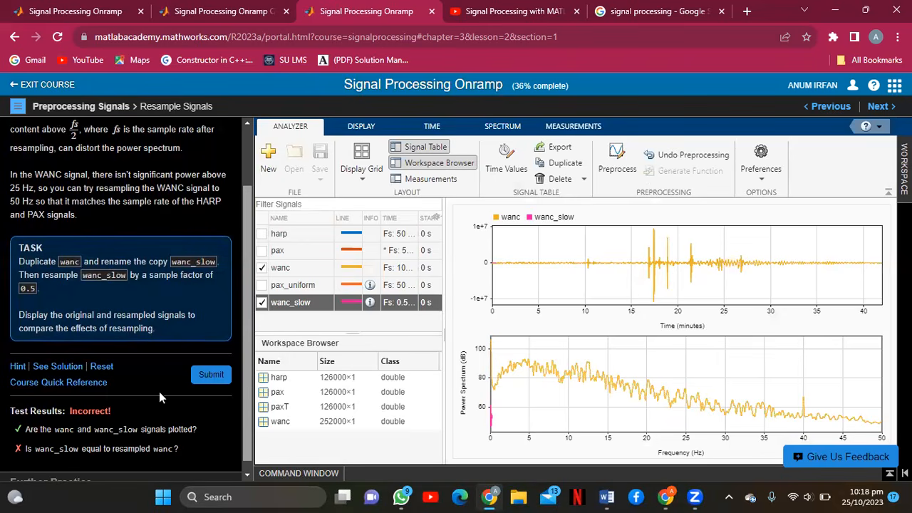
{"action": "left_click", "coordinate": [20, 367]}
{"action": "left_click_drag", "start_coordinate": [247, 315], "coordinate": [248, 342]}
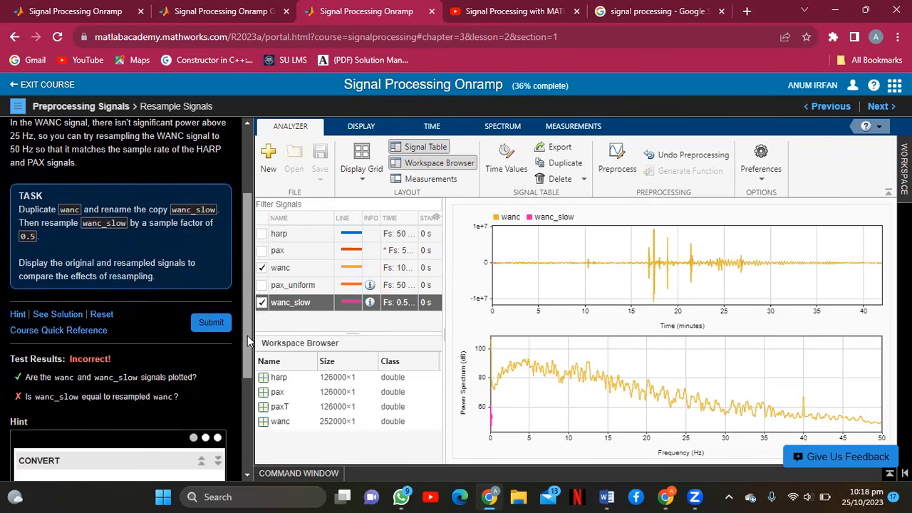
{"action": "scroll", "coordinate": [219, 446], "scroll_direction": "down", "scroll_amount": 3}
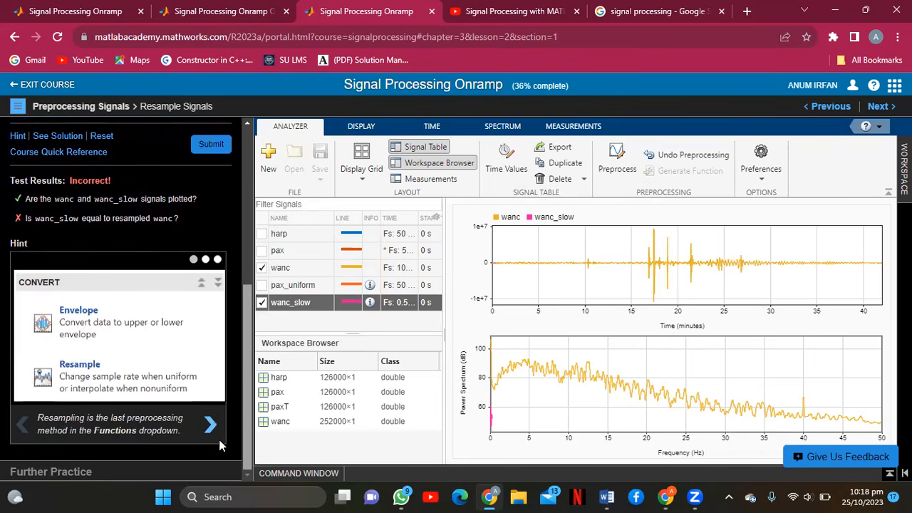
Advance the hint to its final Accept All slide and scroll back to the task description.
{"action": "left_click", "coordinate": [211, 426]}
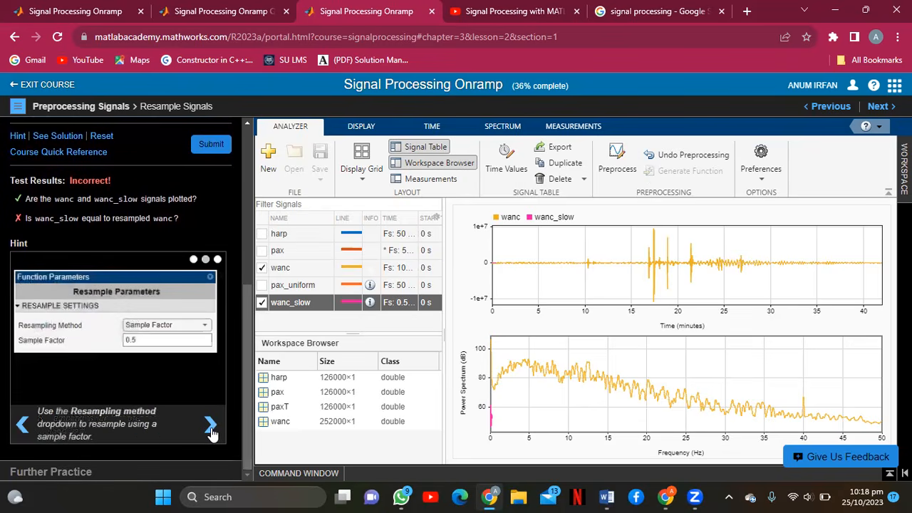
{"action": "left_click", "coordinate": [211, 428]}
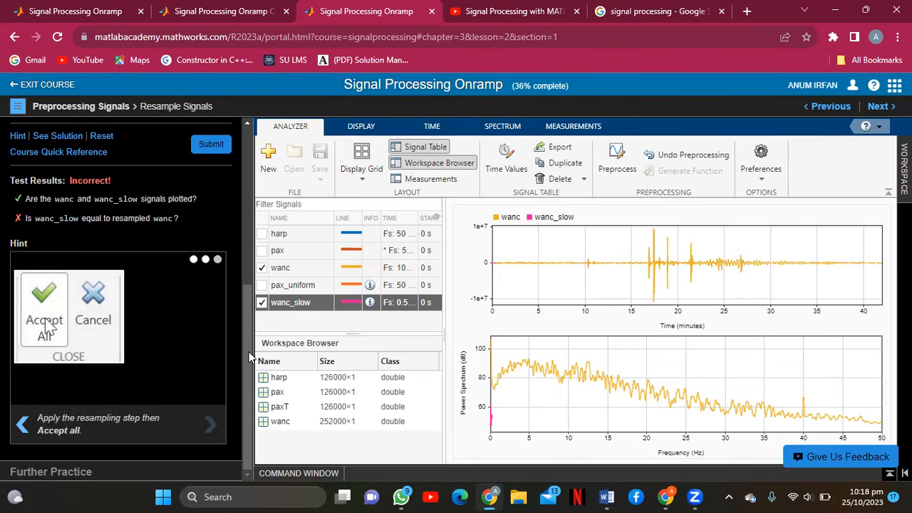
{"action": "left_click_drag", "start_coordinate": [251, 357], "coordinate": [254, 292]}
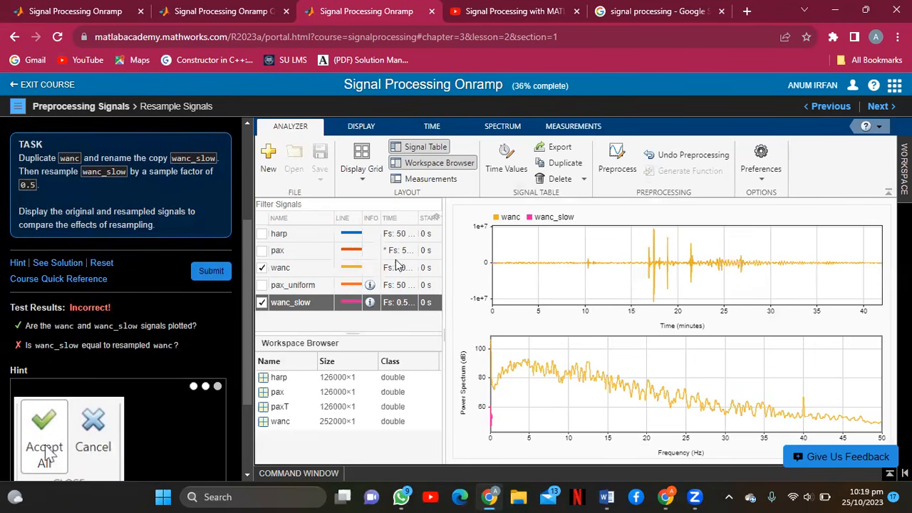
Reset the task to starter code and duplicate the wanc signal as wanc_Copy.
{"action": "left_click", "coordinate": [101, 263]}
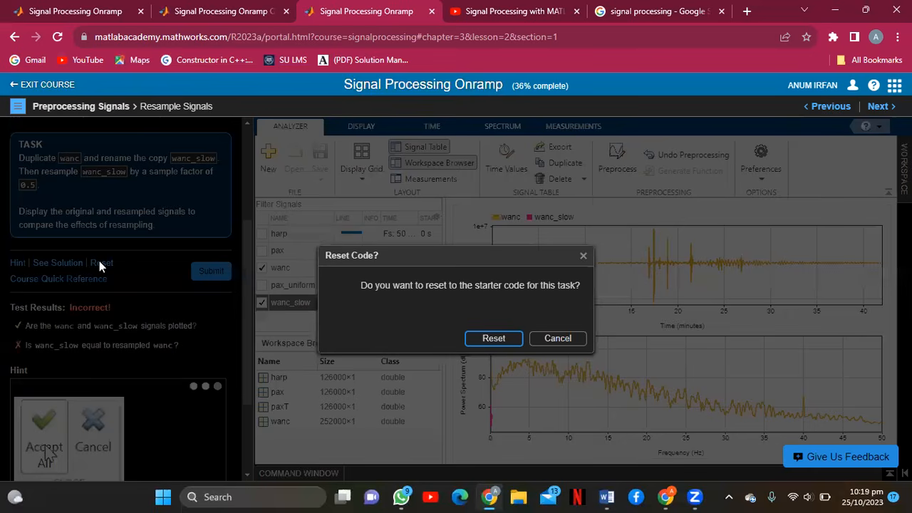
{"action": "left_click", "coordinate": [494, 339]}
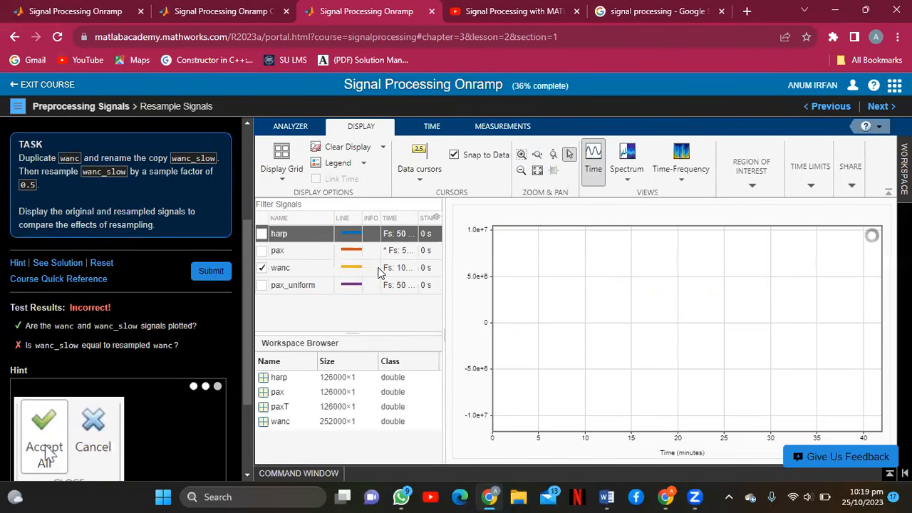
{"action": "right_click", "coordinate": [381, 271]}
{"action": "left_click", "coordinate": [401, 311]}
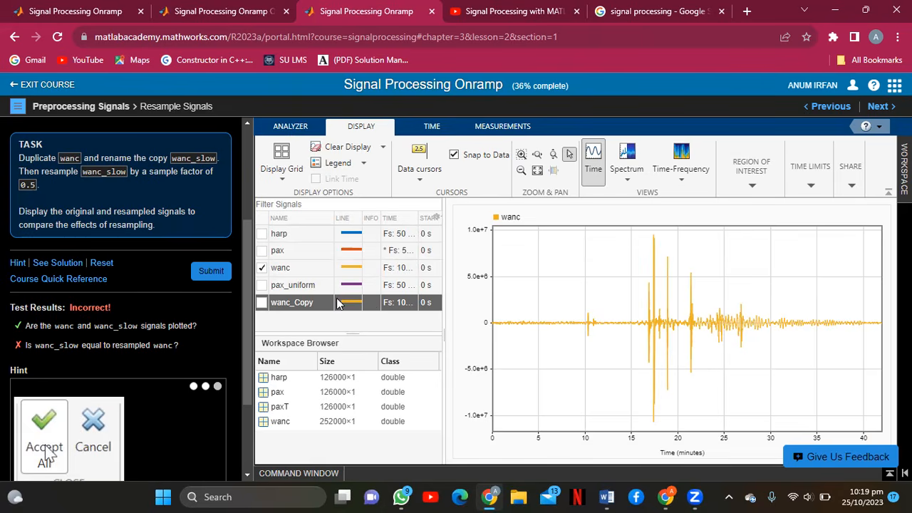
Rename wanc_Copy to wanc_slow in the signal table.
{"action": "right_click", "coordinate": [338, 302]}
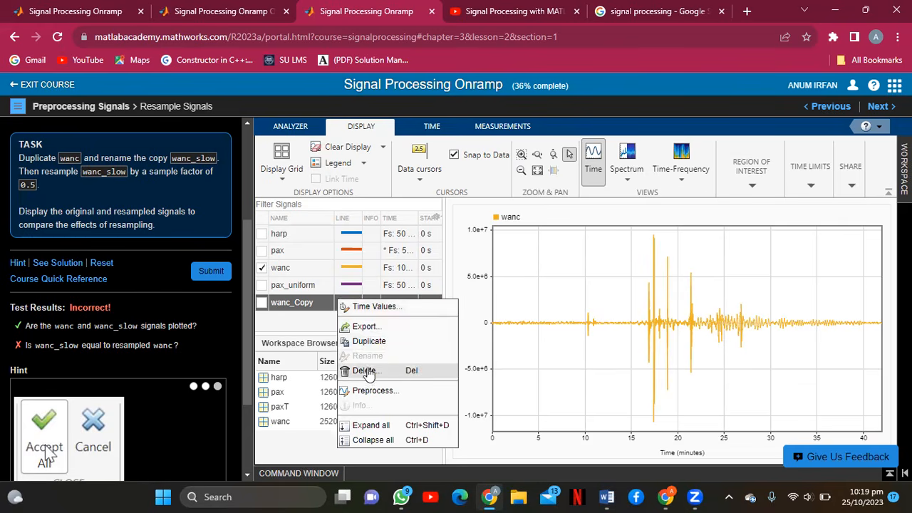
{"action": "left_click", "coordinate": [302, 303]}
{"action": "right_click", "coordinate": [309, 302]}
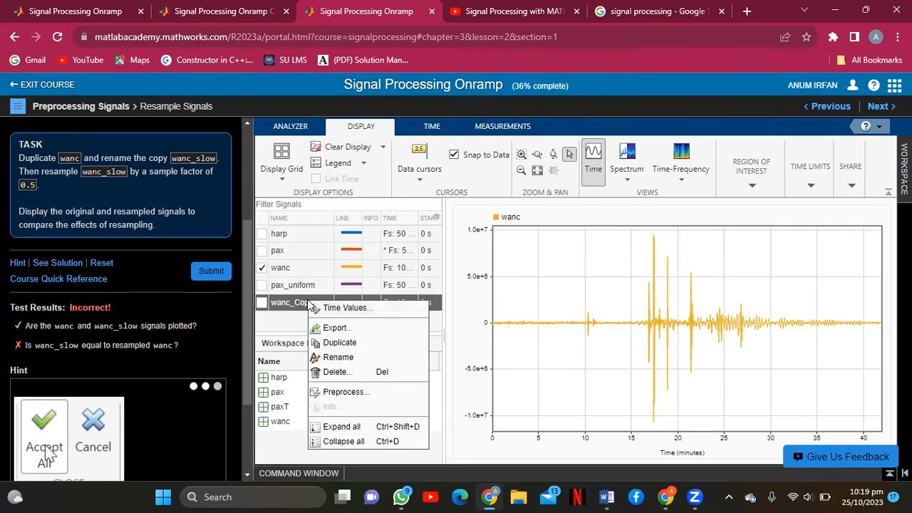
{"action": "left_click", "coordinate": [337, 357]}
{"action": "key", "text": "BackSpace"}
{"action": "type", "text": "wanc_slow"}
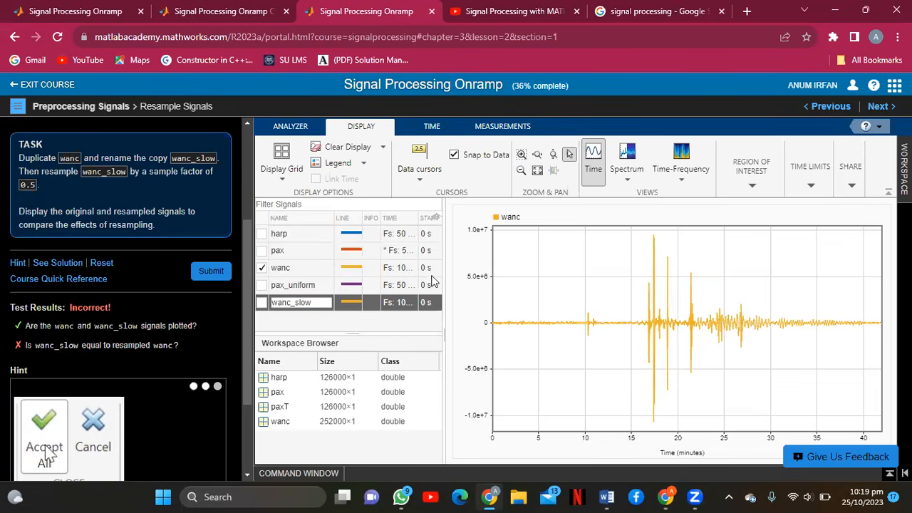
{"action": "key", "text": "Return"}
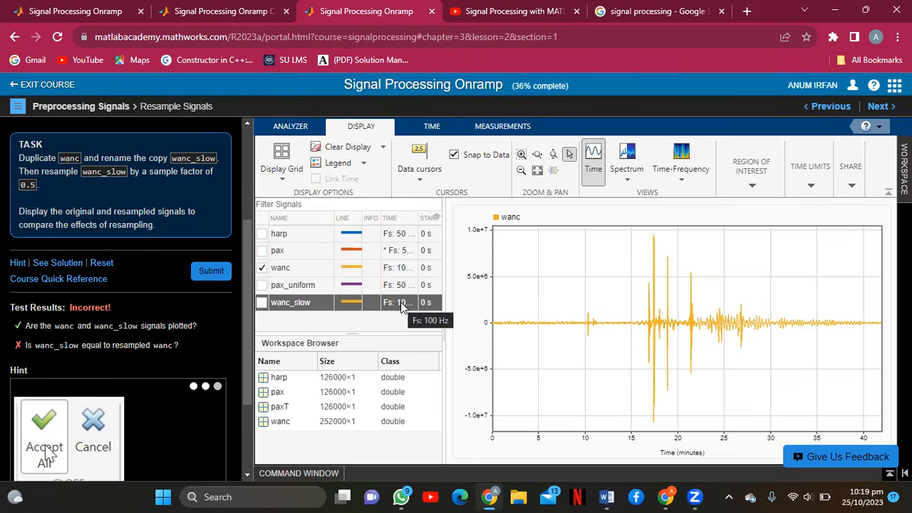
Enlarge the signal table and plot area and return to the Analyzer tools.
{"action": "double_click", "coordinate": [442, 125]}
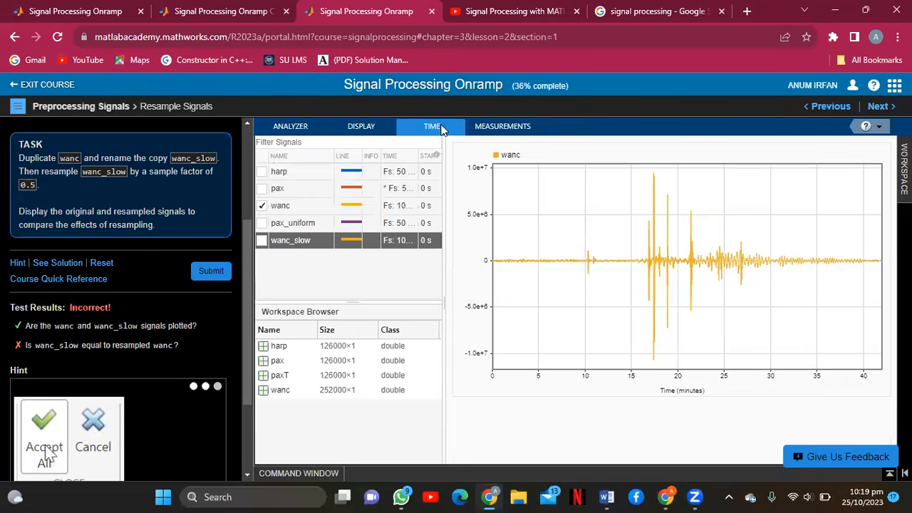
{"action": "left_click", "coordinate": [302, 125]}
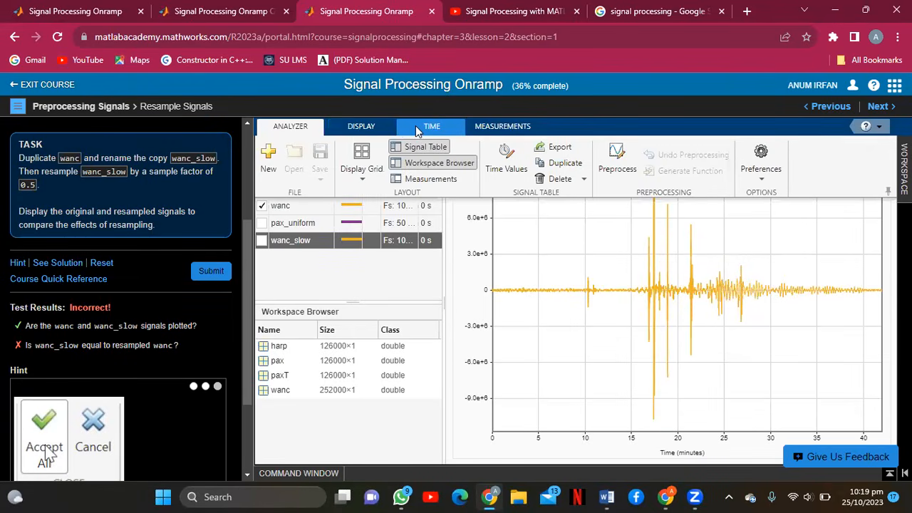
{"action": "left_click", "coordinate": [418, 130]}
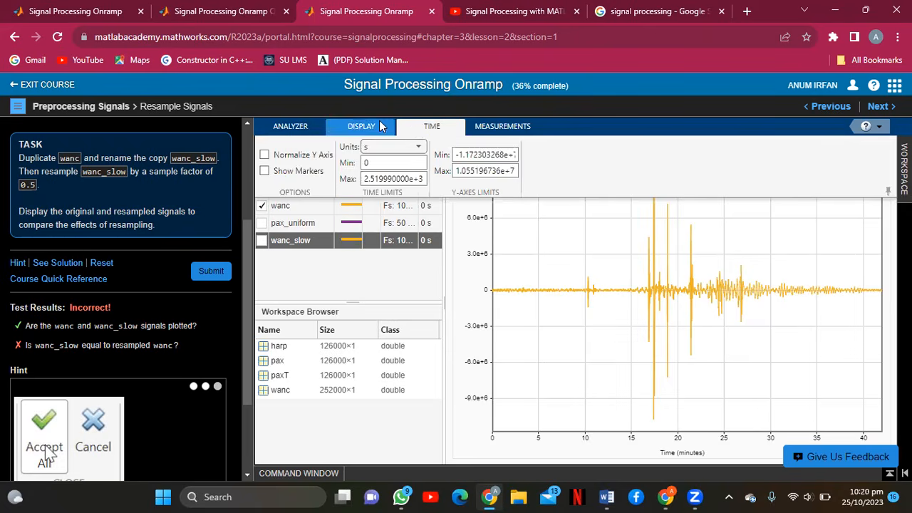
{"action": "left_click", "coordinate": [383, 127]}
{"action": "left_click", "coordinate": [302, 131]}
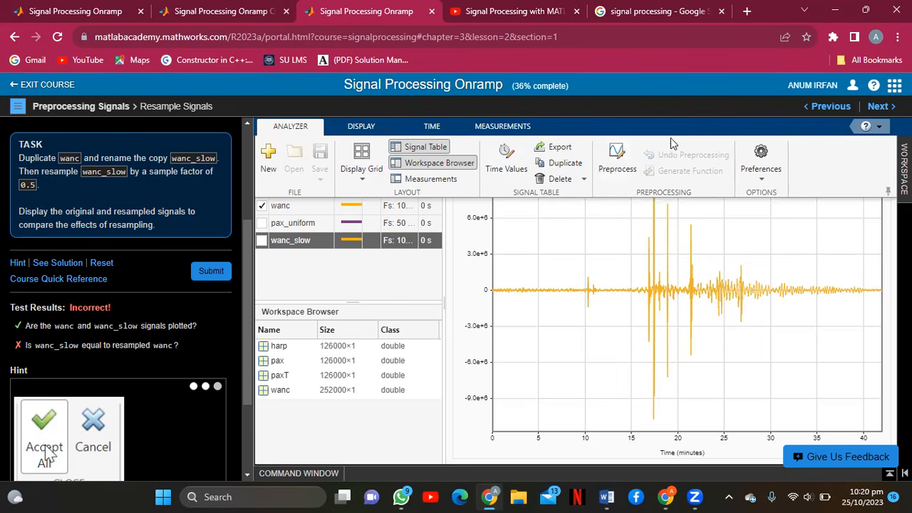
Start preprocessing wanc_slow with the Resample function, found by searching 'resam'.
{"action": "left_click", "coordinate": [618, 168]}
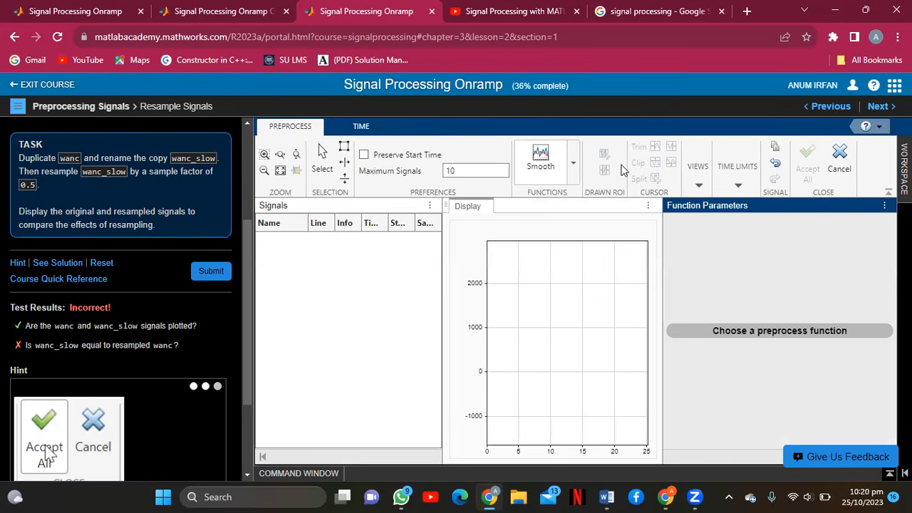
{"action": "left_click", "coordinate": [573, 161]}
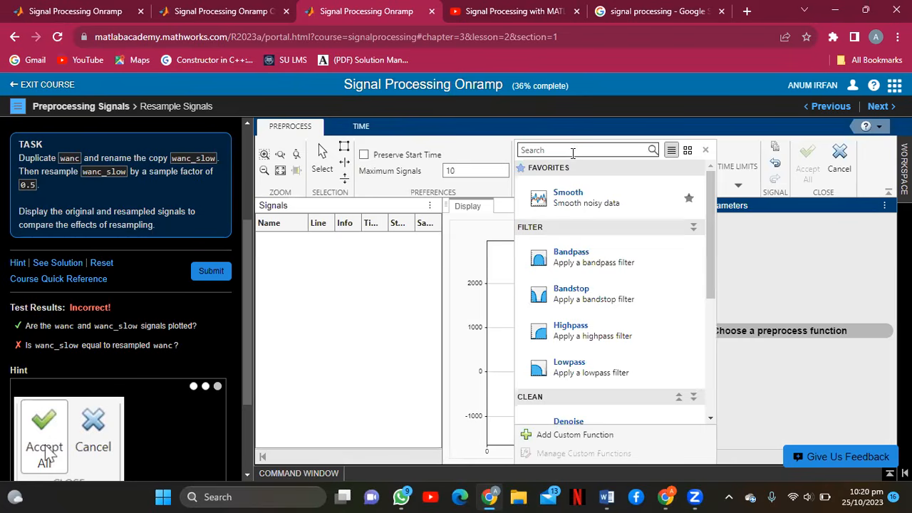
{"action": "type", "text": "re"}
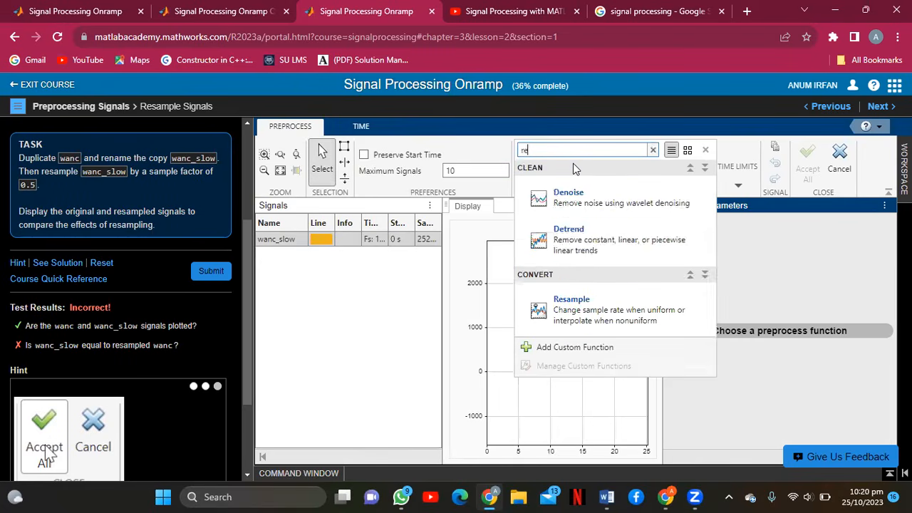
{"action": "type", "text": "sam"}
{"action": "left_click", "coordinate": [581, 213]}
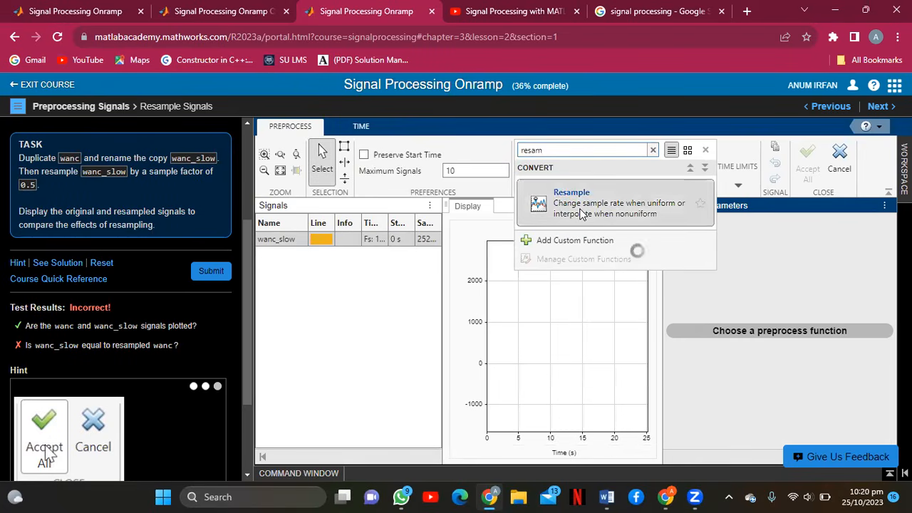
Resample wanc_slow at a 0.5 Hz sample rate, overwrite it, and accept the result.
{"action": "left_click", "coordinate": [804, 292]}
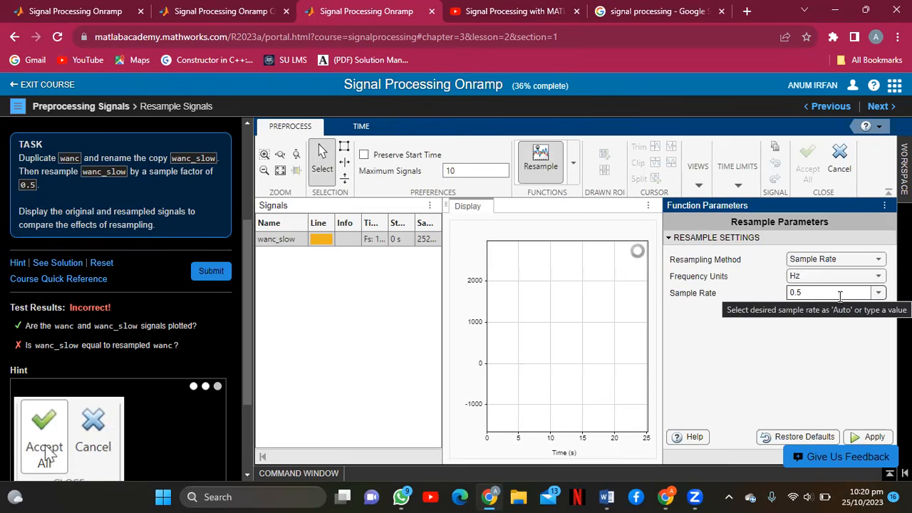
{"action": "left_click", "coordinate": [878, 293]}
{"action": "left_click", "coordinate": [878, 294]}
{"action": "left_click", "coordinate": [876, 277]}
{"action": "left_click", "coordinate": [876, 276]}
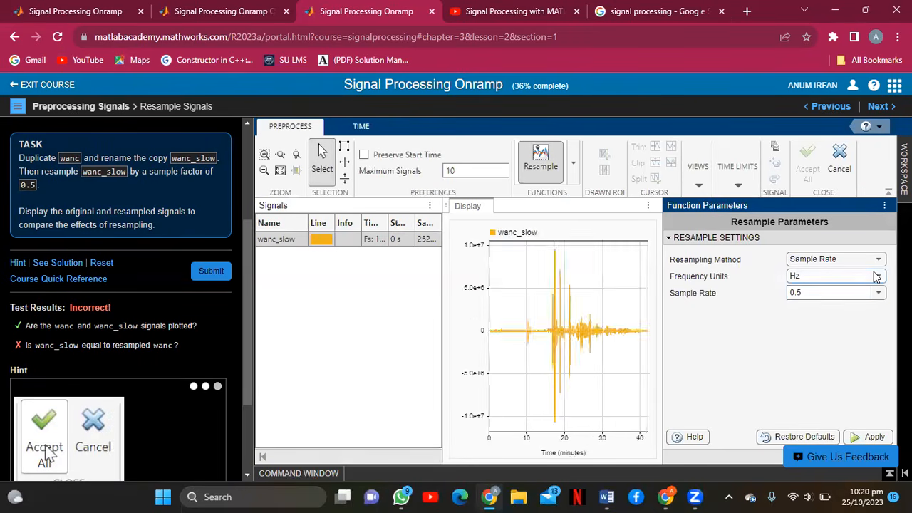
{"action": "left_click", "coordinate": [862, 438]}
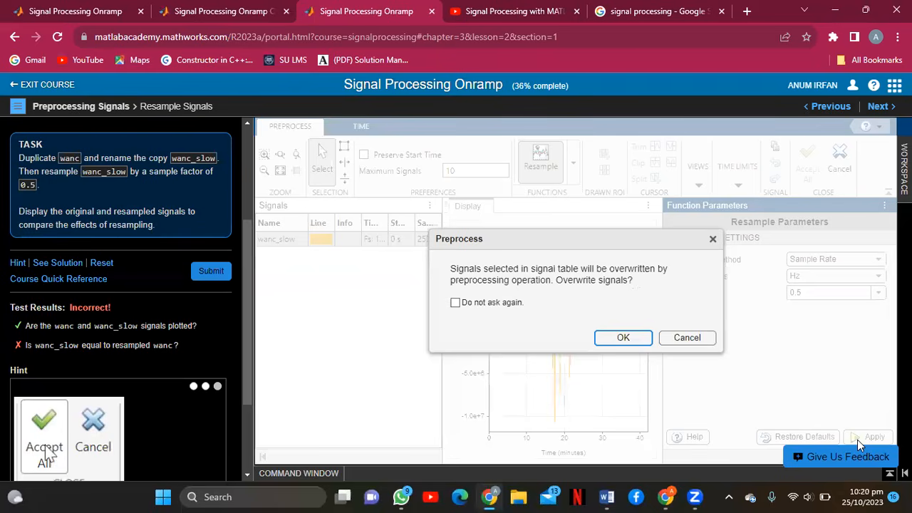
{"action": "left_click", "coordinate": [617, 340]}
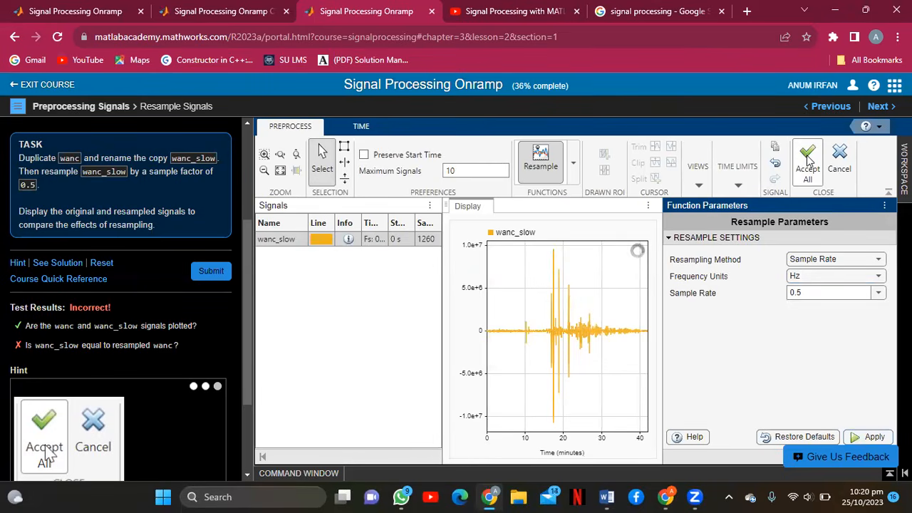
{"action": "left_click", "coordinate": [809, 162]}
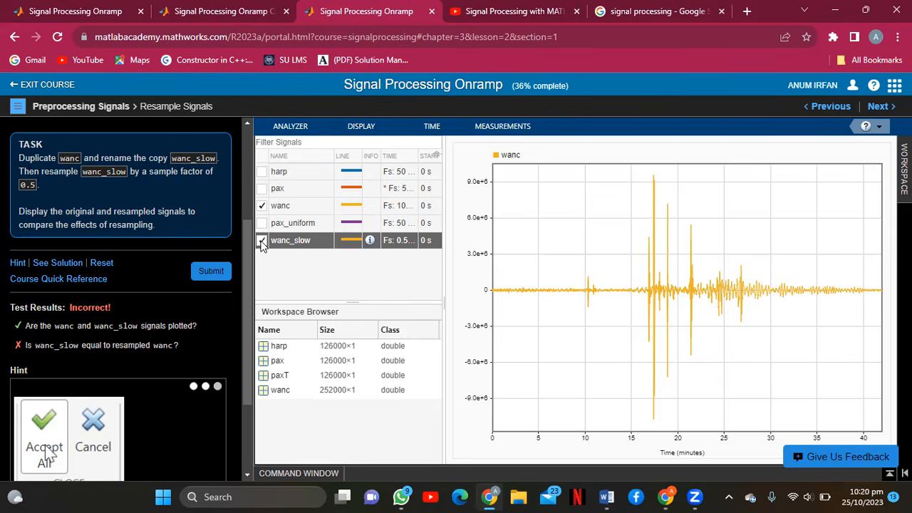
Plot wanc_slow alongside wanc and add a power spectrum view beneath the time plot.
{"action": "left_click", "coordinate": [226, 269]}
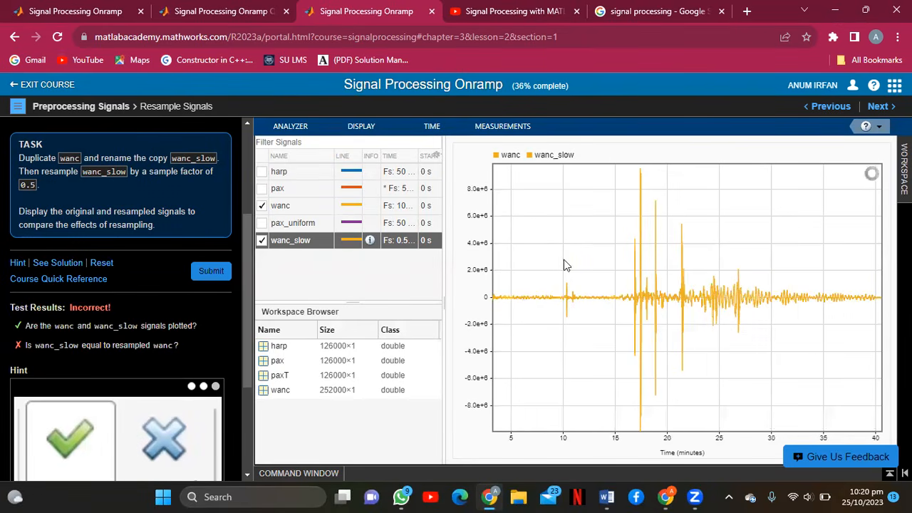
{"action": "left_click", "coordinate": [363, 129]}
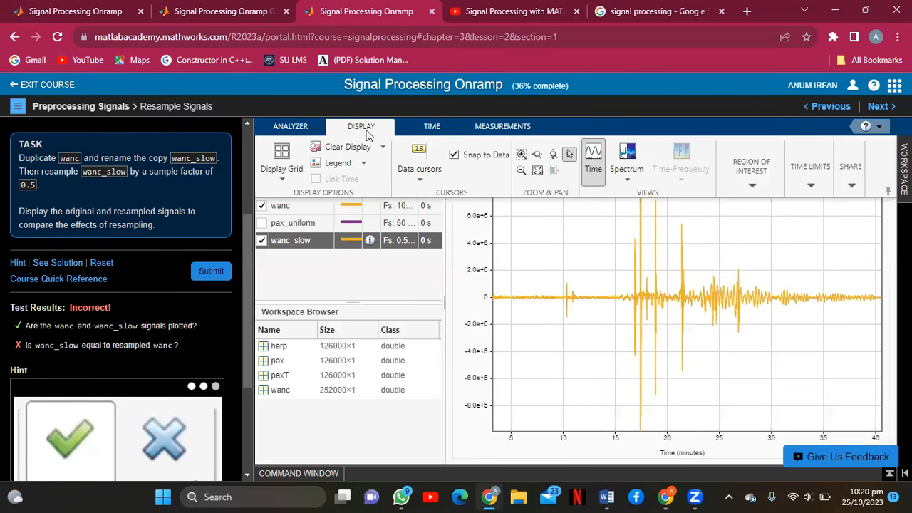
{"action": "left_click", "coordinate": [627, 157]}
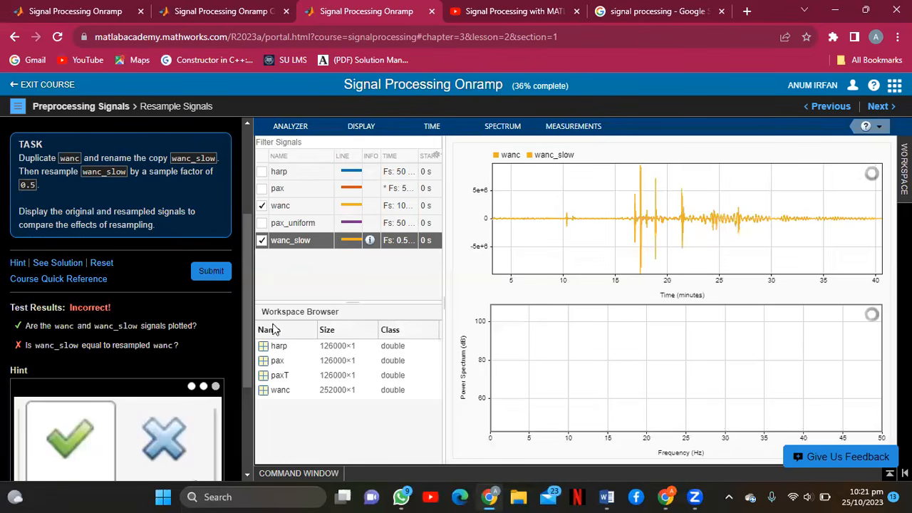
Submit Task 3 for grading from the task pane.
{"action": "left_click_drag", "start_coordinate": [248, 334], "coordinate": [246, 400]}
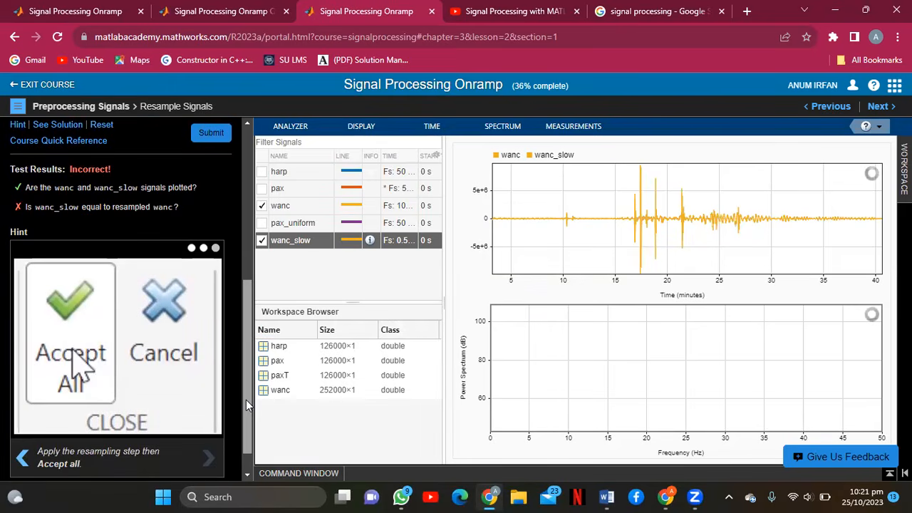
{"action": "left_click_drag", "start_coordinate": [246, 399], "coordinate": [244, 305]}
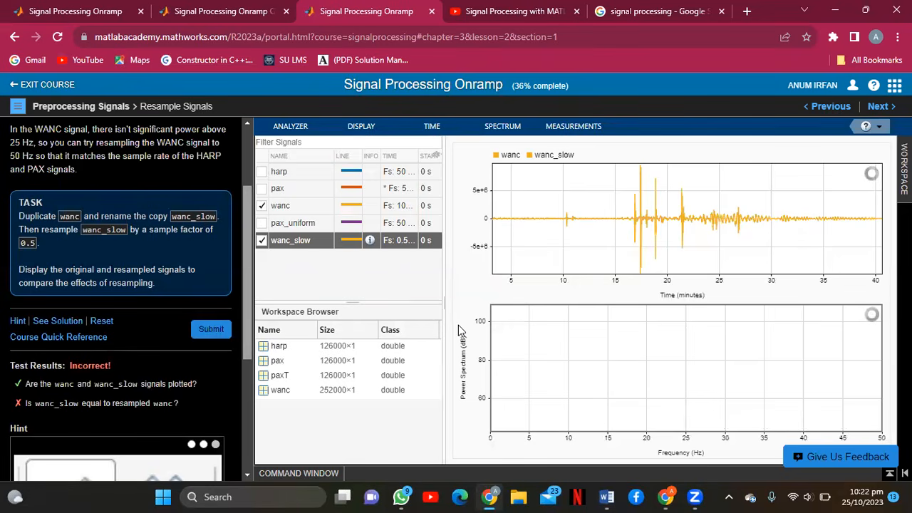
{"action": "left_click", "coordinate": [212, 330]}
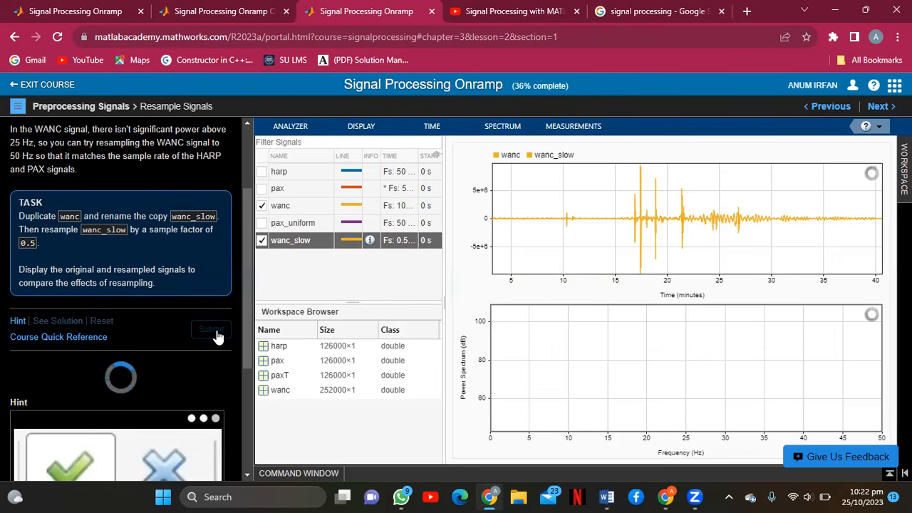